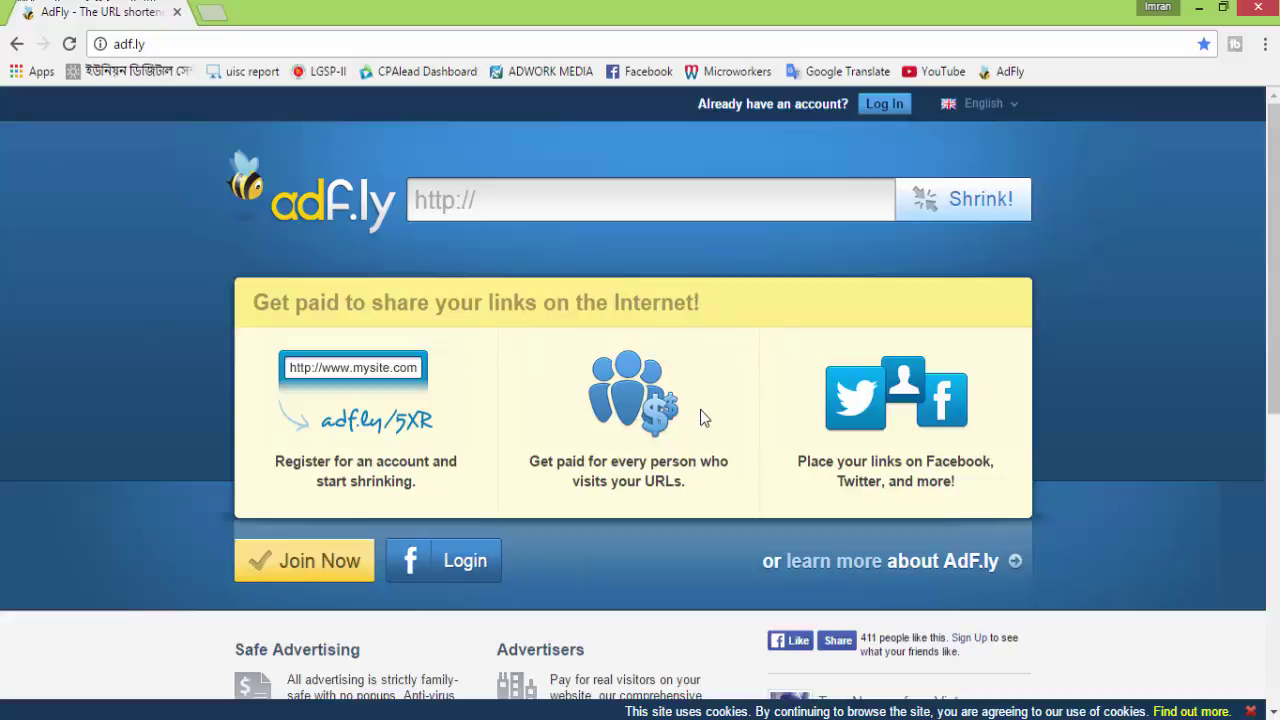
Scroll briefly down and back up over the AdF.ly home page at adf.ly
{"action": "scroll", "coordinate": [700, 415], "scroll_direction": "down", "scroll_amount": 1}
{"action": "scroll", "coordinate": [700, 417], "scroll_direction": "up", "scroll_amount": 1}
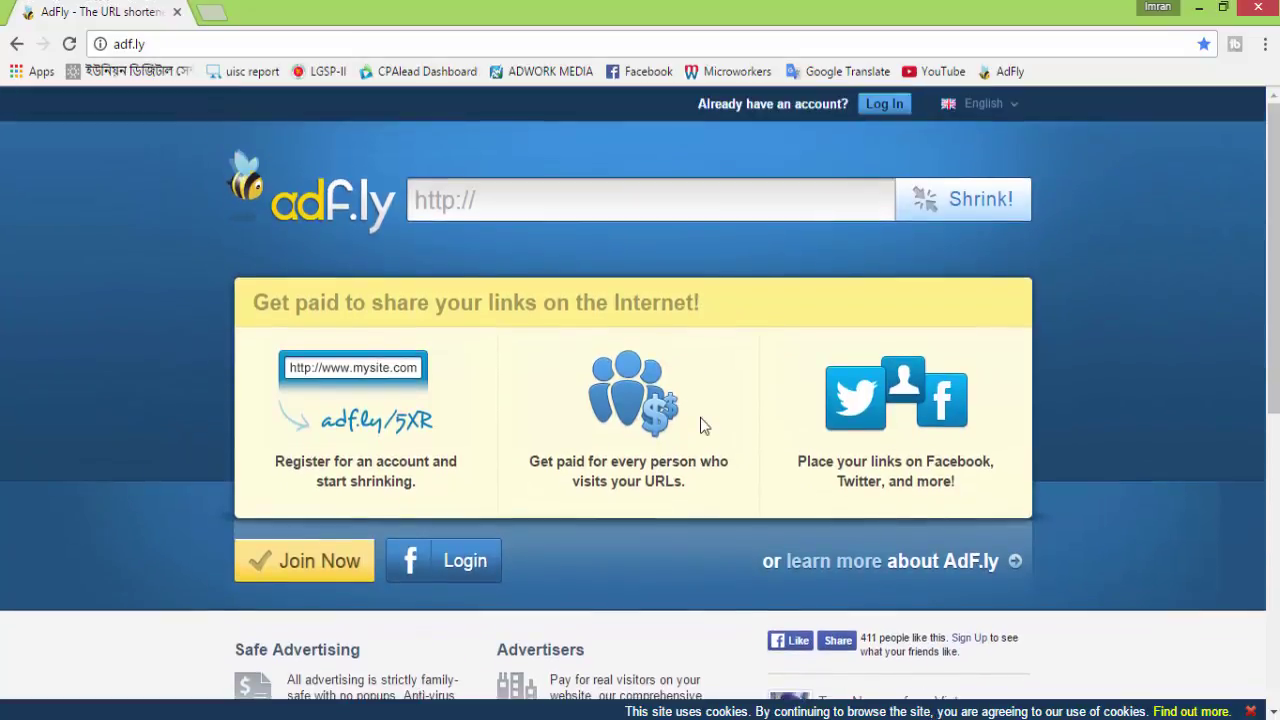
Load the AdF.ly referral link in a new tab and close the original AdF.ly tab
{"action": "left_click", "coordinate": [211, 12]}
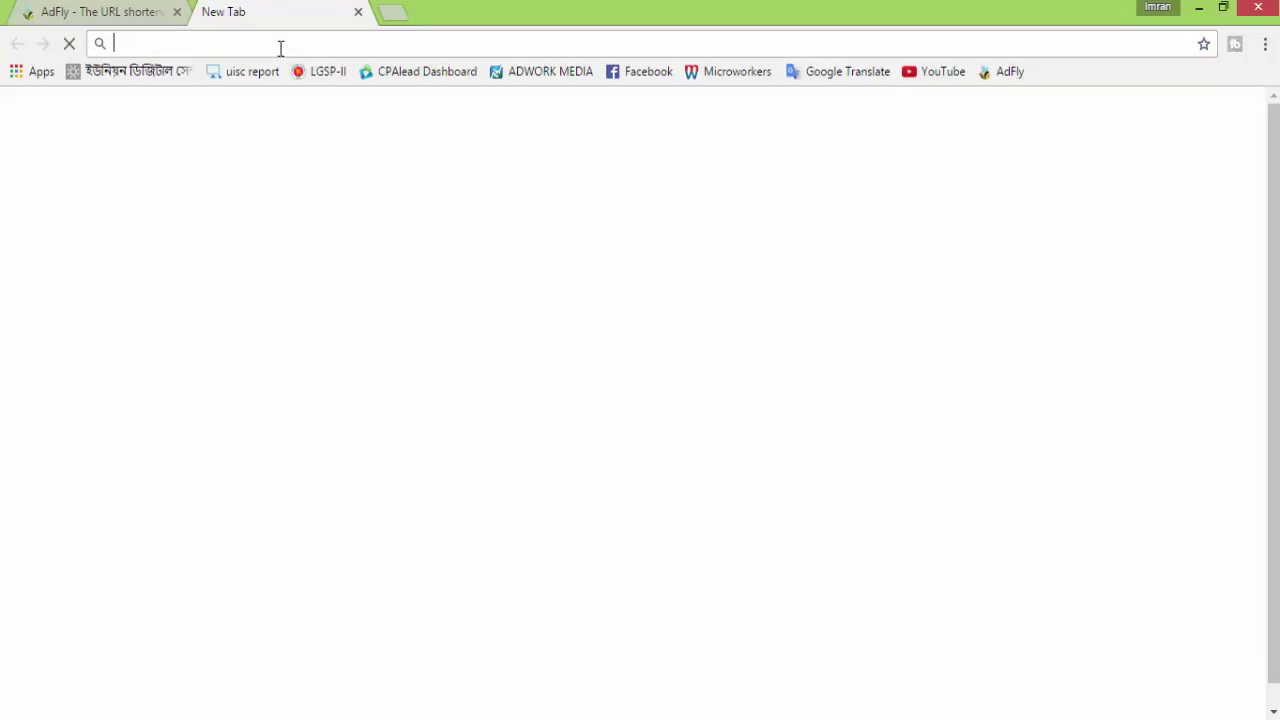
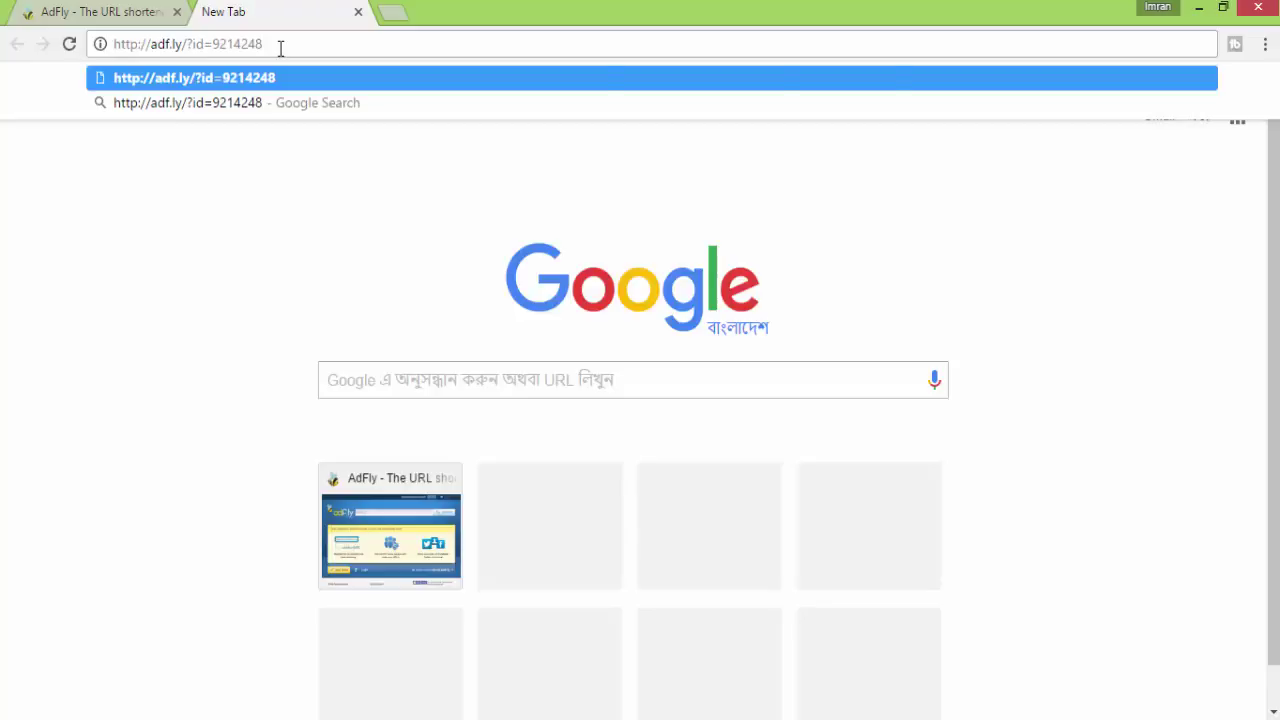
{"action": "key", "text": "Return"}
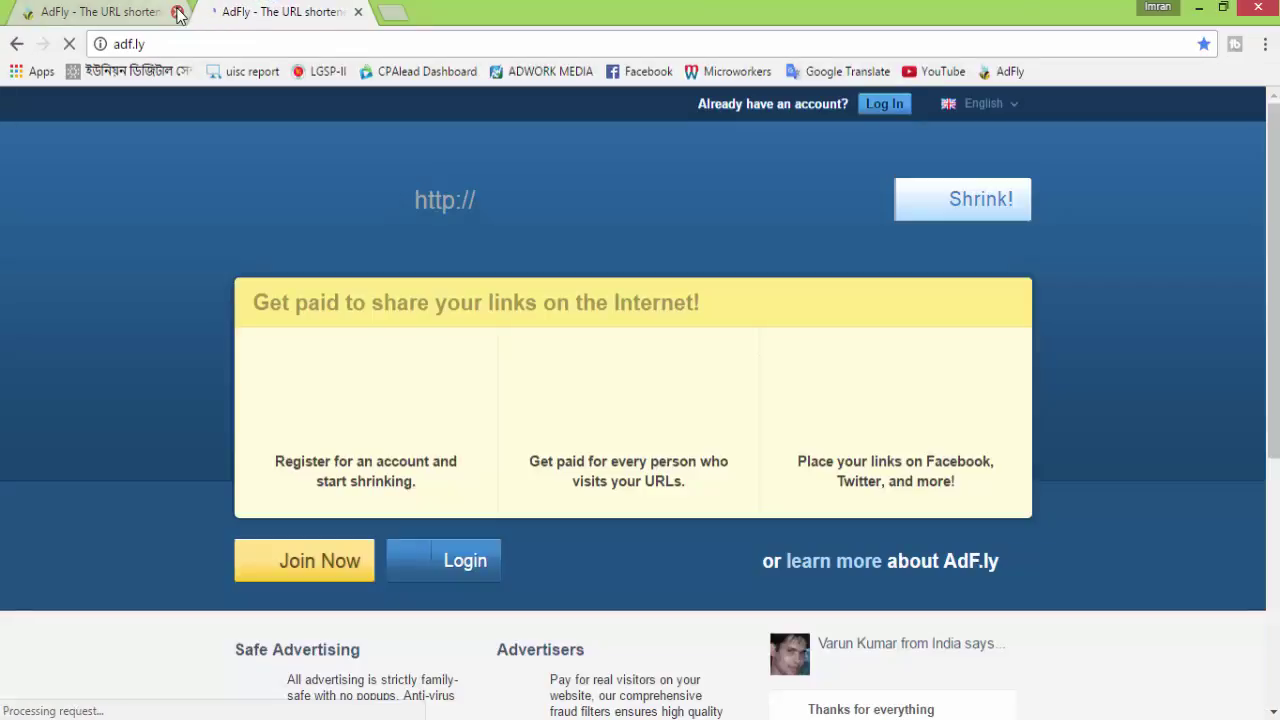
{"action": "left_click", "coordinate": [177, 11]}
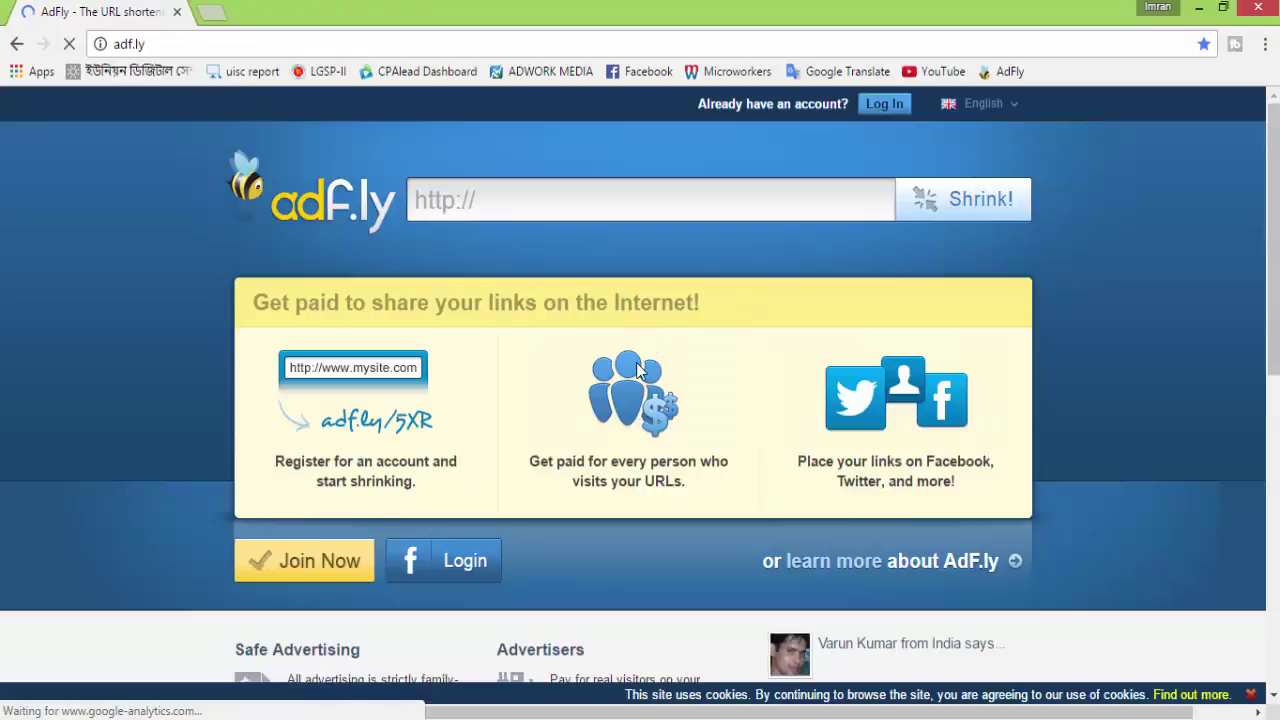
{"action": "scroll", "coordinate": [638, 368], "scroll_direction": "down", "scroll_amount": 2}
{"action": "scroll", "coordinate": [638, 368], "scroll_direction": "up", "scroll_amount": 2}
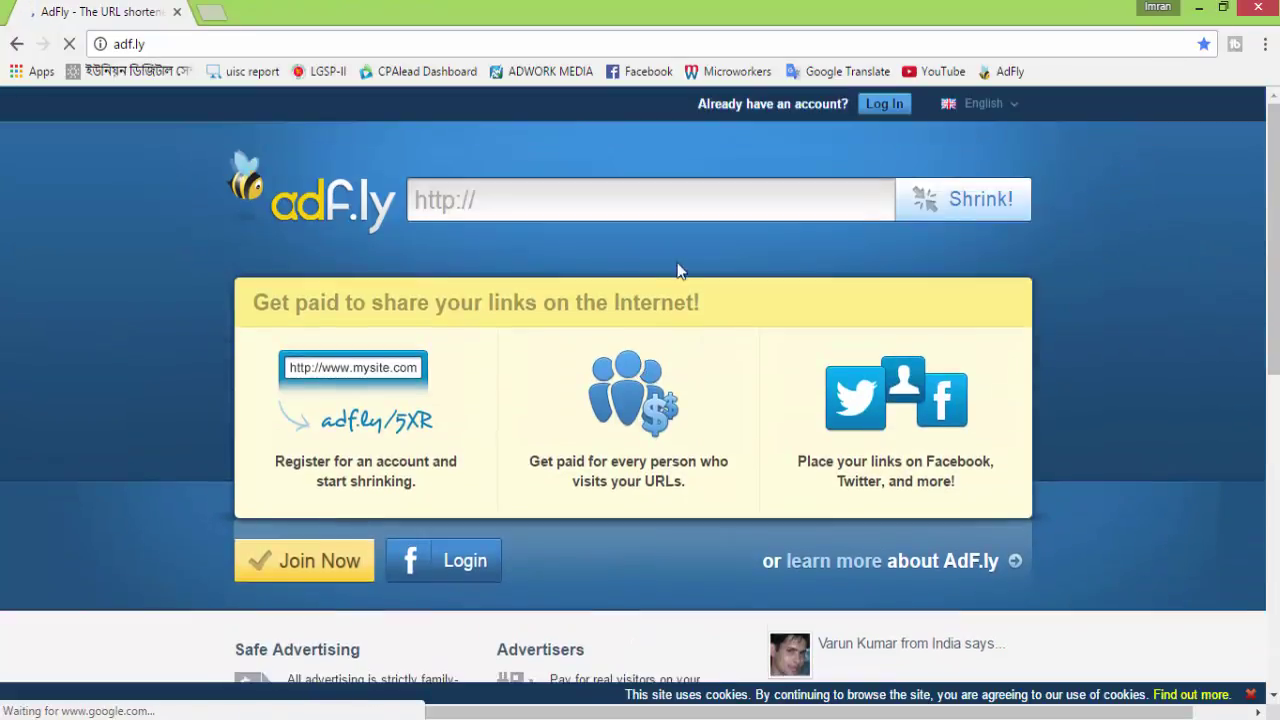
{"action": "scroll", "coordinate": [520, 458], "scroll_direction": "down", "scroll_amount": 1}
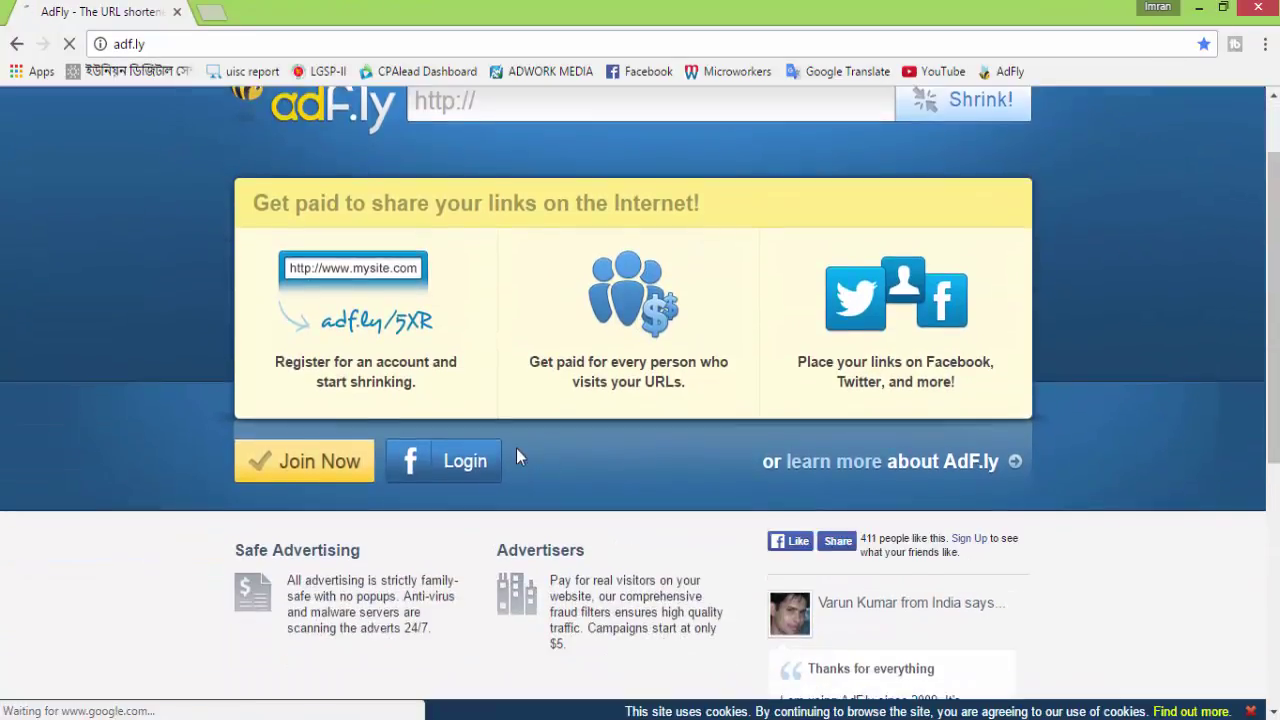
{"action": "scroll", "coordinate": [518, 457], "scroll_direction": "up", "scroll_amount": 1}
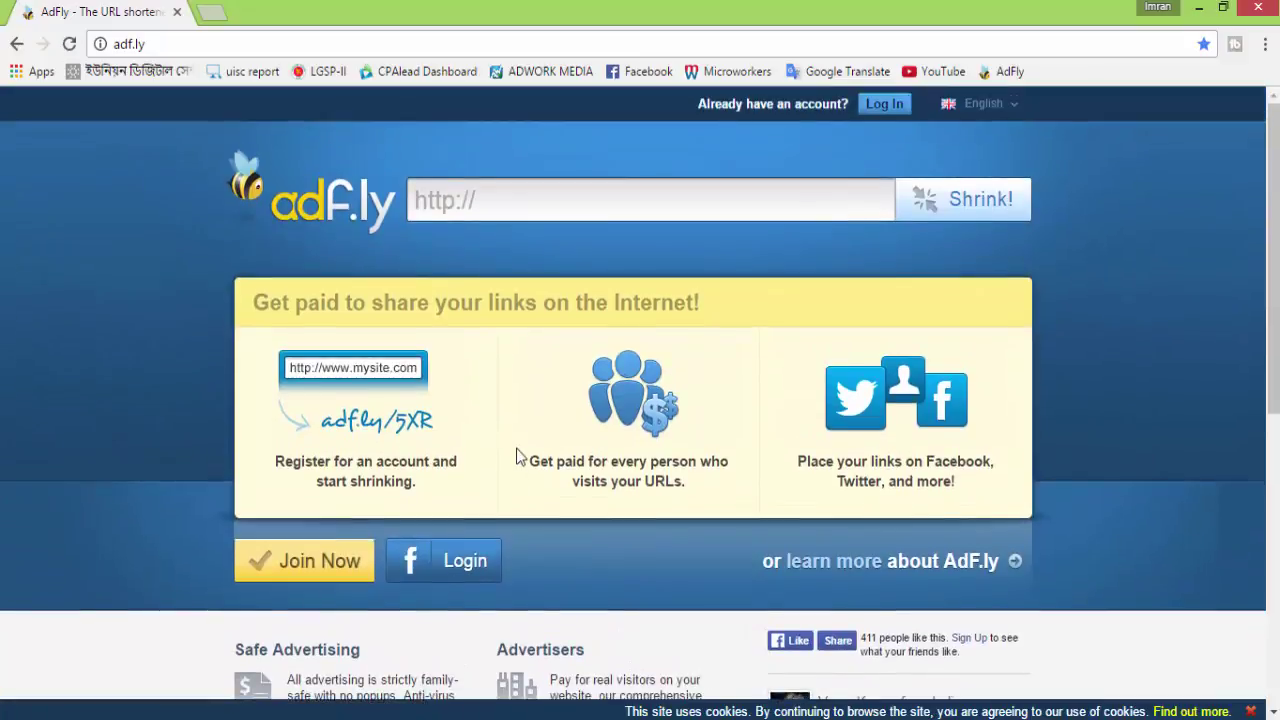
{"action": "scroll", "coordinate": [517, 456], "scroll_direction": "down", "scroll_amount": 1}
{"action": "scroll", "coordinate": [516, 456], "scroll_direction": "up", "scroll_amount": 1}
{"action": "scroll", "coordinate": [516, 458], "scroll_direction": "down", "scroll_amount": 1}
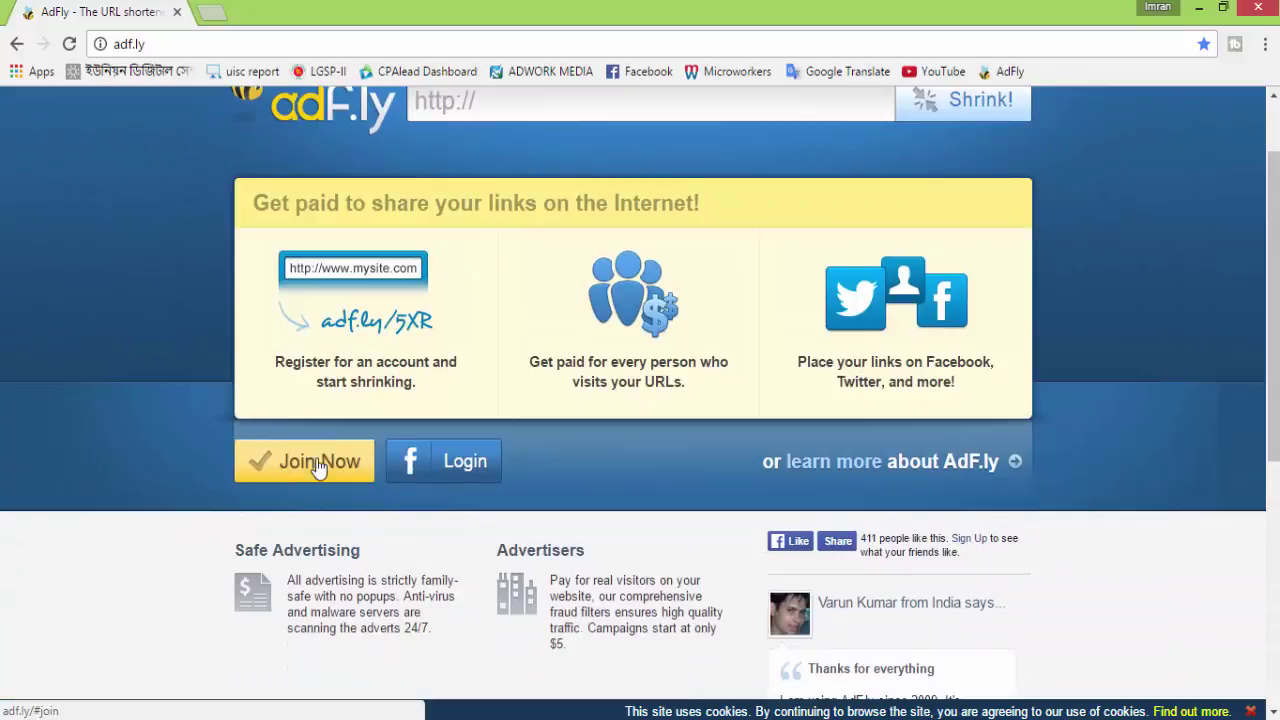
Open the Join Now sign-up form and enter the user's name and chosen username
{"action": "left_click", "coordinate": [345, 466]}
{"action": "left_click", "coordinate": [509, 285]}
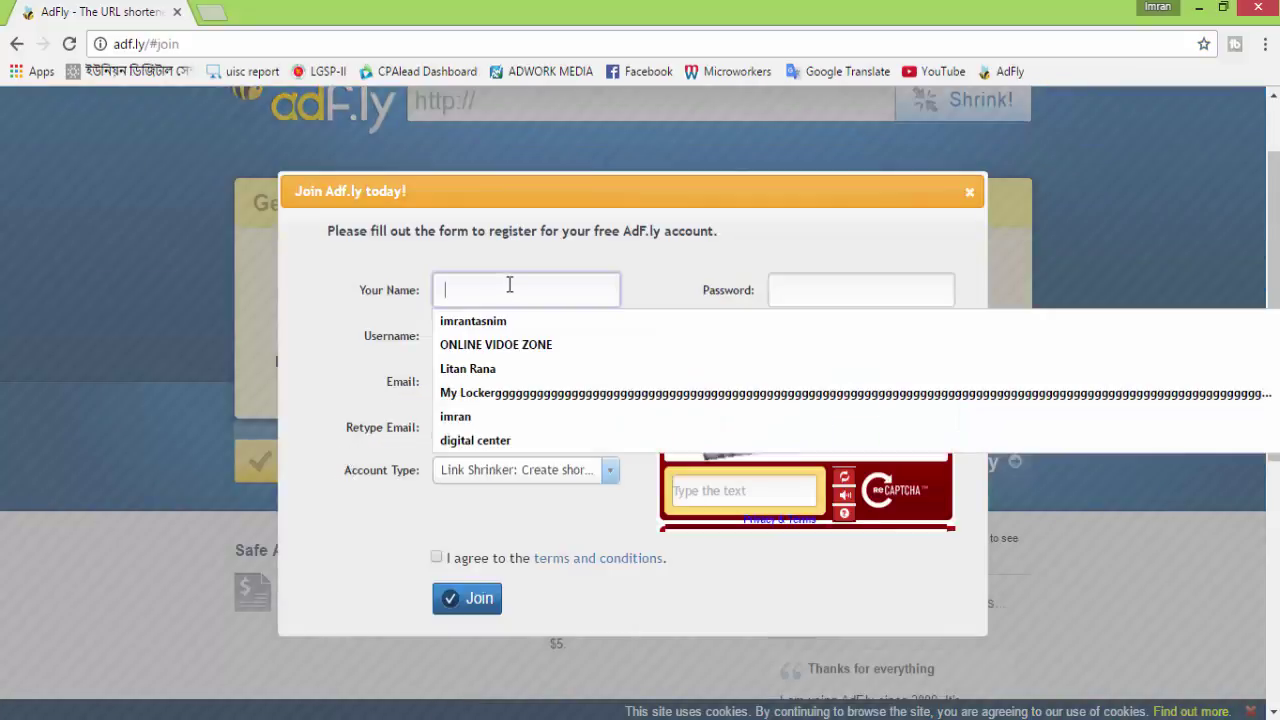
{"action": "left_click", "coordinate": [360, 306]}
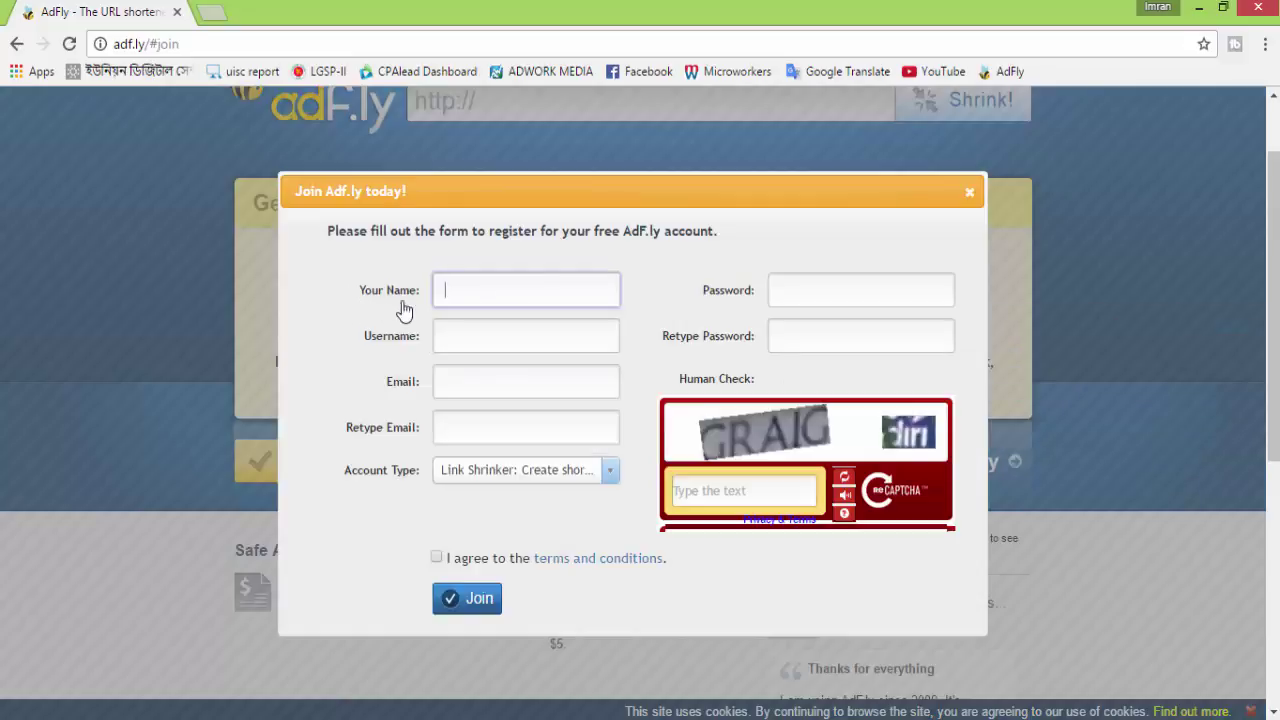
{"action": "left_click", "coordinate": [501, 284]}
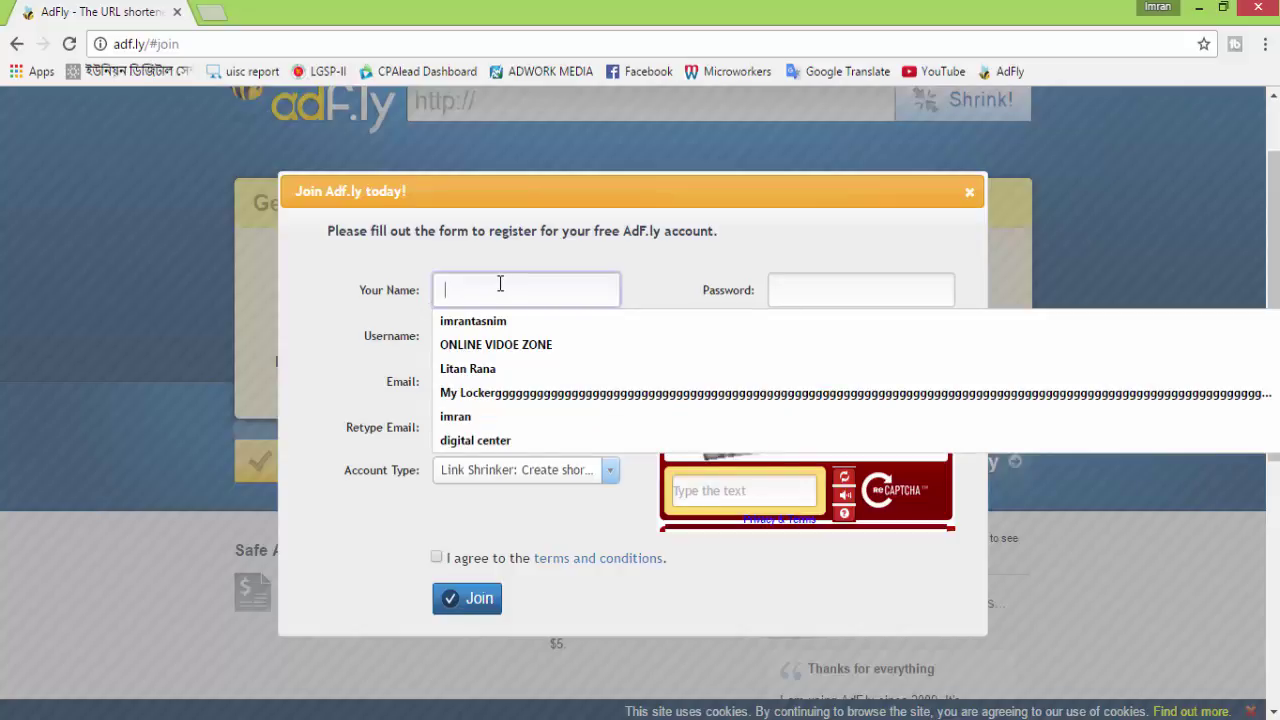
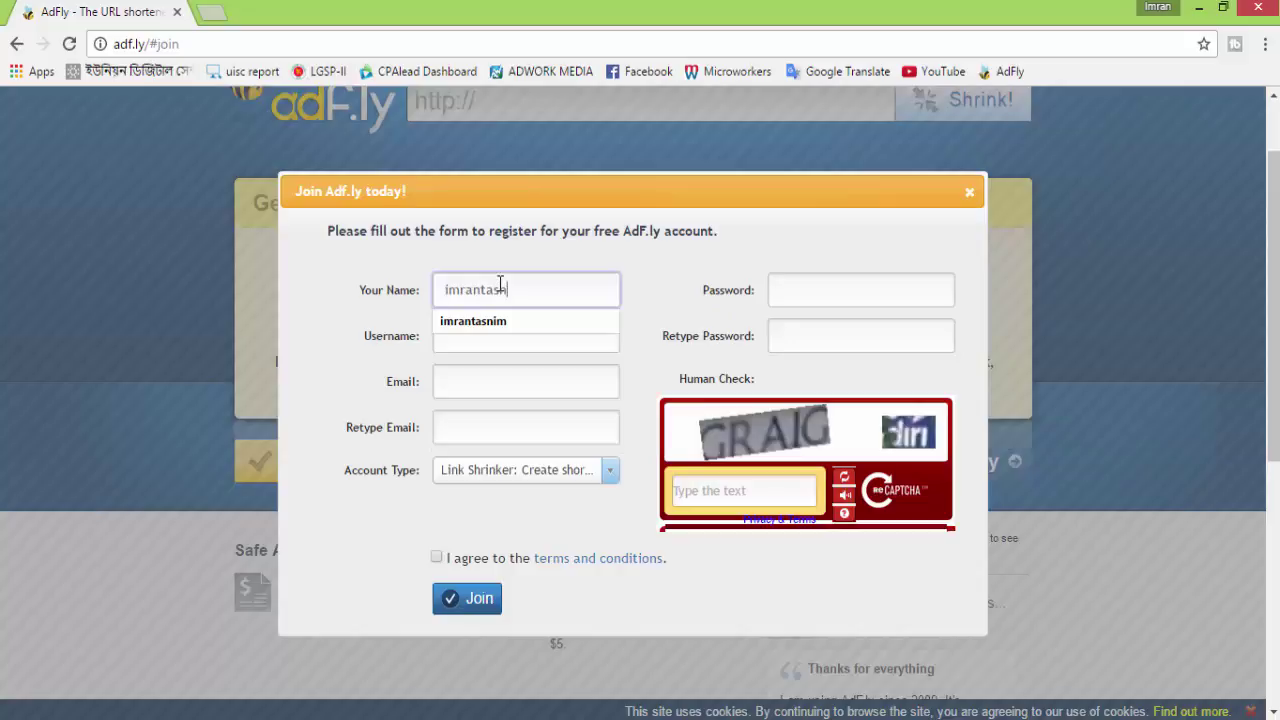
{"action": "left_click", "coordinate": [497, 338]}
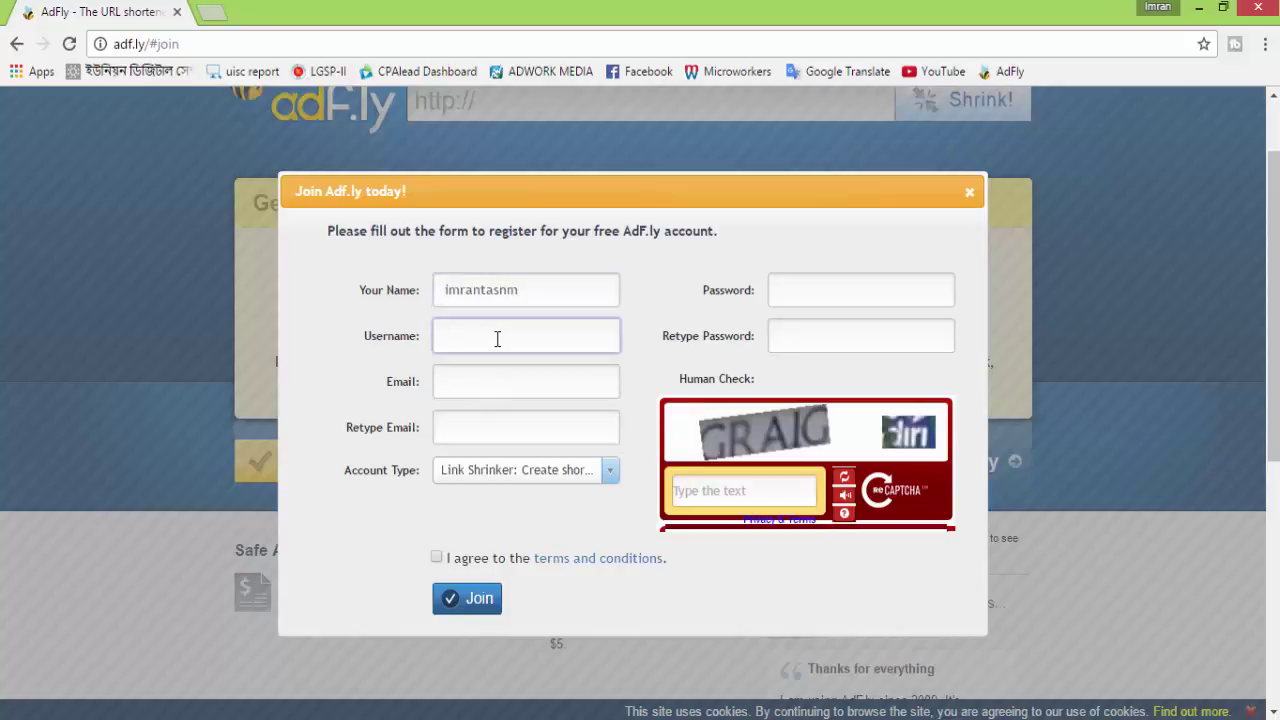
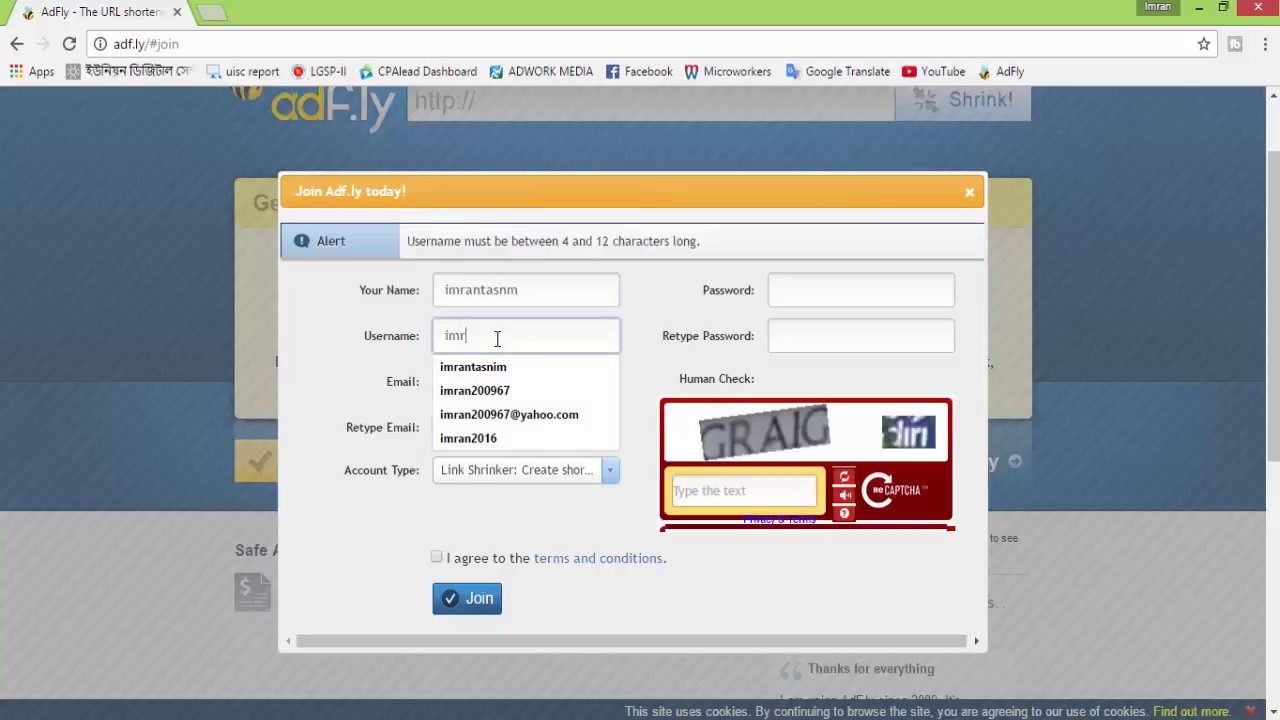
Fill Email and Retype Email with the user's suggested e-mail address
{"action": "left_click", "coordinate": [532, 381]}
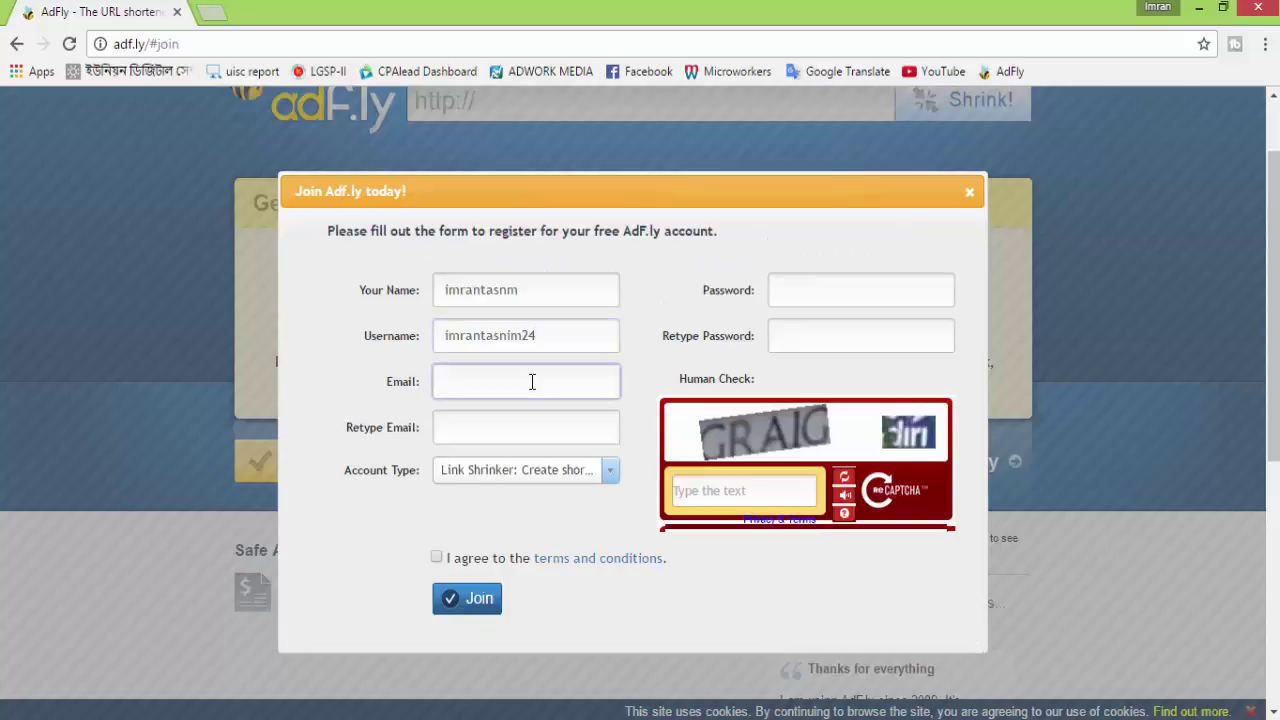
{"action": "type", "text": "l"}
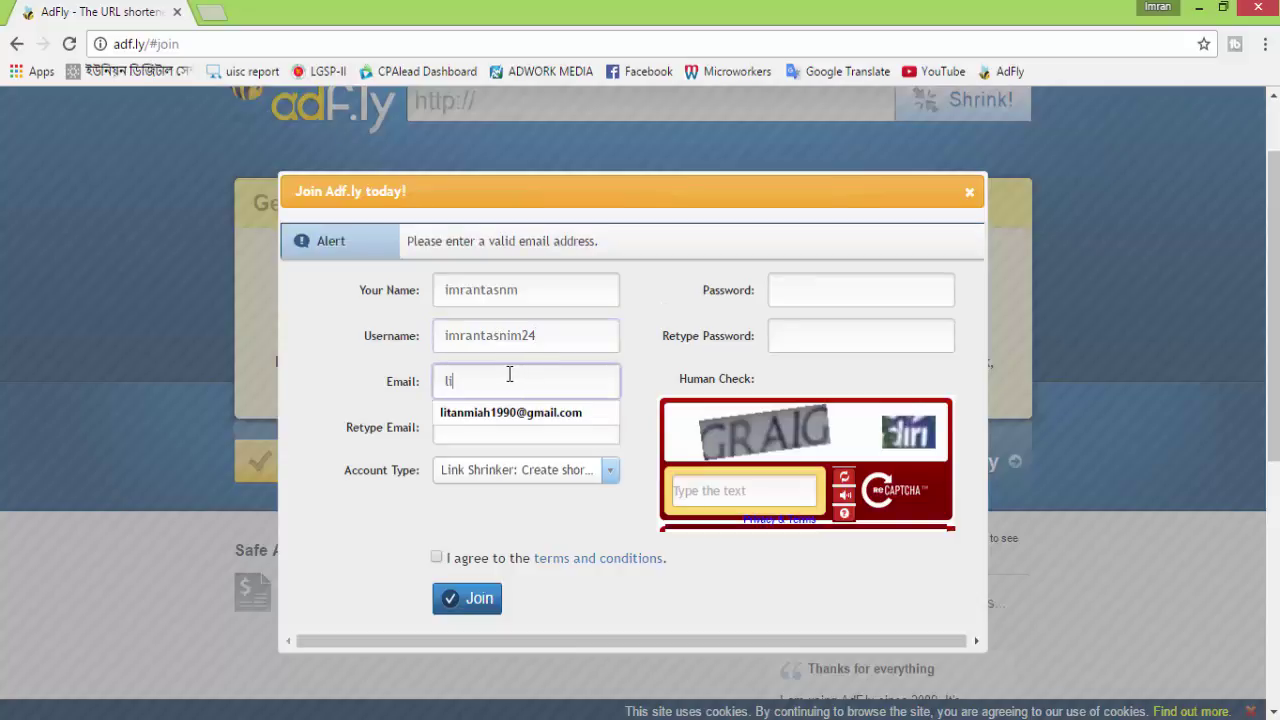
{"action": "key", "text": "BackSpace"}
{"action": "left_click", "coordinate": [521, 412]}
{"action": "left_click", "coordinate": [521, 434]}
{"action": "left_click", "coordinate": [569, 383]}
{"action": "triple_click", "coordinate": [573, 385]}
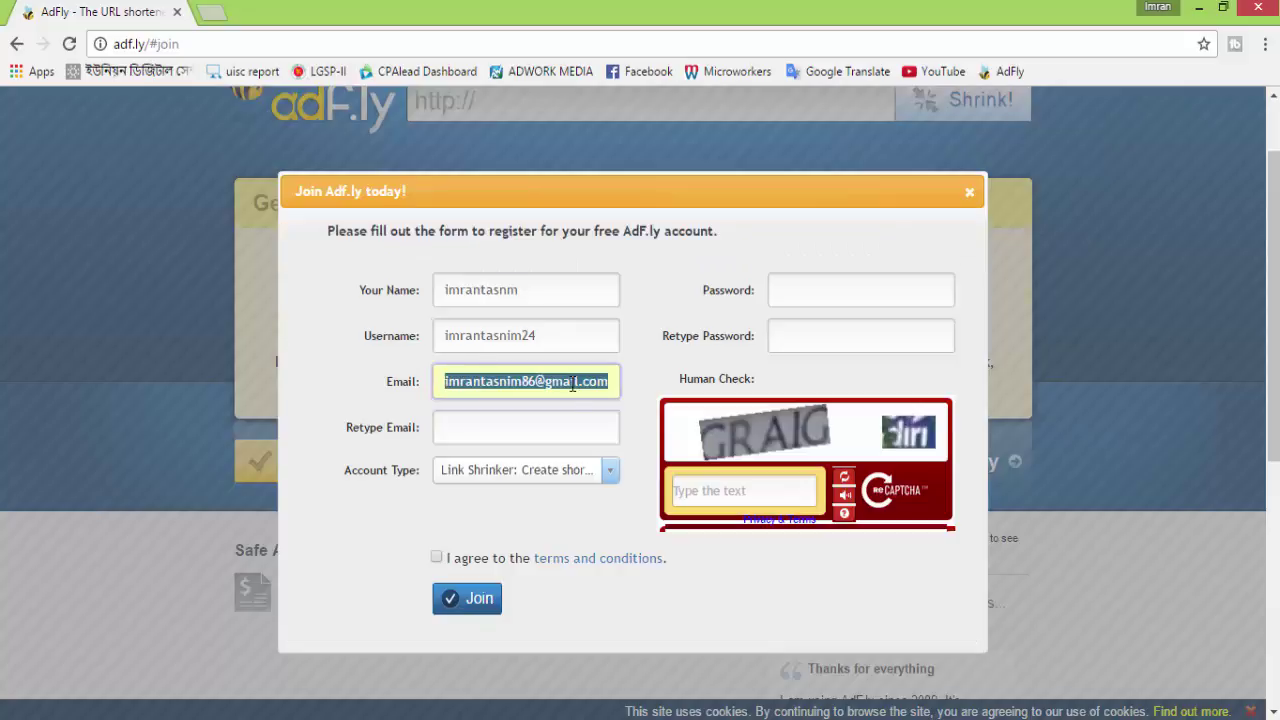
{"action": "left_click", "coordinate": [532, 428]}
{"action": "left_click", "coordinate": [532, 428]}
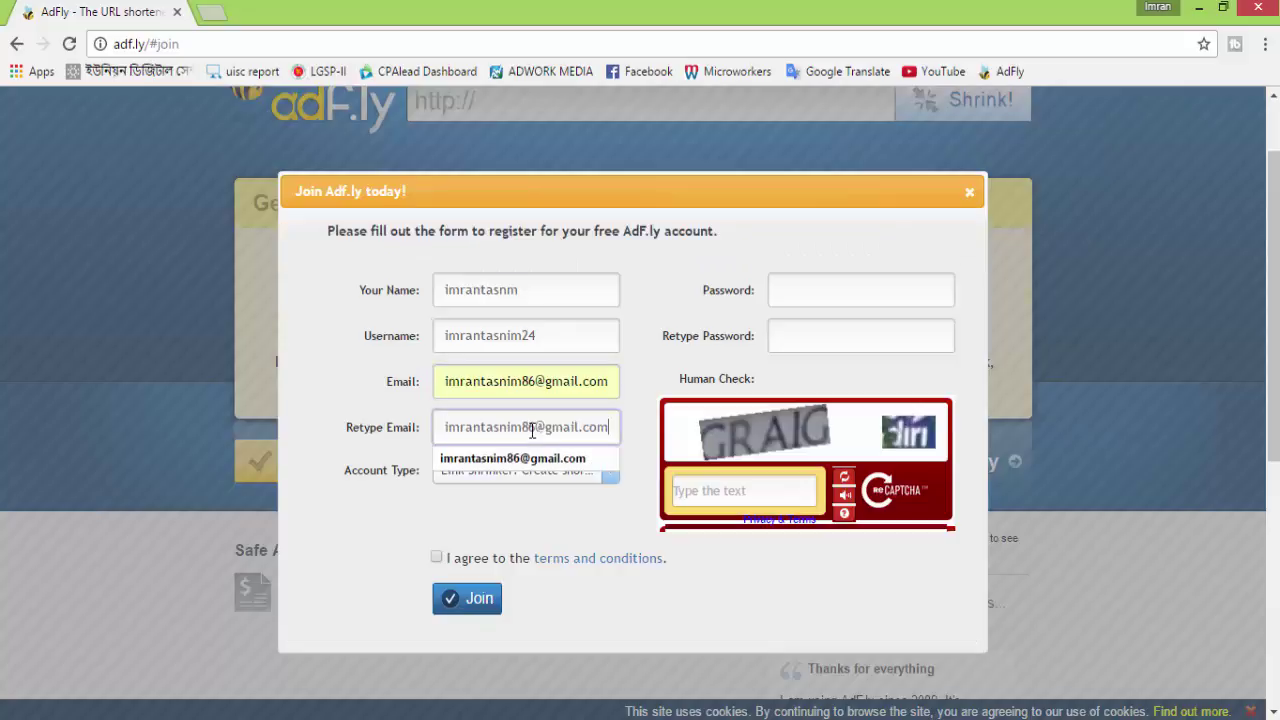
{"action": "left_click", "coordinate": [480, 458]}
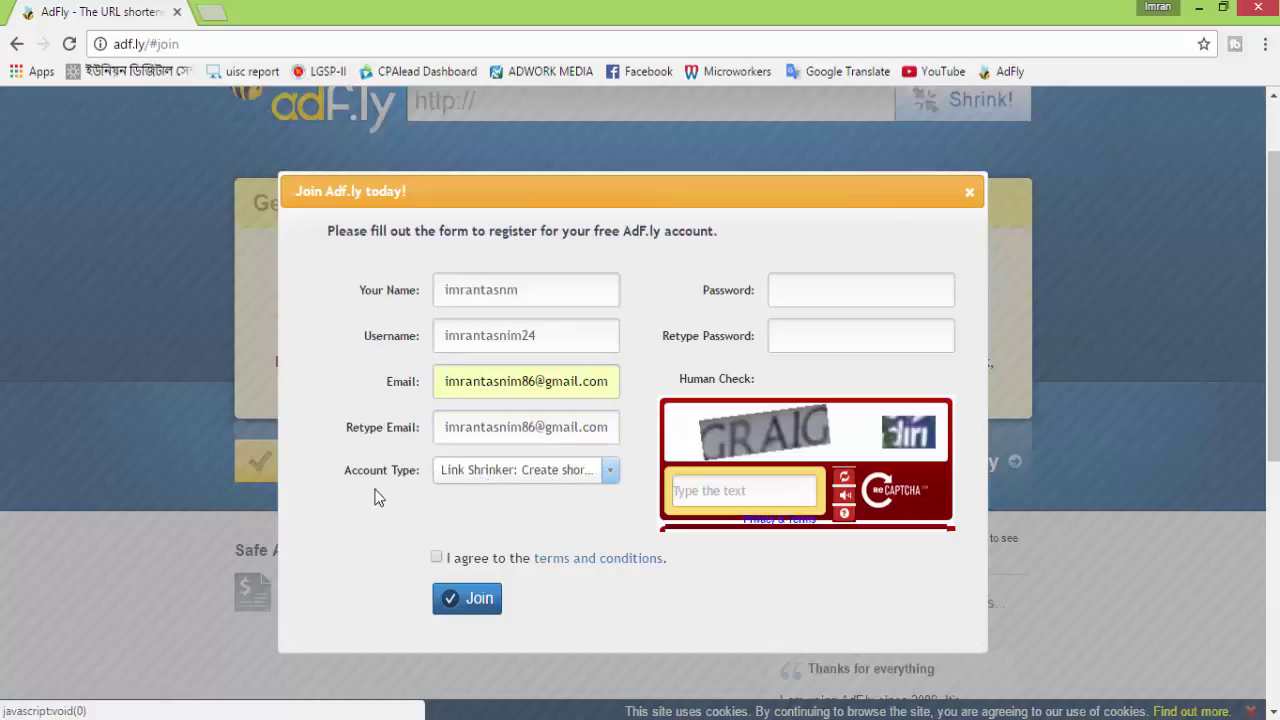
Keep Link Shrinker as the sign-up form's account type
{"action": "left_click", "coordinate": [497, 474]}
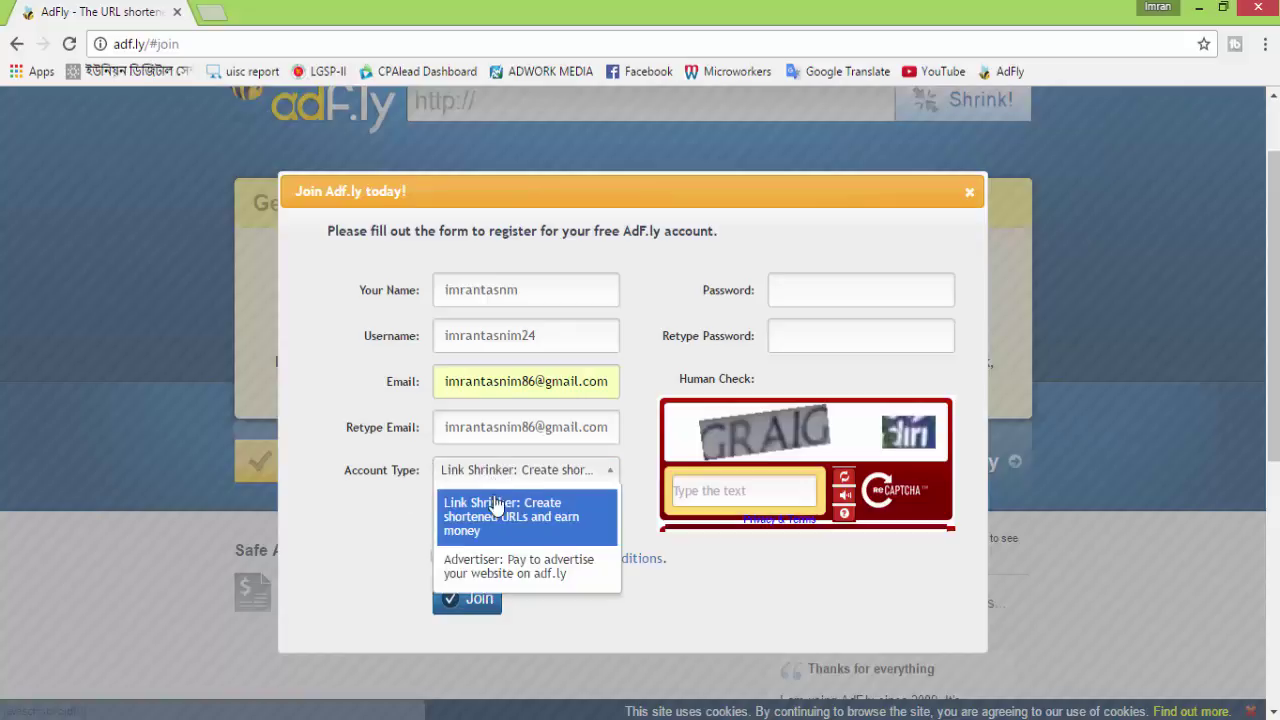
{"action": "left_click", "coordinate": [490, 524]}
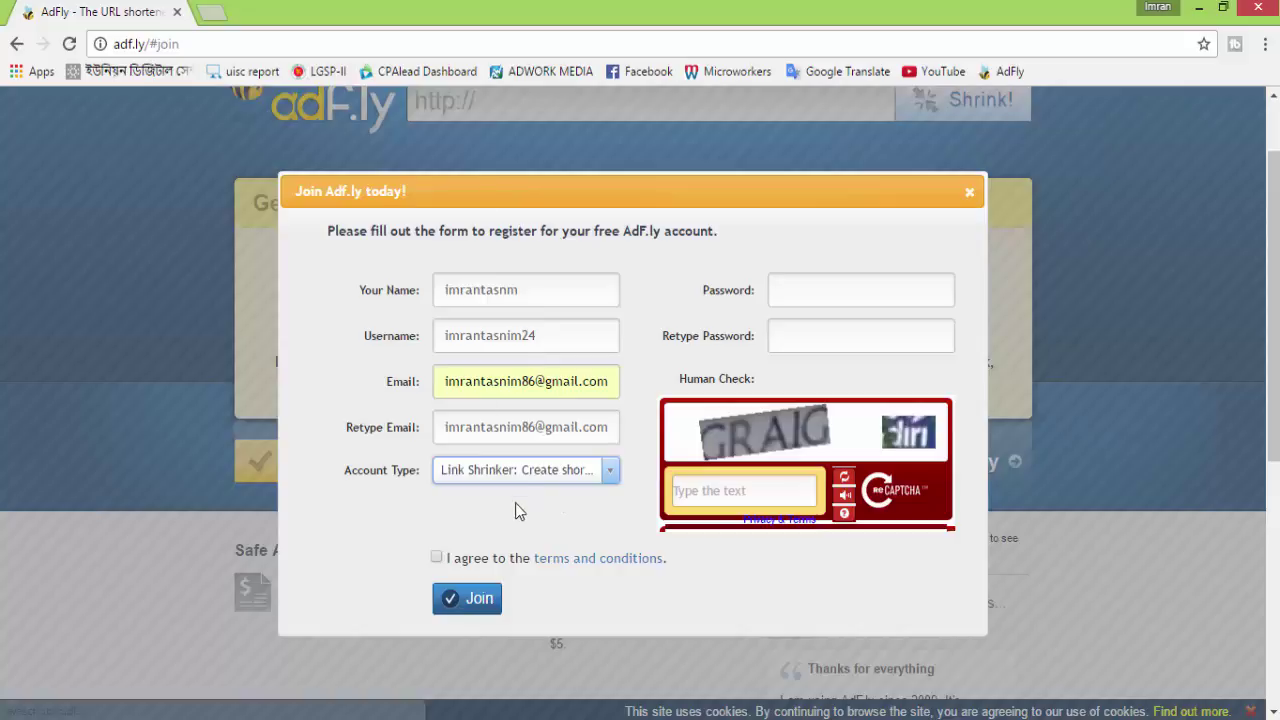
{"action": "left_click", "coordinate": [795, 298]}
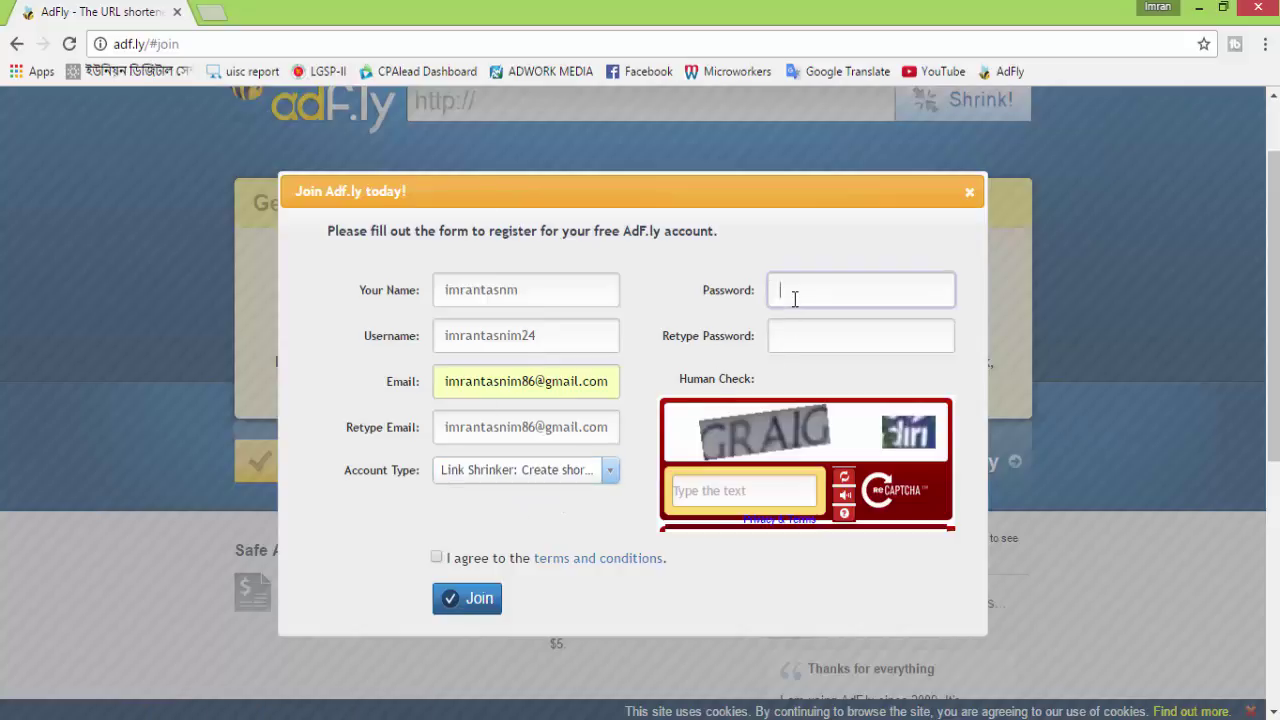
Enter the account password in both password fields
{"action": "type", "text": "i"}
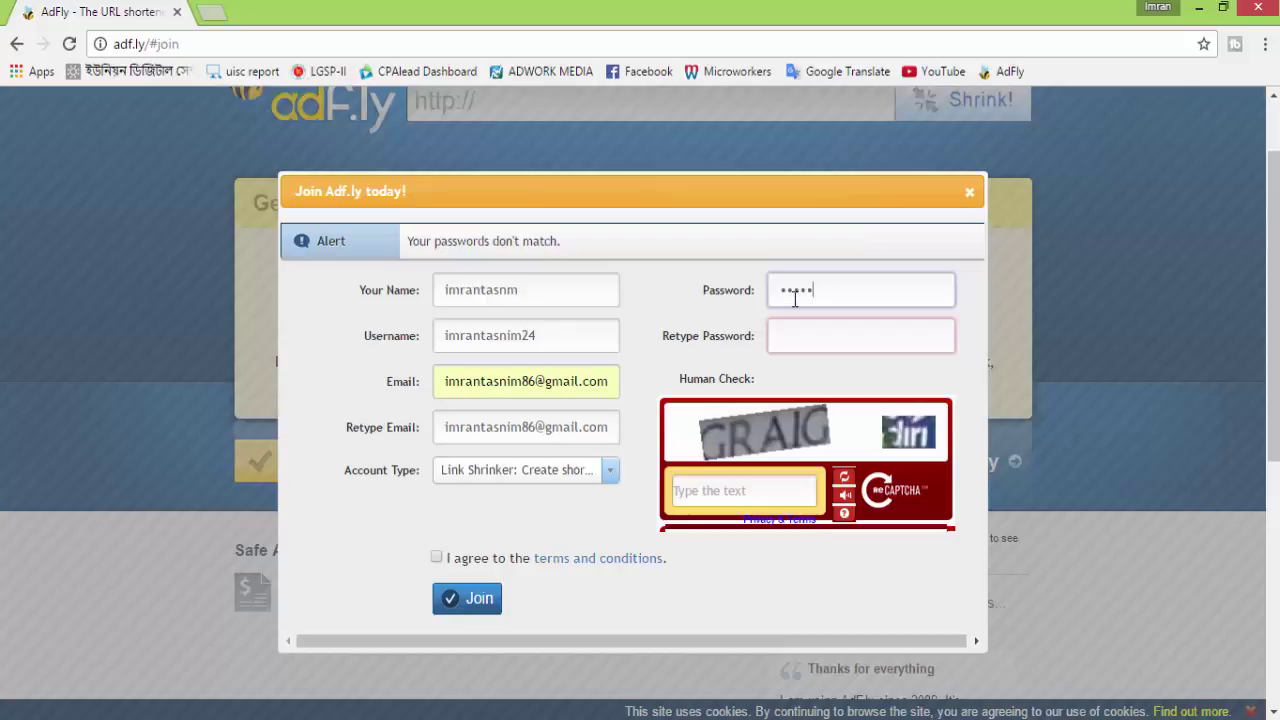
{"action": "type", "text": "n"}
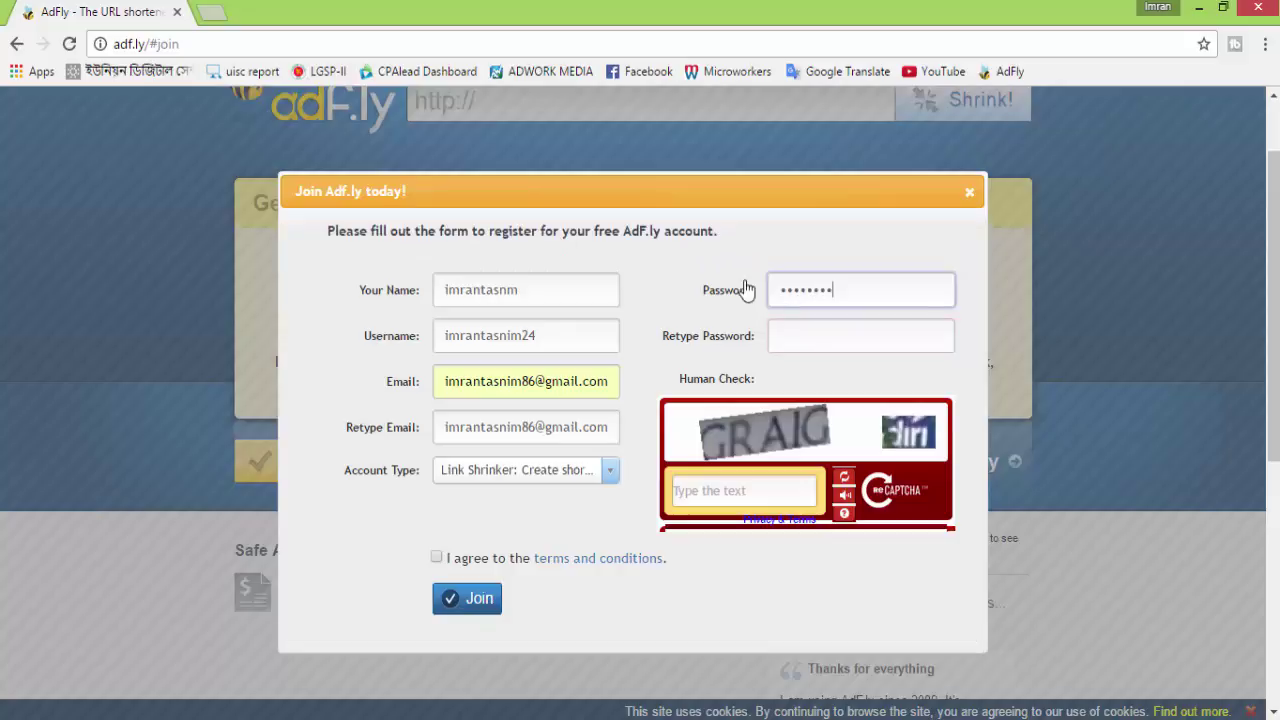
{"action": "left_click", "coordinate": [790, 334]}
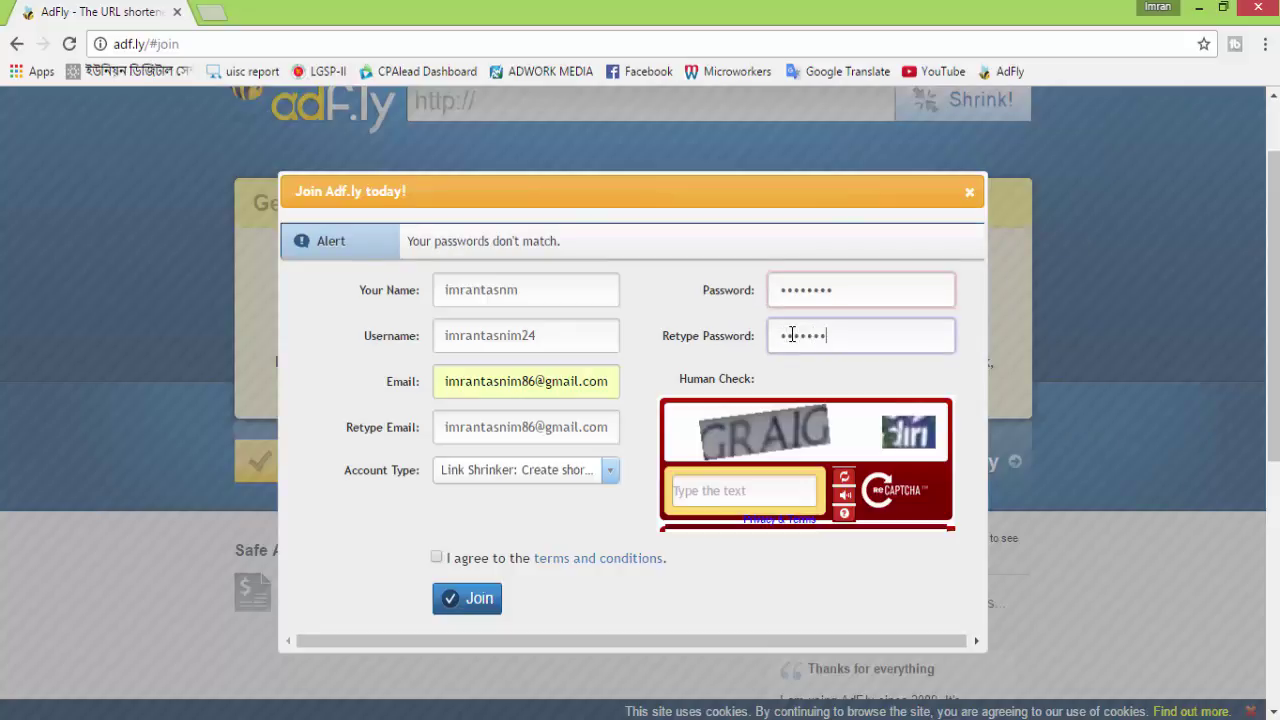
{"action": "type", "text": "a"}
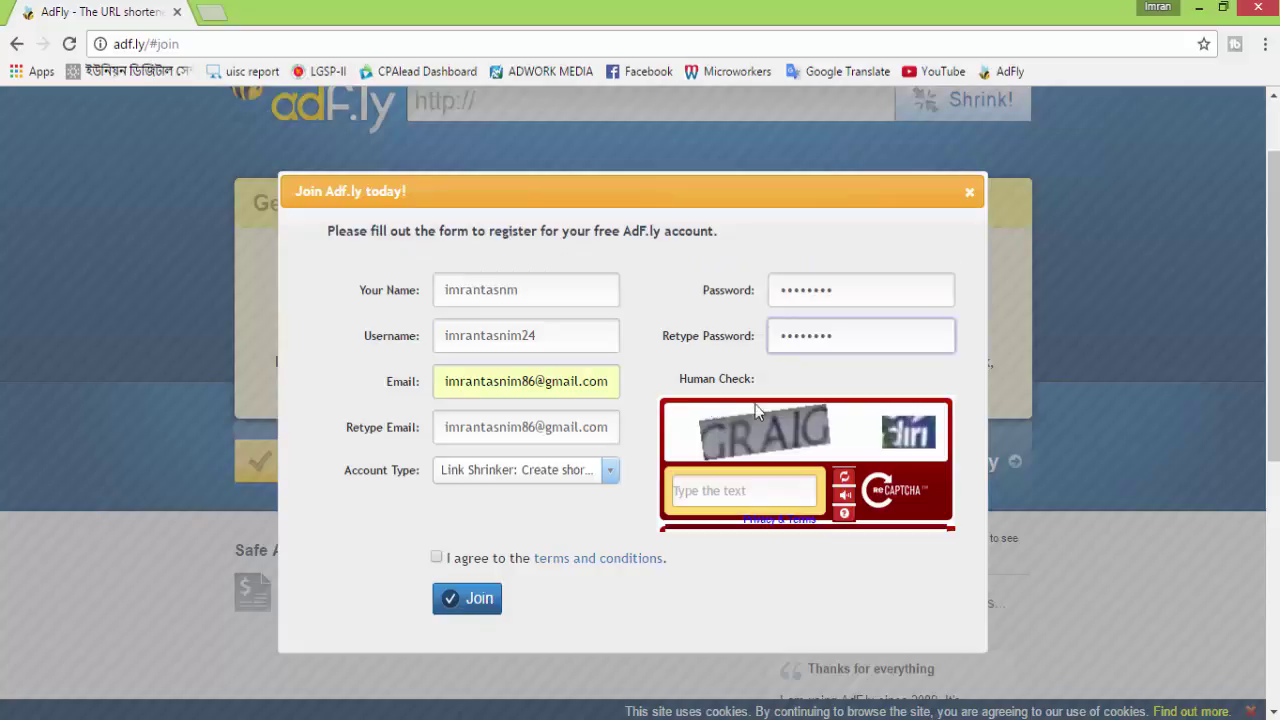
Answer a fresh reCAPTCHA with '1600 Delivery' and agree to the terms and conditions
{"action": "left_click", "coordinate": [796, 489]}
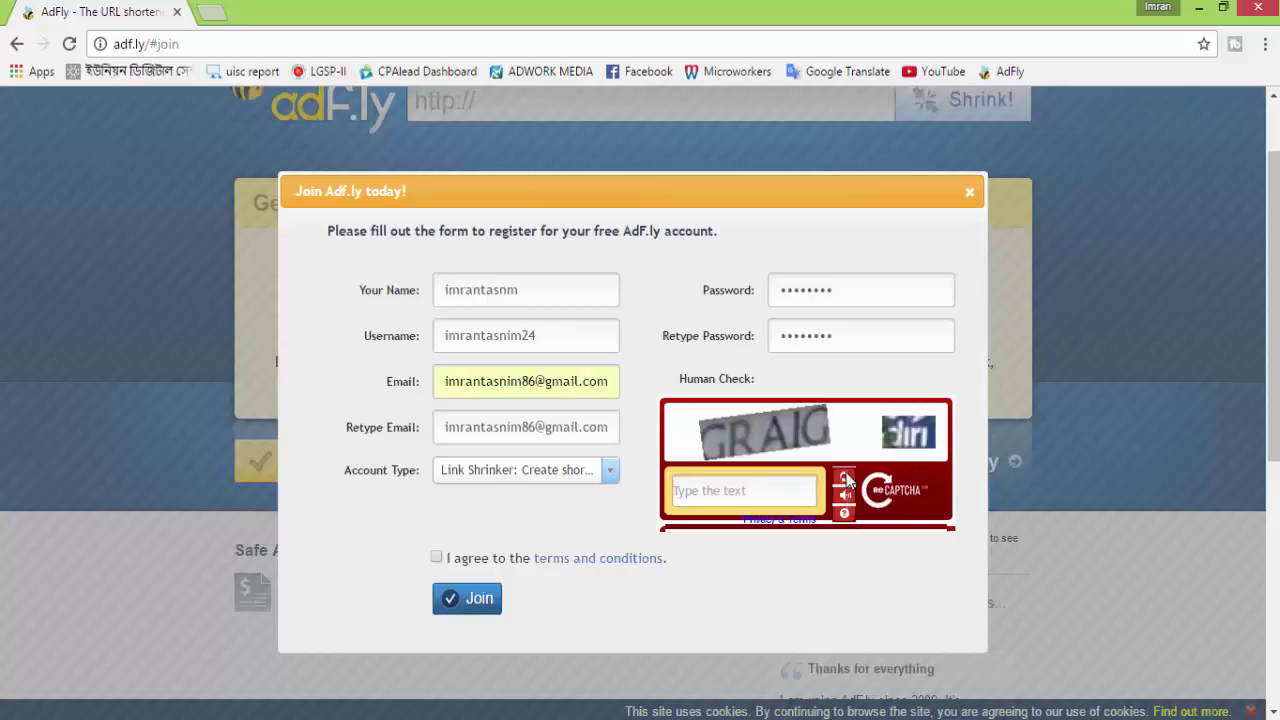
{"action": "left_click", "coordinate": [846, 478]}
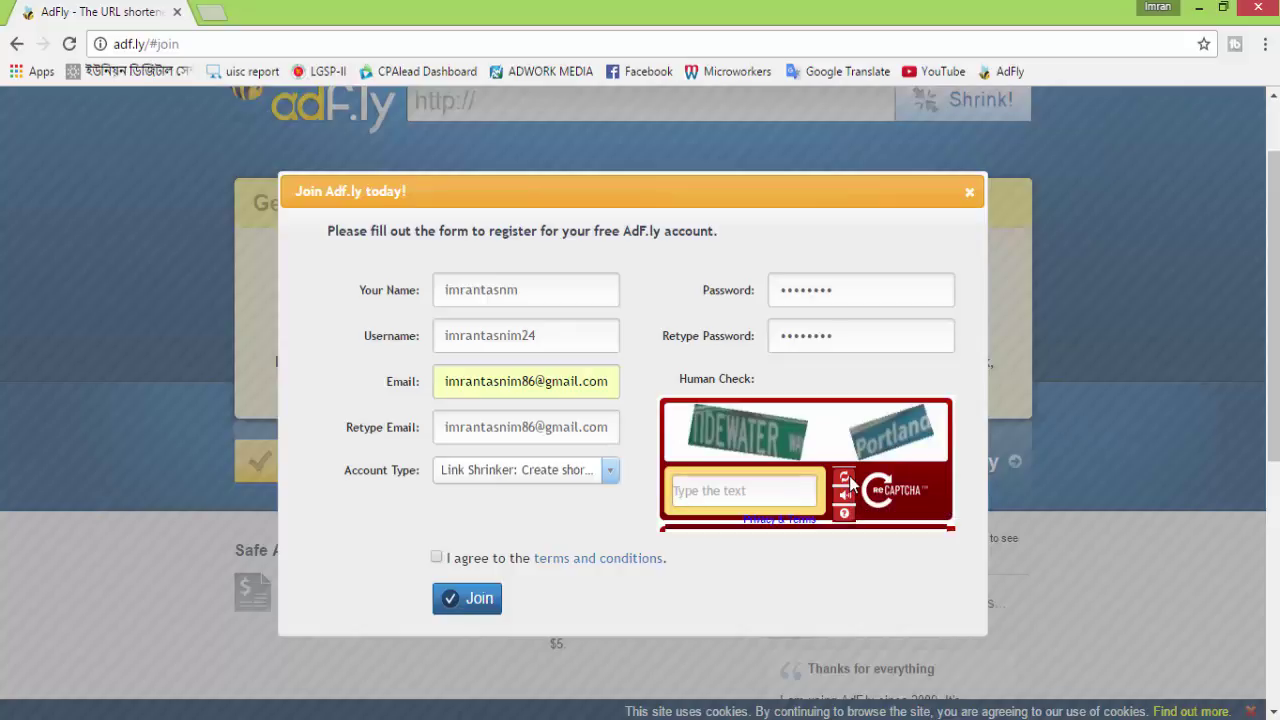
{"action": "left_click", "coordinate": [848, 481]}
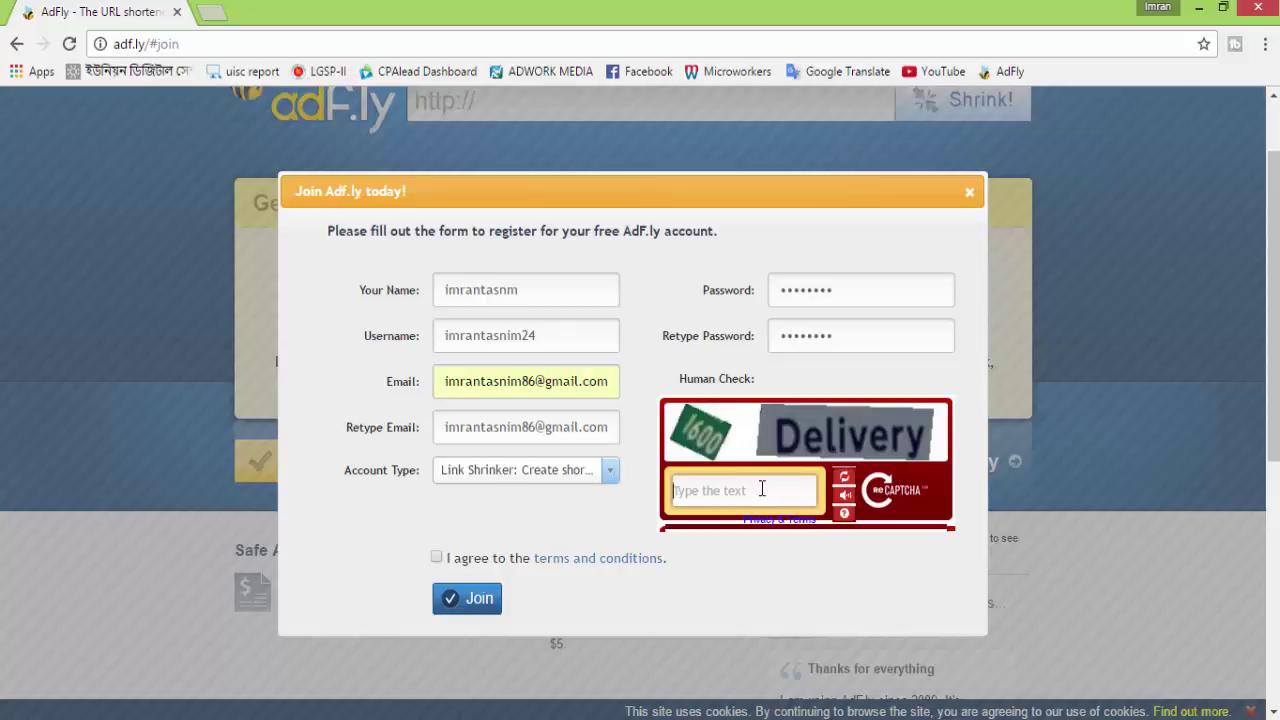
{"action": "type", "text": "1600 Delivery"}
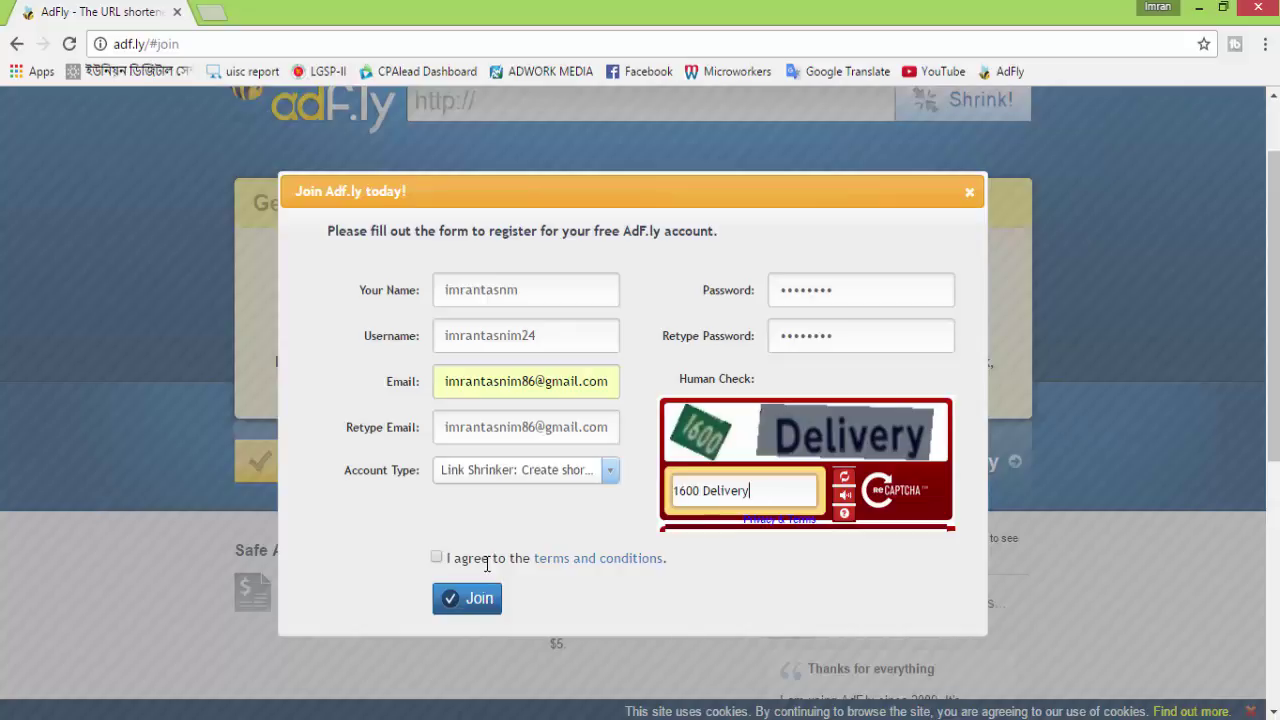
{"action": "left_click", "coordinate": [437, 557]}
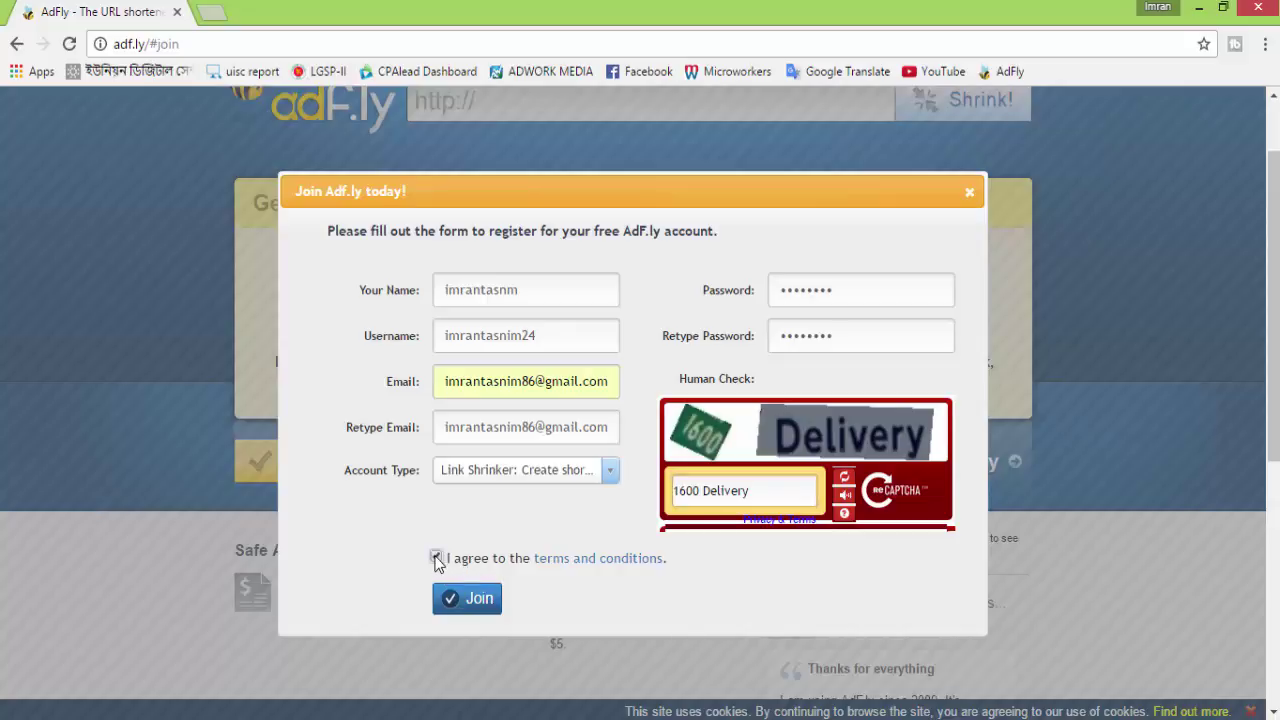
Submit the form, trim the username's trailing digits after the 12-character alert, and resubmit
{"action": "left_click", "coordinate": [471, 598]}
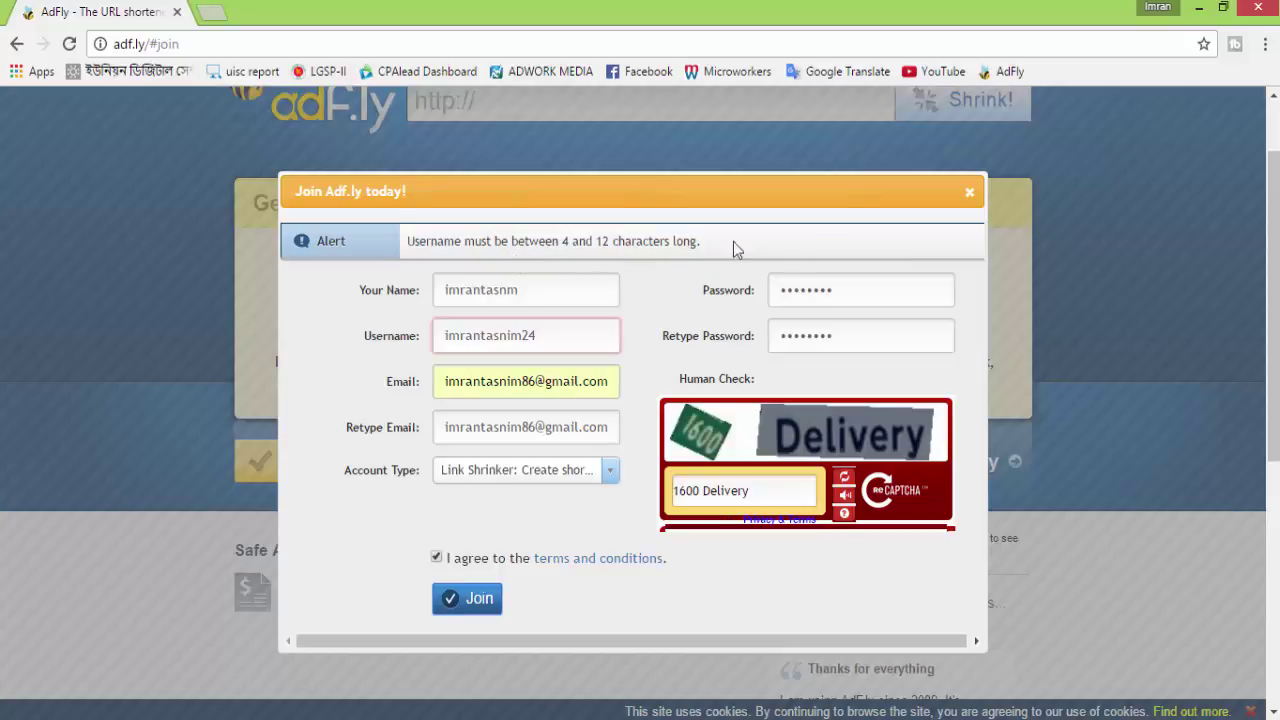
{"action": "left_click", "coordinate": [551, 335]}
{"action": "key", "text": "BackSpace"}
{"action": "key", "text": "BackSpace"}
{"action": "left_click", "coordinate": [643, 336]}
{"action": "left_click", "coordinate": [643, 336]}
{"action": "left_click", "coordinate": [490, 599]}
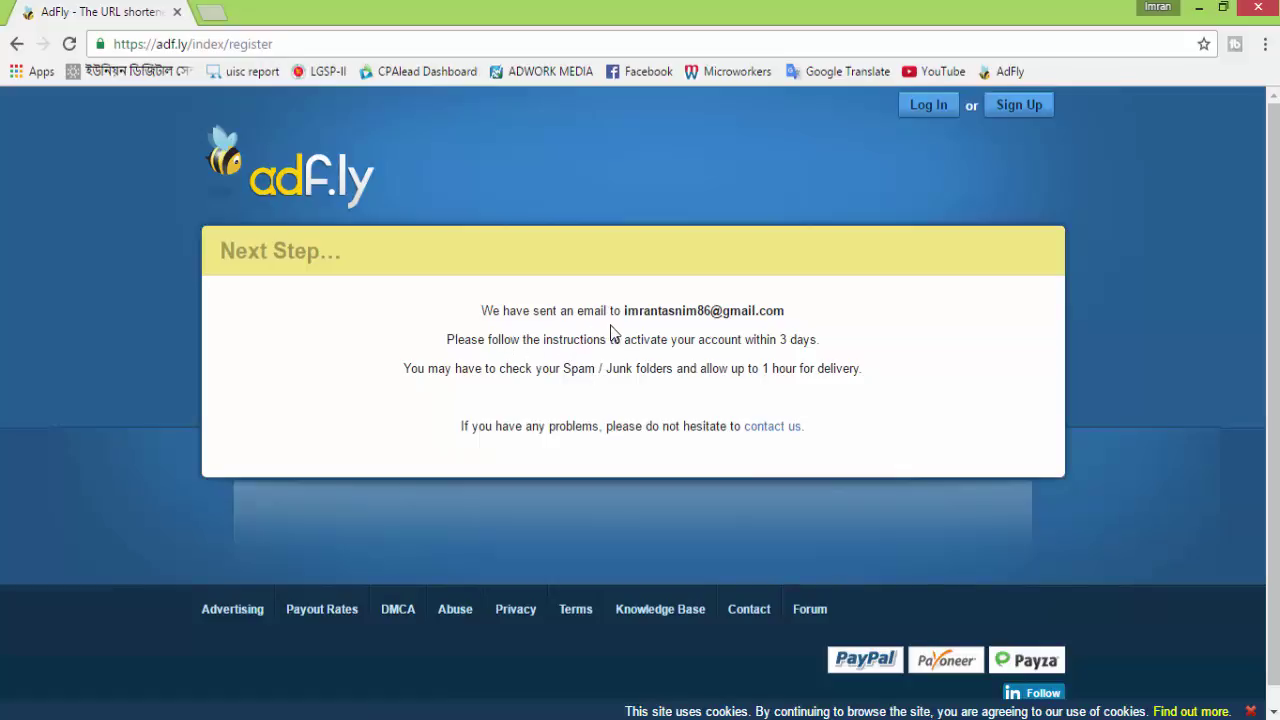
Note the activation e-mail's recipient address and bring up the Gmail inbox in a second tab
{"action": "left_click_drag", "start_coordinate": [622, 316], "coordinate": [794, 316]}
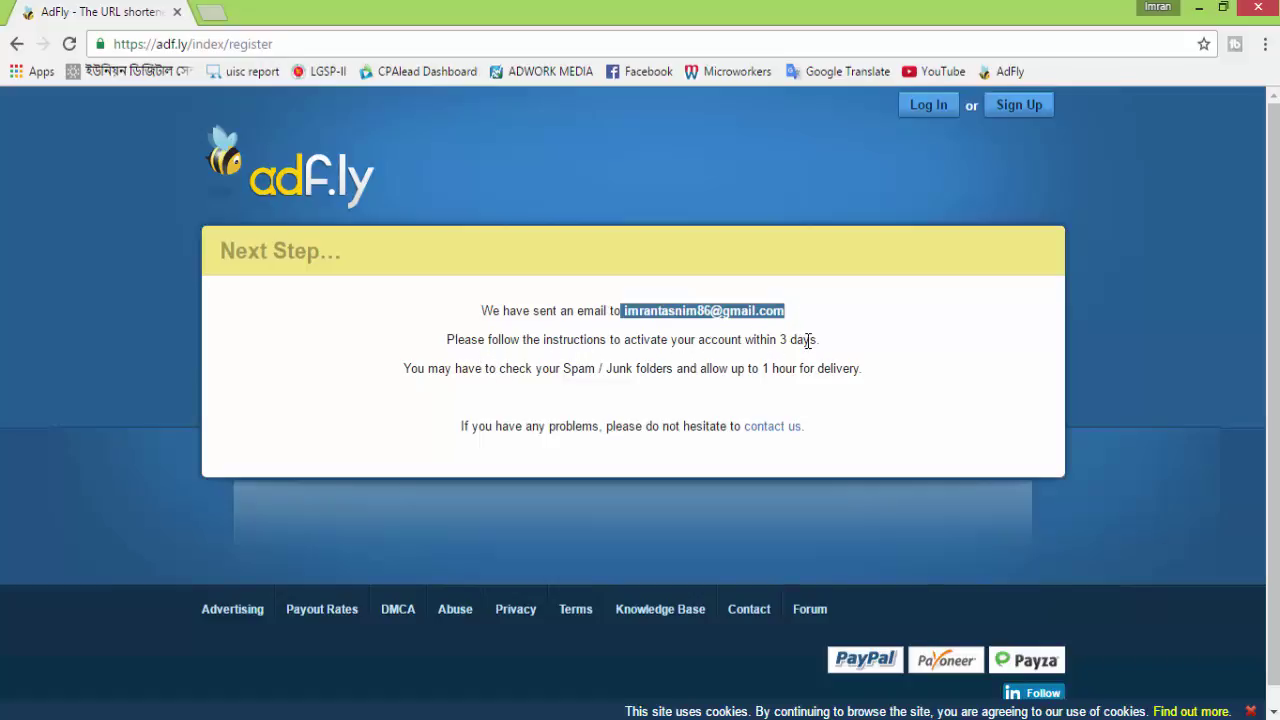
{"action": "left_click", "coordinate": [759, 337]}
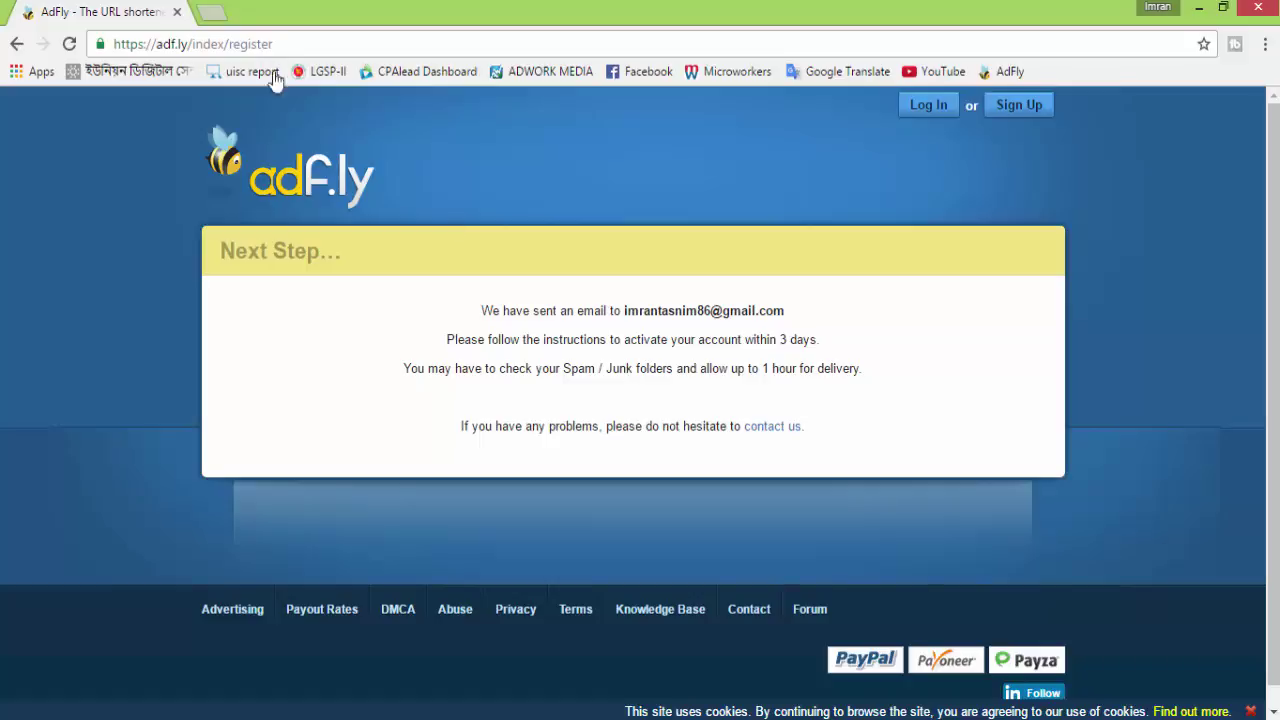
{"action": "left_click", "coordinate": [210, 12]}
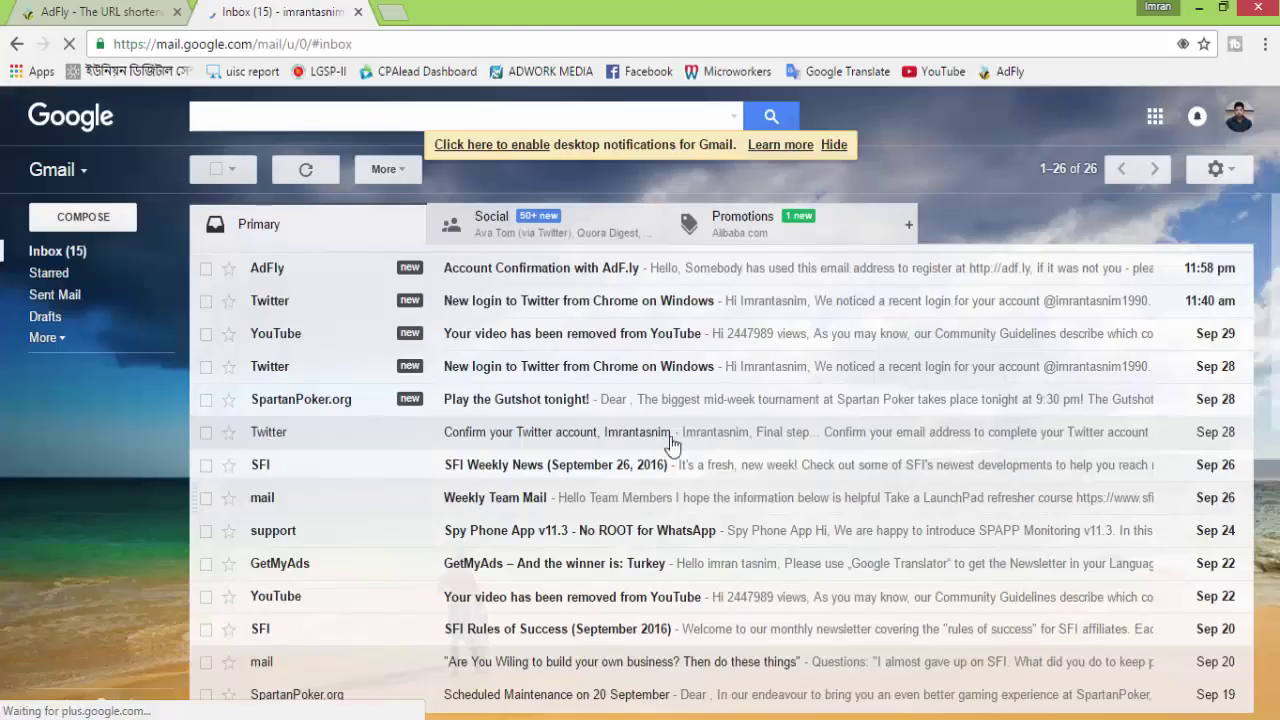
{"action": "scroll", "coordinate": [420, 508], "scroll_direction": "down", "scroll_amount": 3}
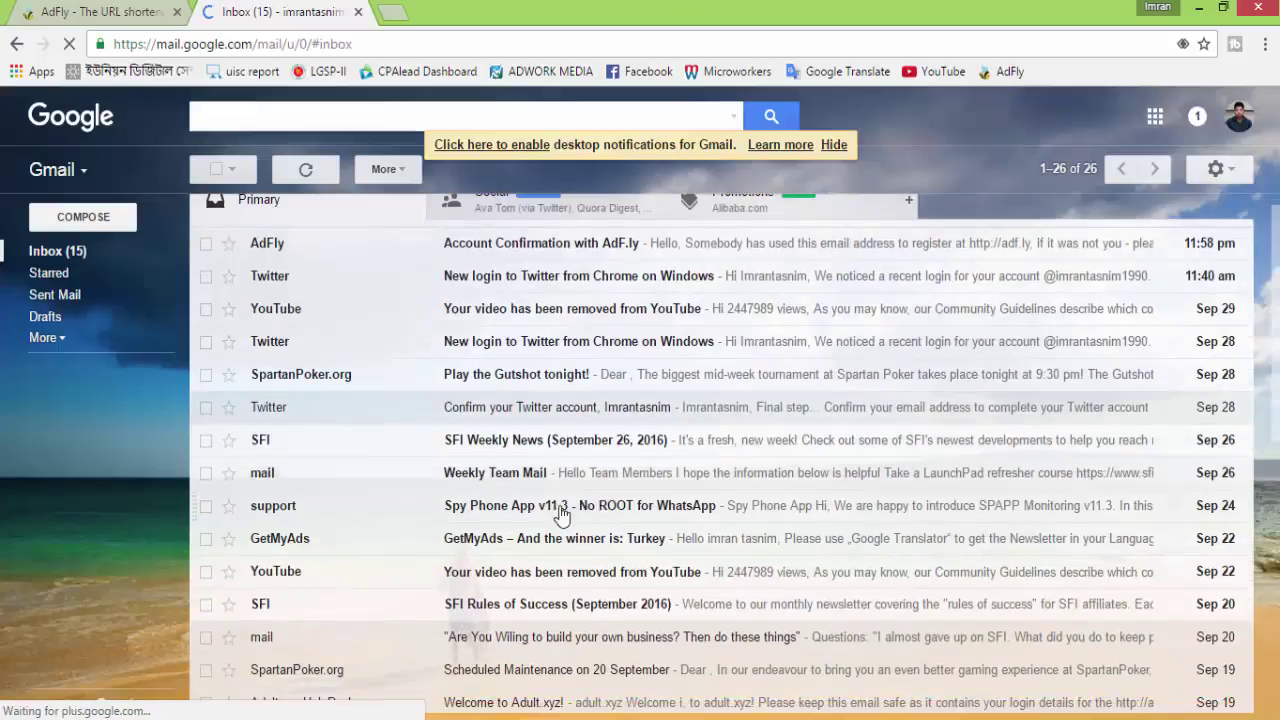
{"action": "key", "text": "ctrl+1"}
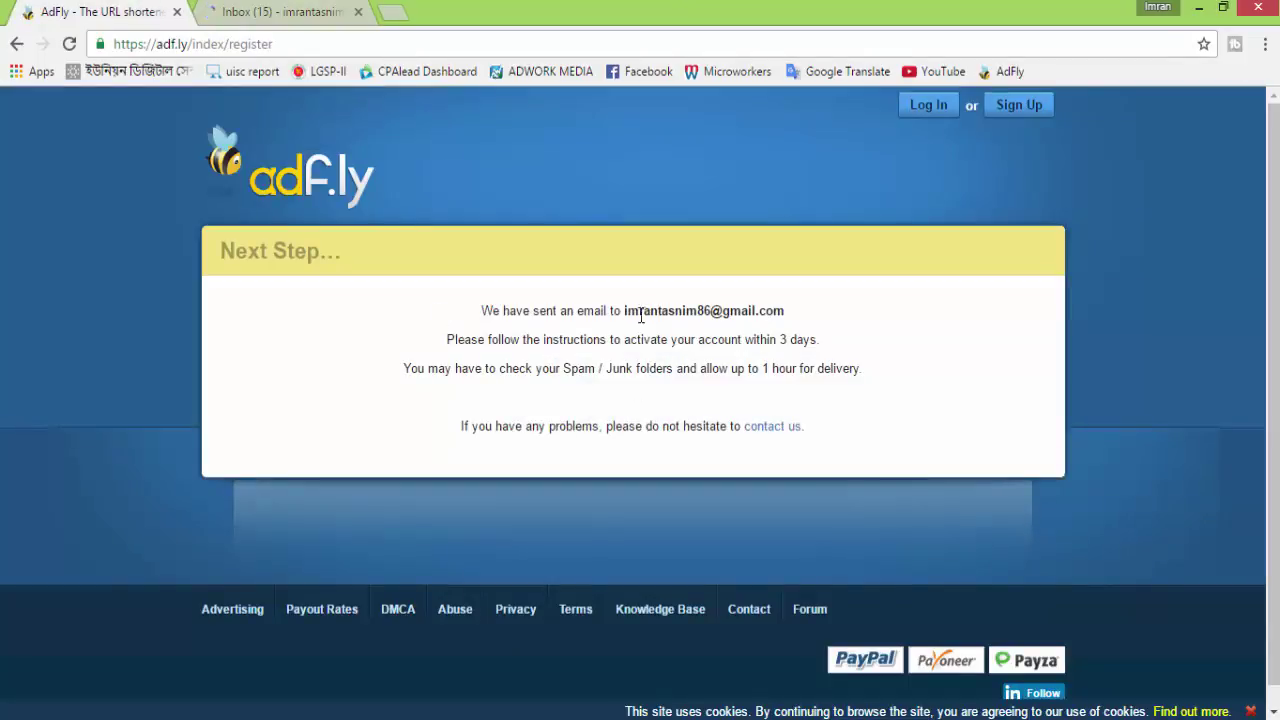
{"action": "left_click_drag", "start_coordinate": [622, 311], "coordinate": [786, 314]}
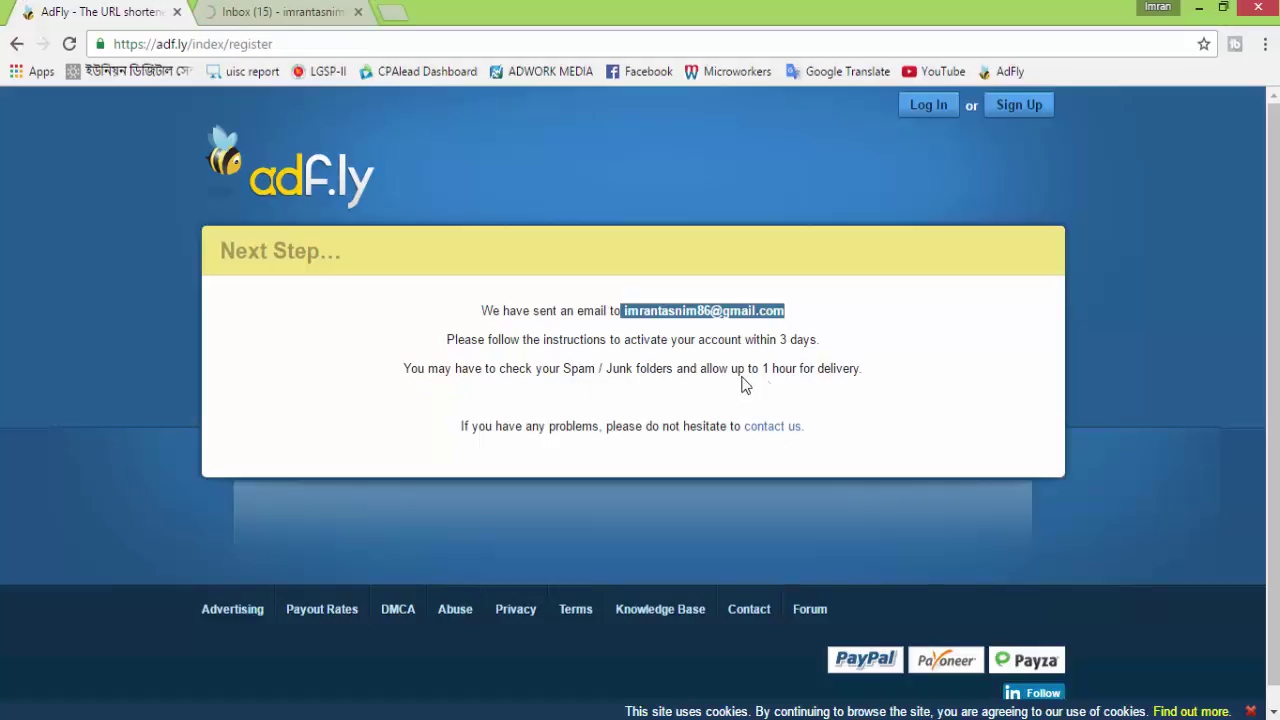
{"action": "left_click", "coordinate": [272, 18]}
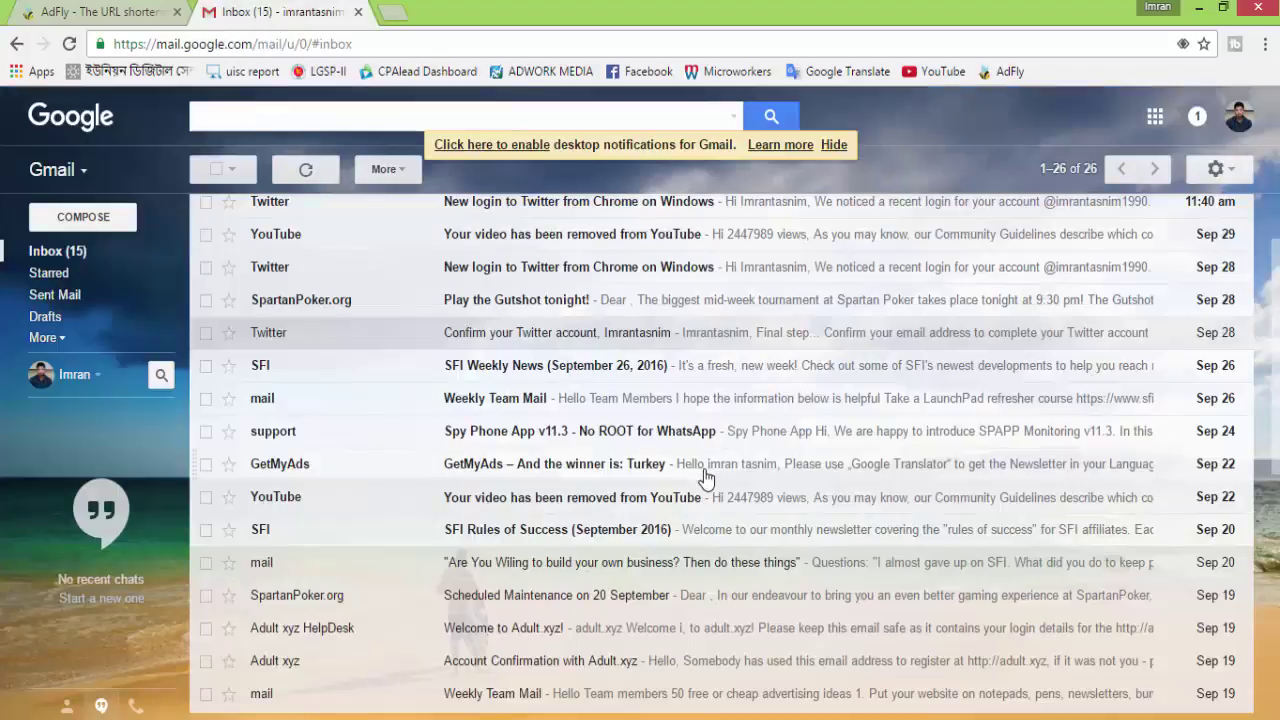
Open the 'Account Confirmation with AdF.ly' e-mail and follow its adf.ly/index/confirm link
{"action": "scroll", "coordinate": [706, 478], "scroll_direction": "up", "scroll_amount": 2}
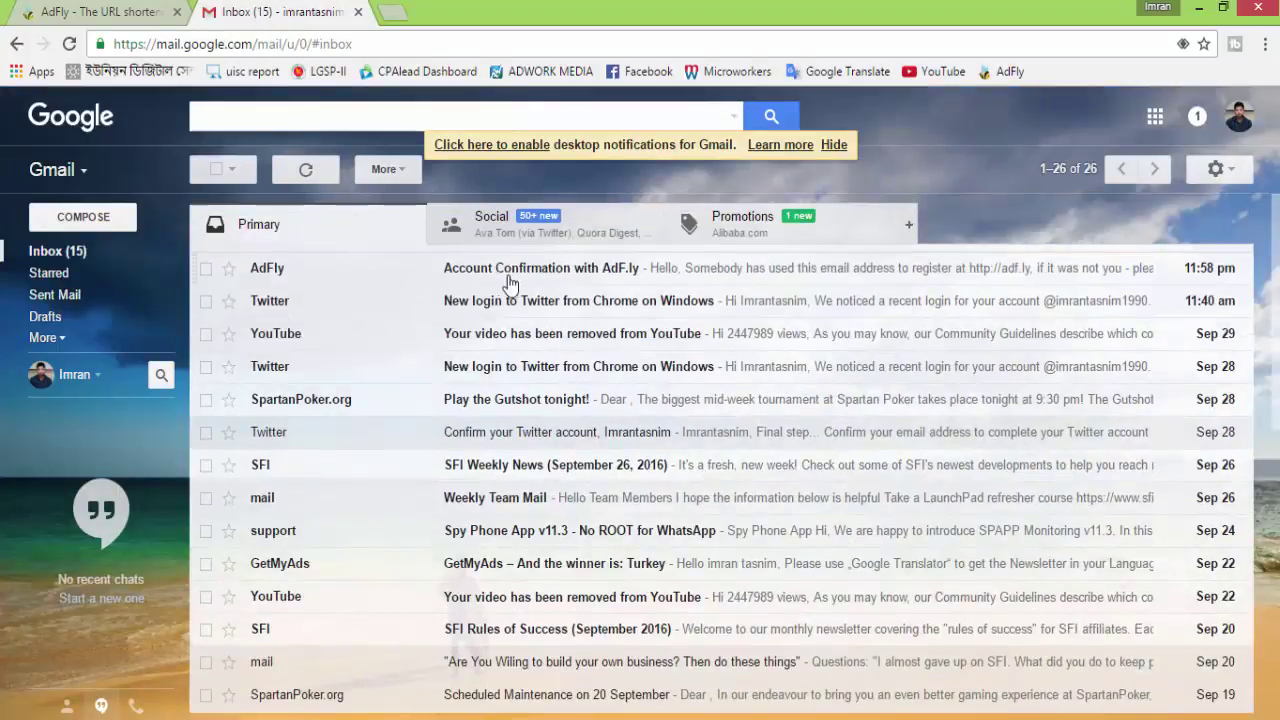
{"action": "left_click", "coordinate": [580, 270]}
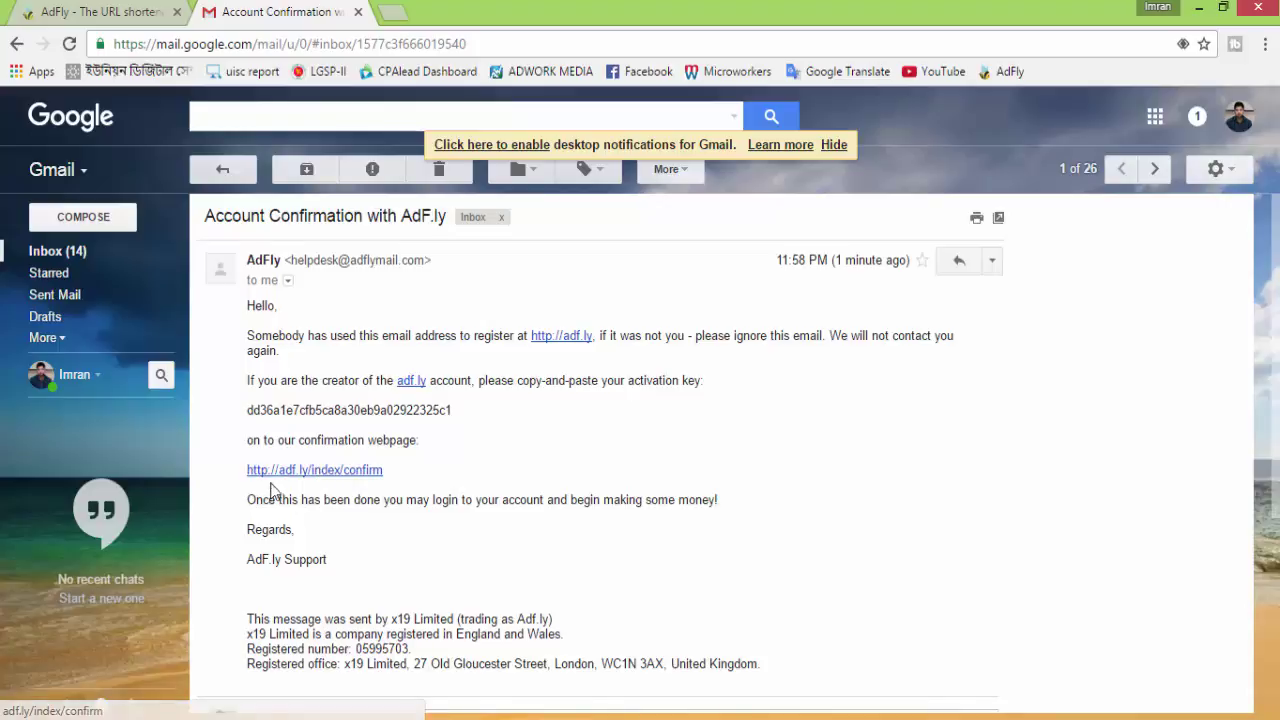
{"action": "left_click", "coordinate": [84, 15]}
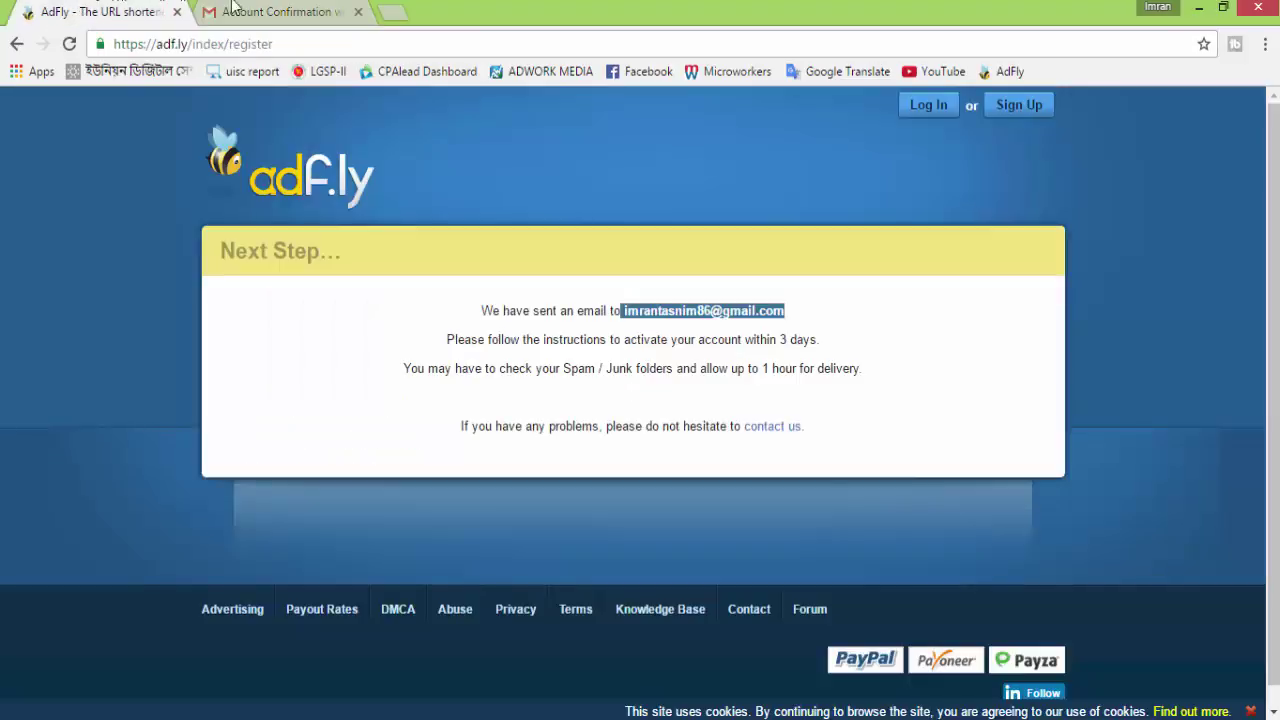
{"action": "left_click", "coordinate": [343, 11]}
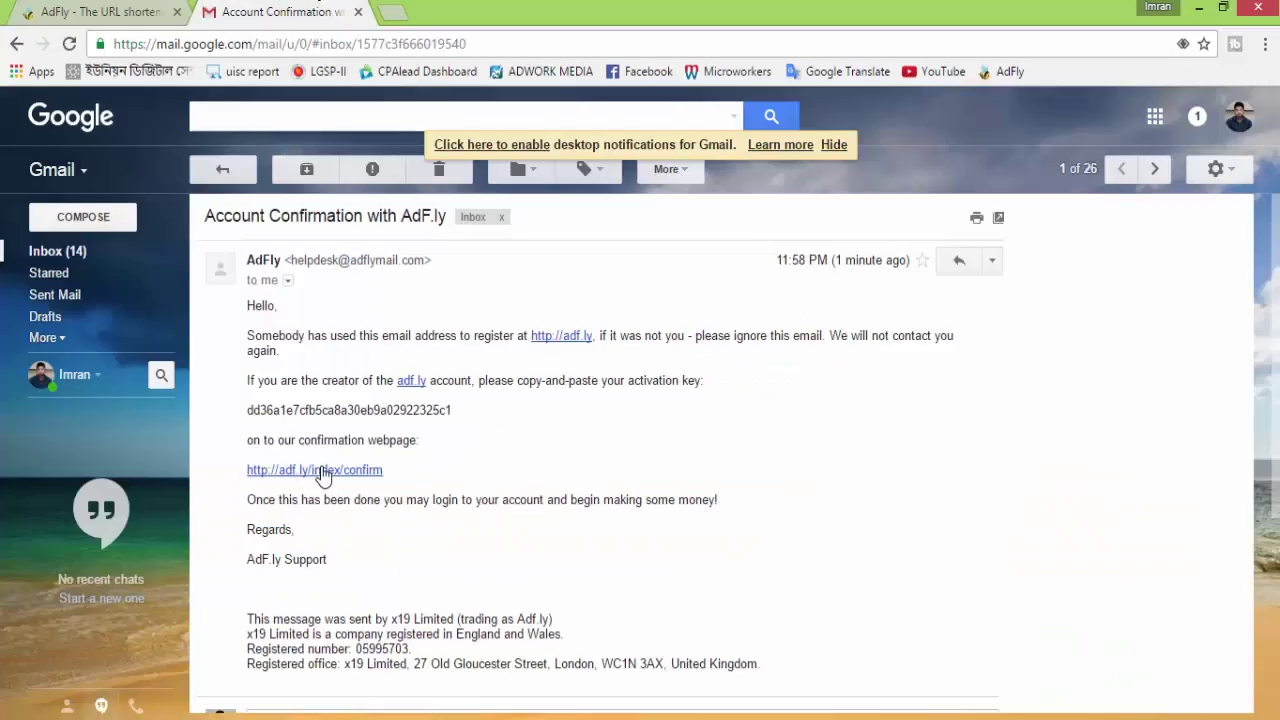
{"action": "left_click", "coordinate": [322, 476]}
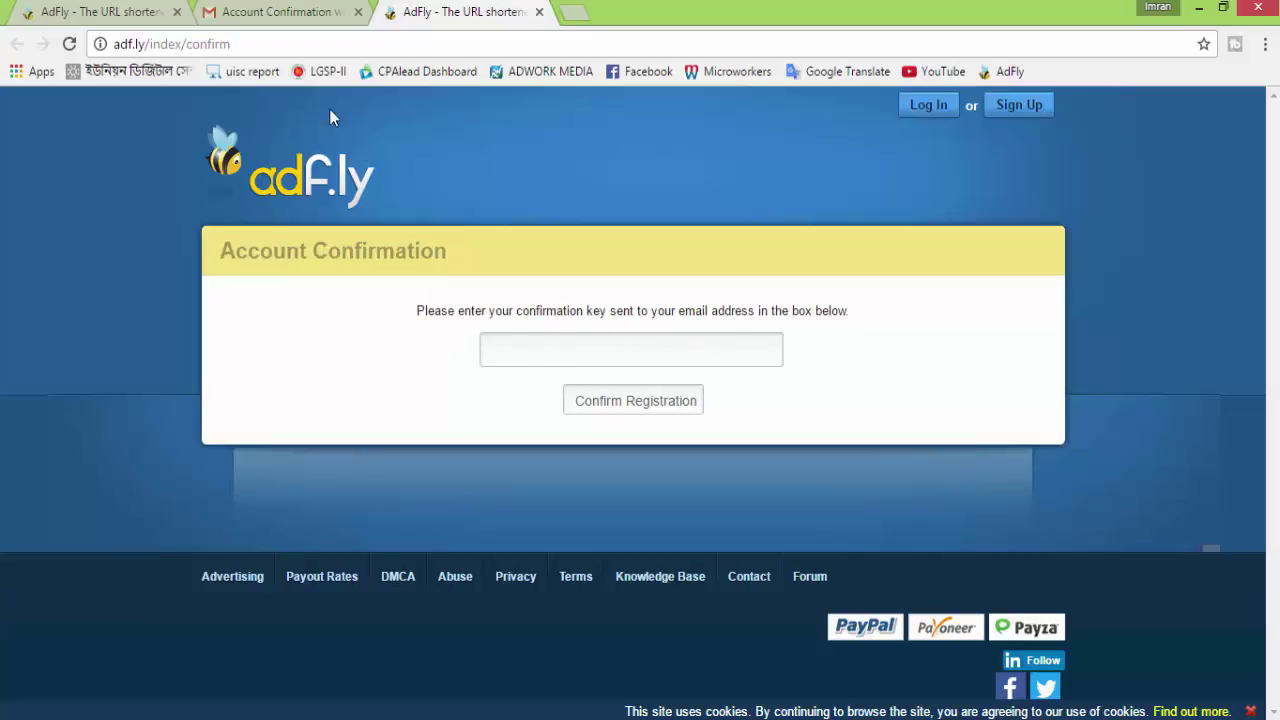
Copy the activation key from the e-mail, paste it on the confirm page, and confirm registration
{"action": "left_click", "coordinate": [291, 13]}
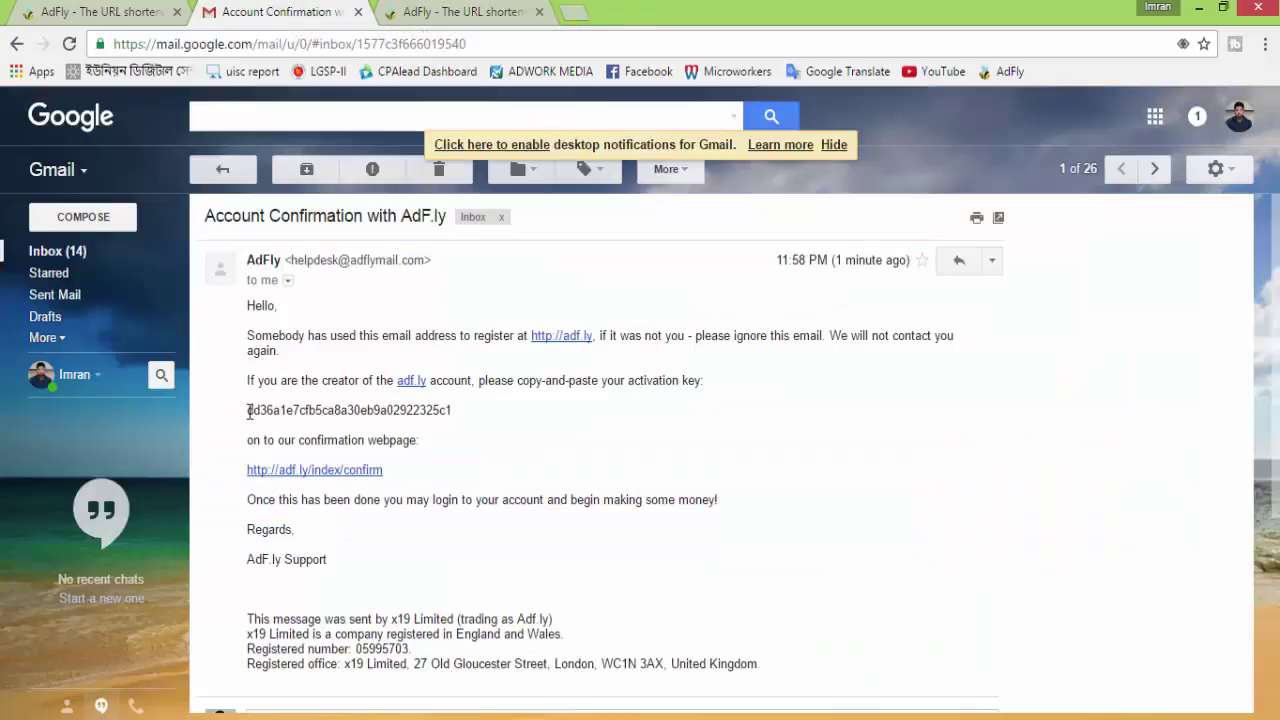
{"action": "left_click_drag", "start_coordinate": [249, 411], "coordinate": [455, 409]}
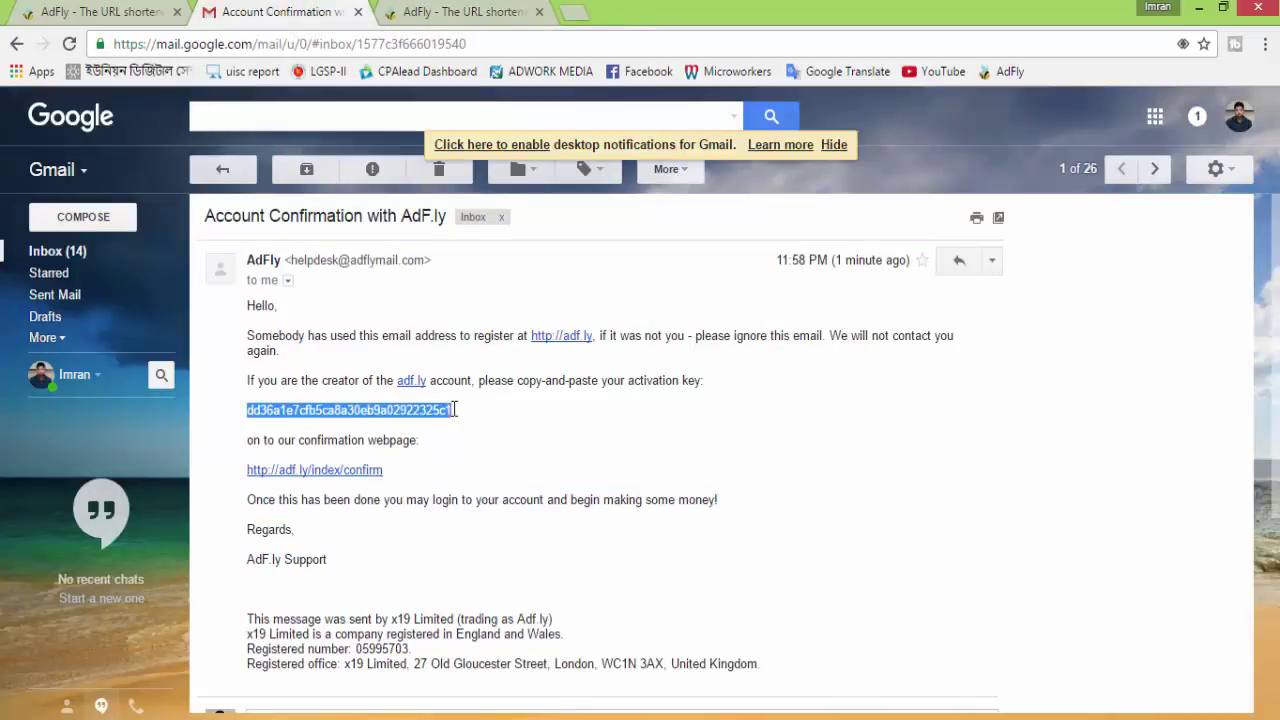
{"action": "right_click", "coordinate": [430, 413]}
{"action": "left_click", "coordinate": [458, 424]}
{"action": "left_click", "coordinate": [445, 11]}
{"action": "right_click", "coordinate": [548, 341]}
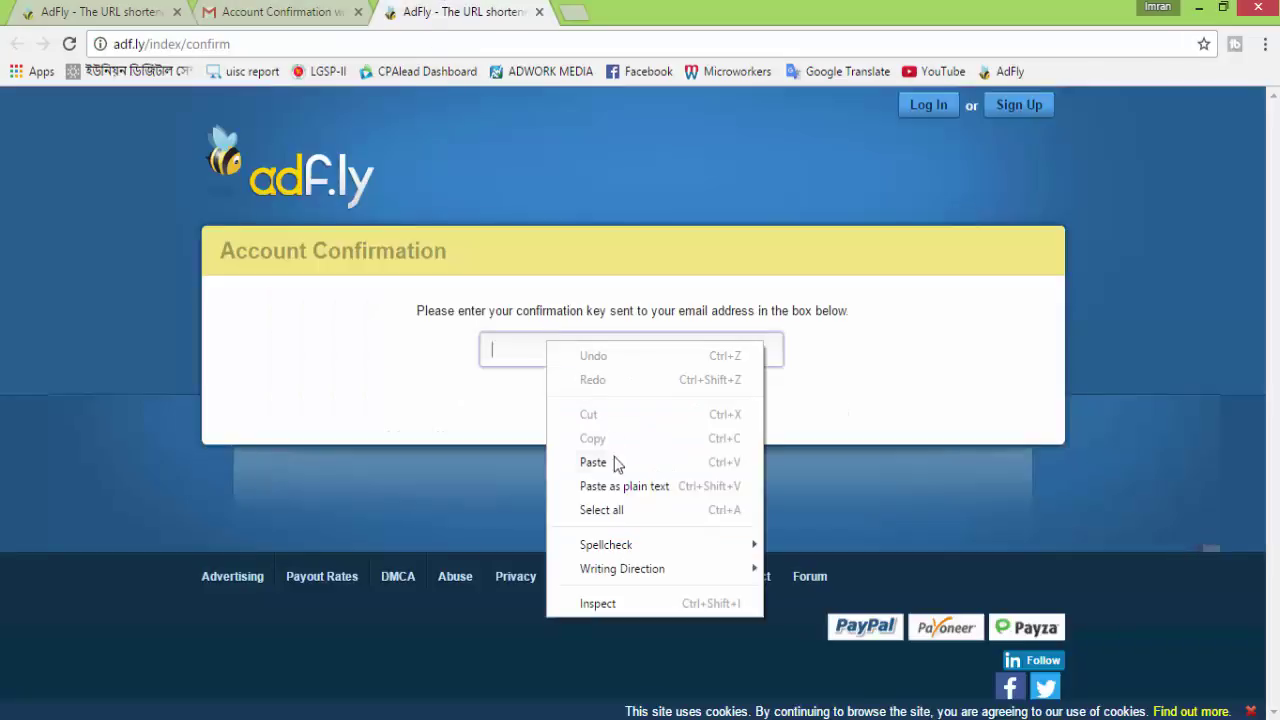
{"action": "left_click", "coordinate": [611, 461]}
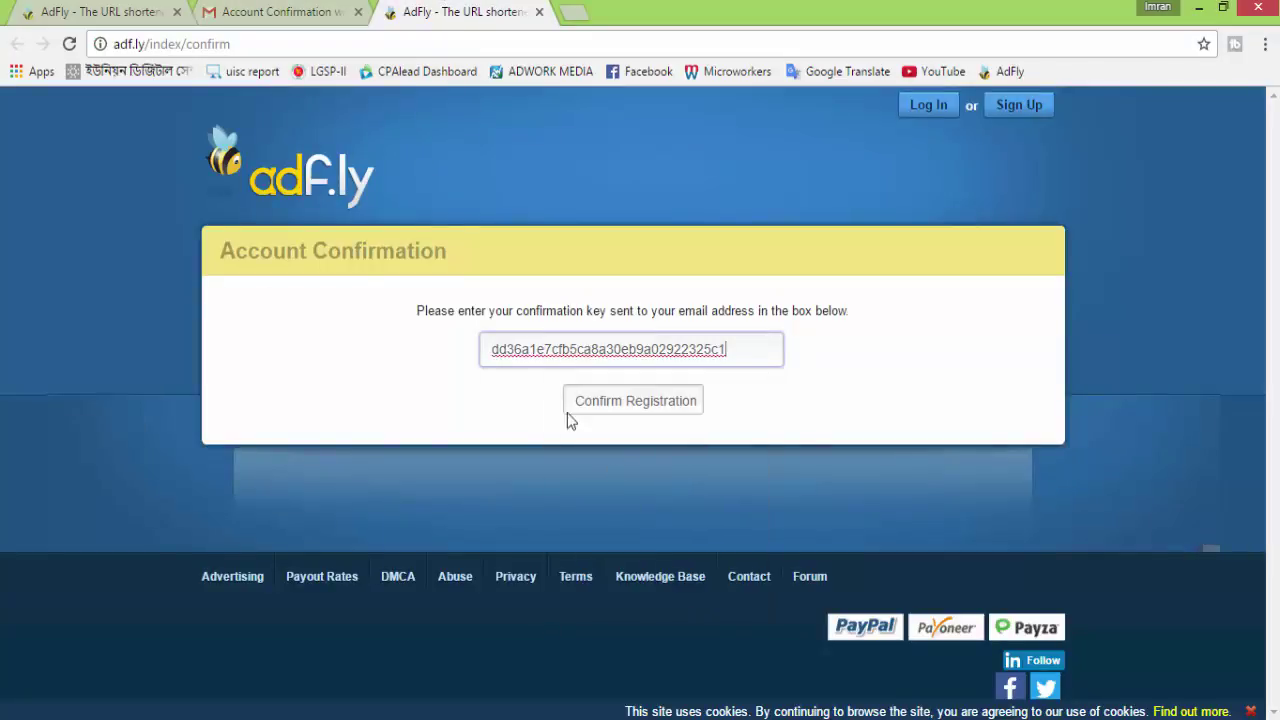
{"action": "left_click", "coordinate": [630, 404]}
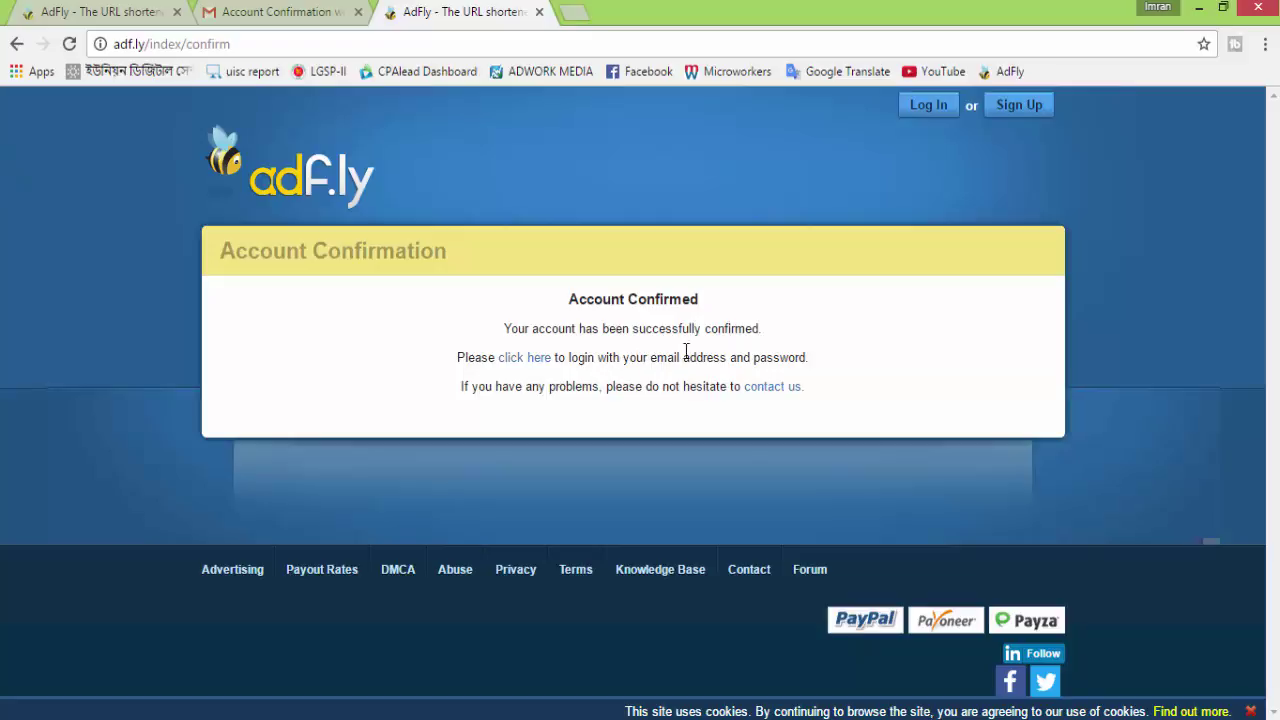
Log in to AdF.ly with the saved account e-mail and the account password
{"action": "left_click", "coordinate": [525, 362]}
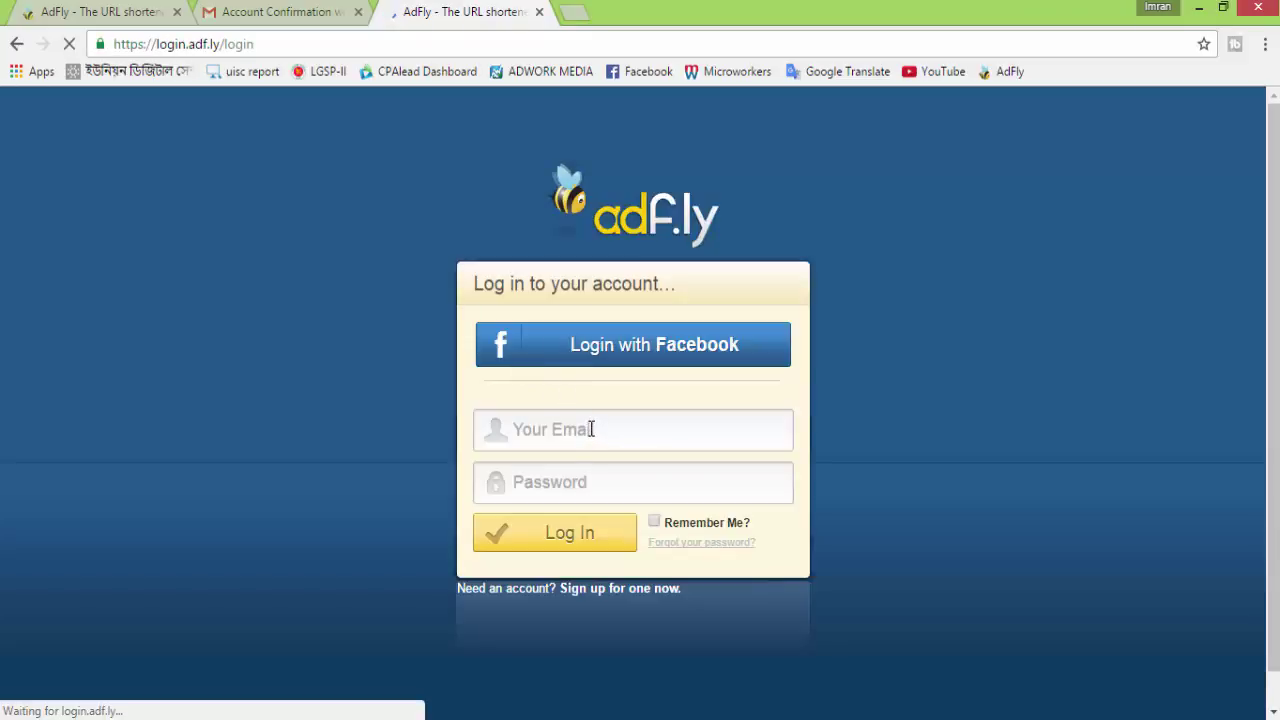
{"action": "left_click", "coordinate": [634, 431]}
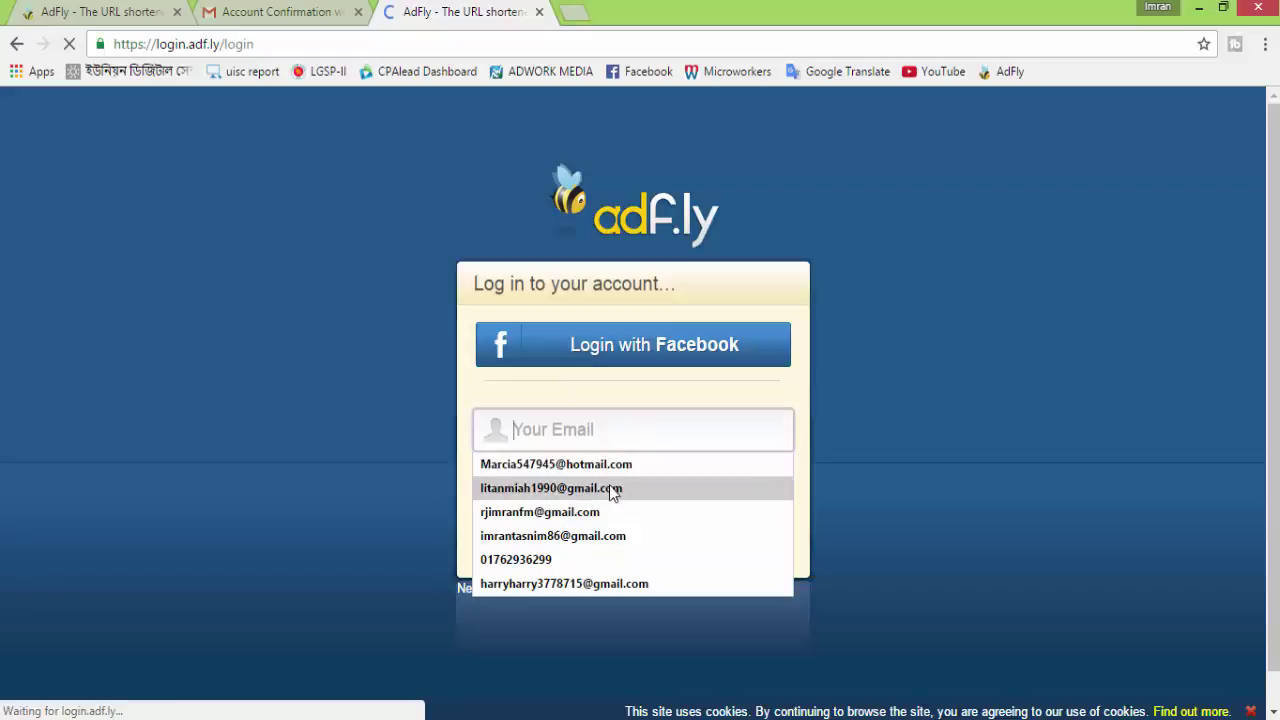
{"action": "left_click", "coordinate": [709, 434]}
{"action": "left_click", "coordinate": [634, 465]}
{"action": "left_click", "coordinate": [613, 487]}
{"action": "type", "text": "•"}
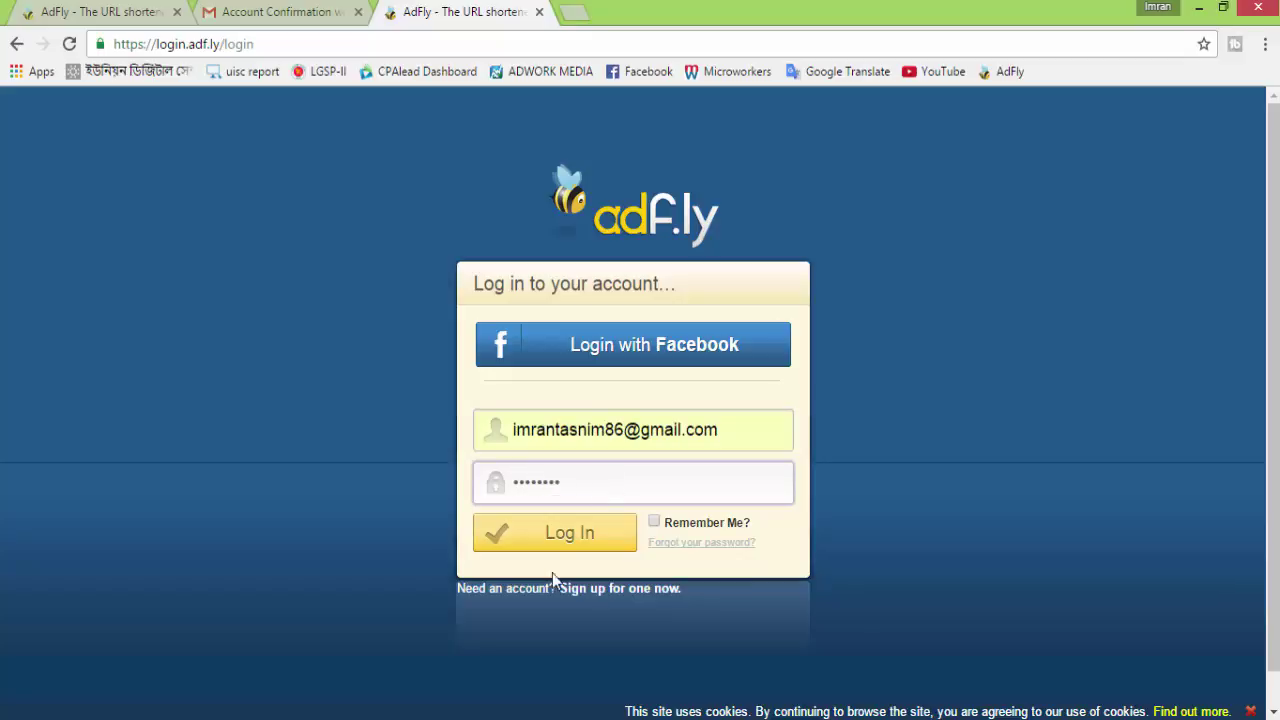
{"action": "left_click", "coordinate": [565, 537]}
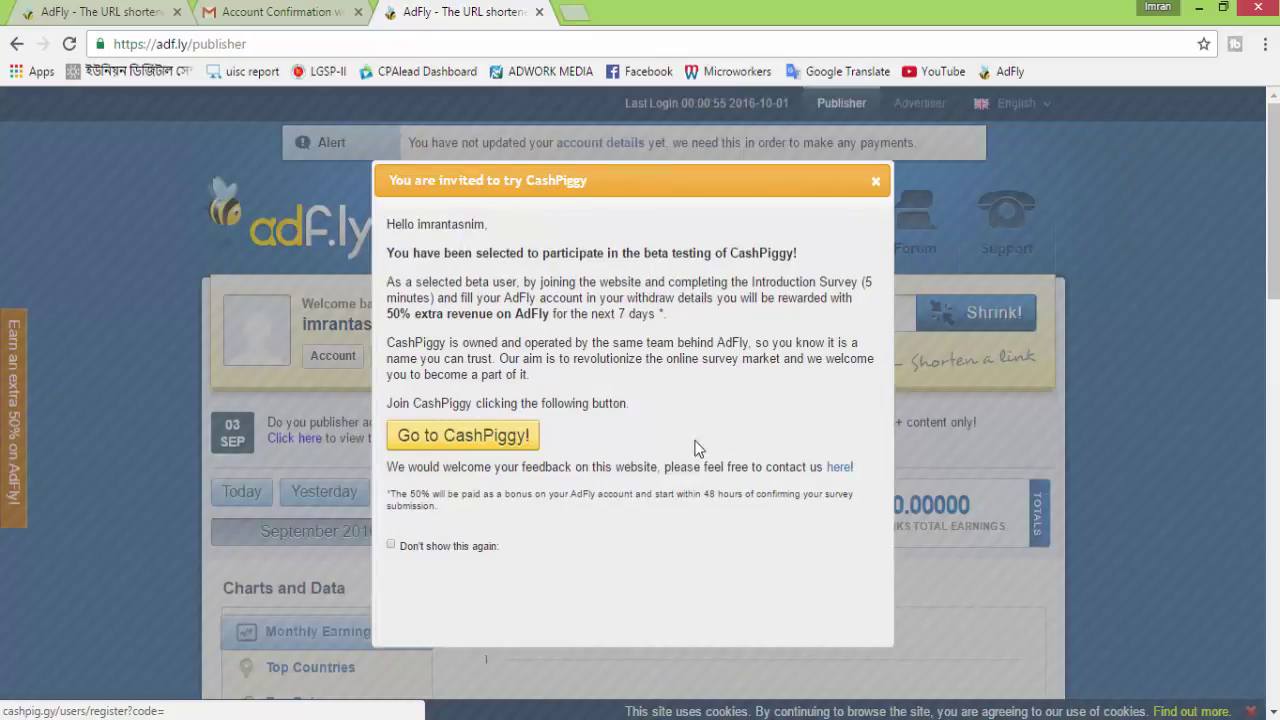
Dismiss the CashPiggy beta invitation so it won't reappear, then look over the dashboard
{"action": "left_click", "coordinate": [392, 546]}
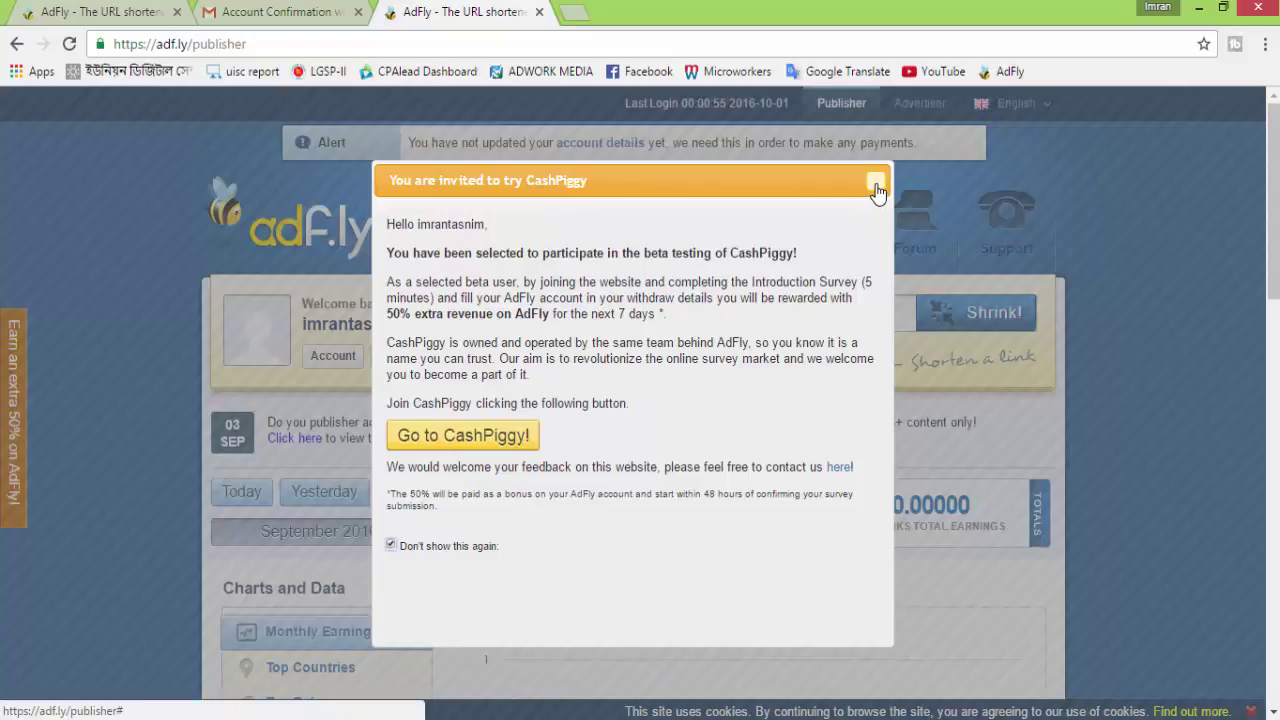
{"action": "left_click", "coordinate": [876, 186]}
{"action": "scroll", "coordinate": [640, 540], "scroll_direction": "down", "scroll_amount": 3}
{"action": "scroll", "coordinate": [647, 527], "scroll_direction": "up", "scroll_amount": 3}
{"action": "scroll", "coordinate": [647, 527], "scroll_direction": "down", "scroll_amount": 4}
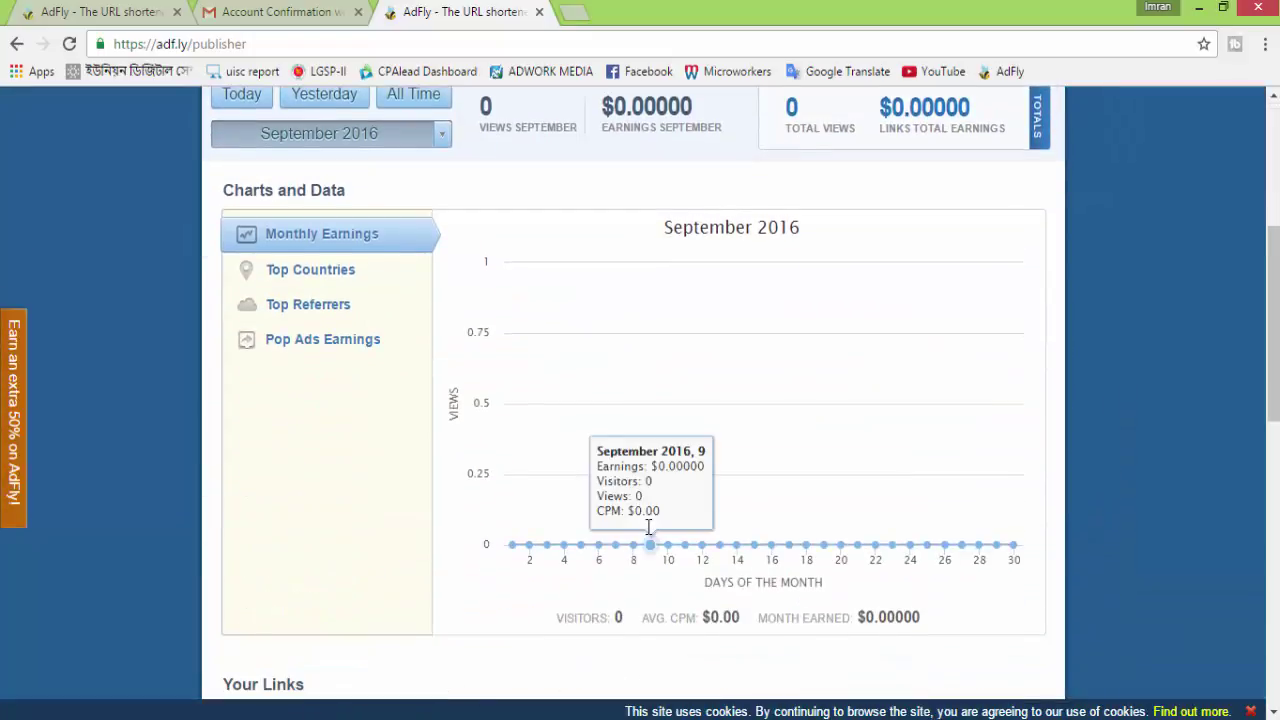
{"action": "scroll", "coordinate": [647, 527], "scroll_direction": "up", "scroll_amount": 4}
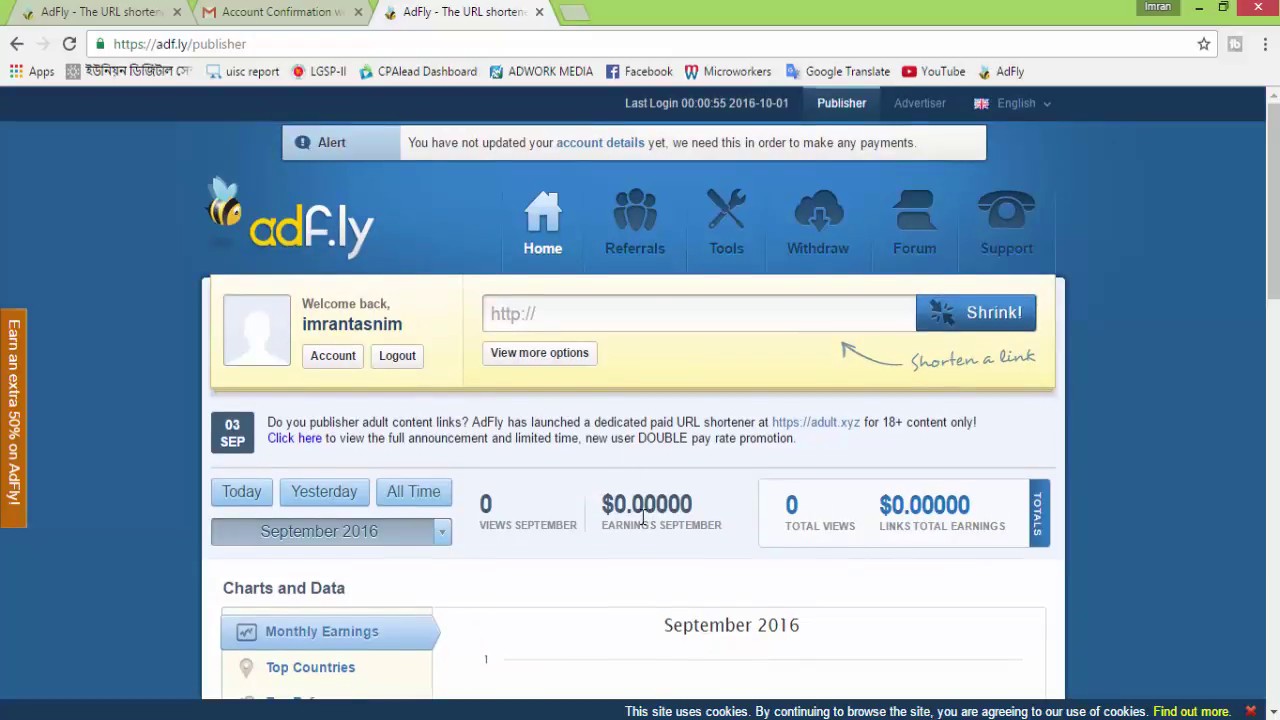
{"action": "scroll", "coordinate": [643, 512], "scroll_direction": "down", "scroll_amount": 5}
{"action": "scroll", "coordinate": [655, 514], "scroll_direction": "up", "scroll_amount": 5}
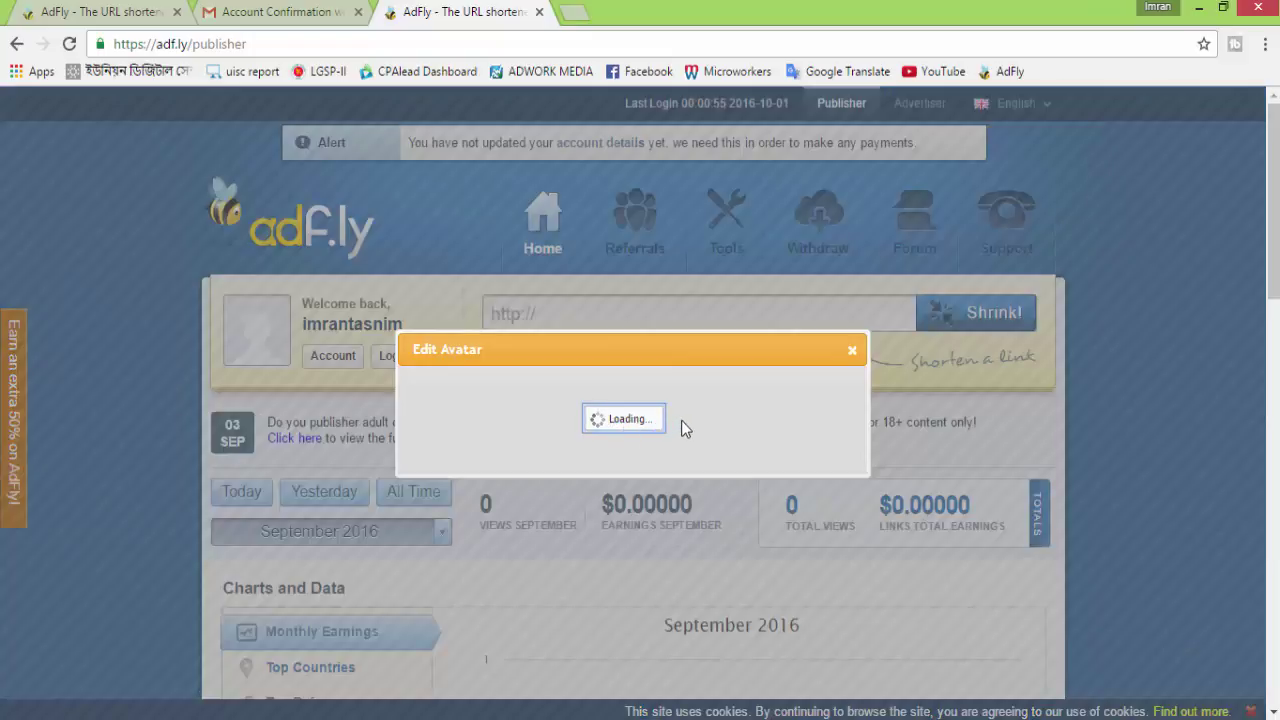
Cancel the avatar image picker and close Edit Avatar without uploading a picture
{"action": "left_click", "coordinate": [604, 390]}
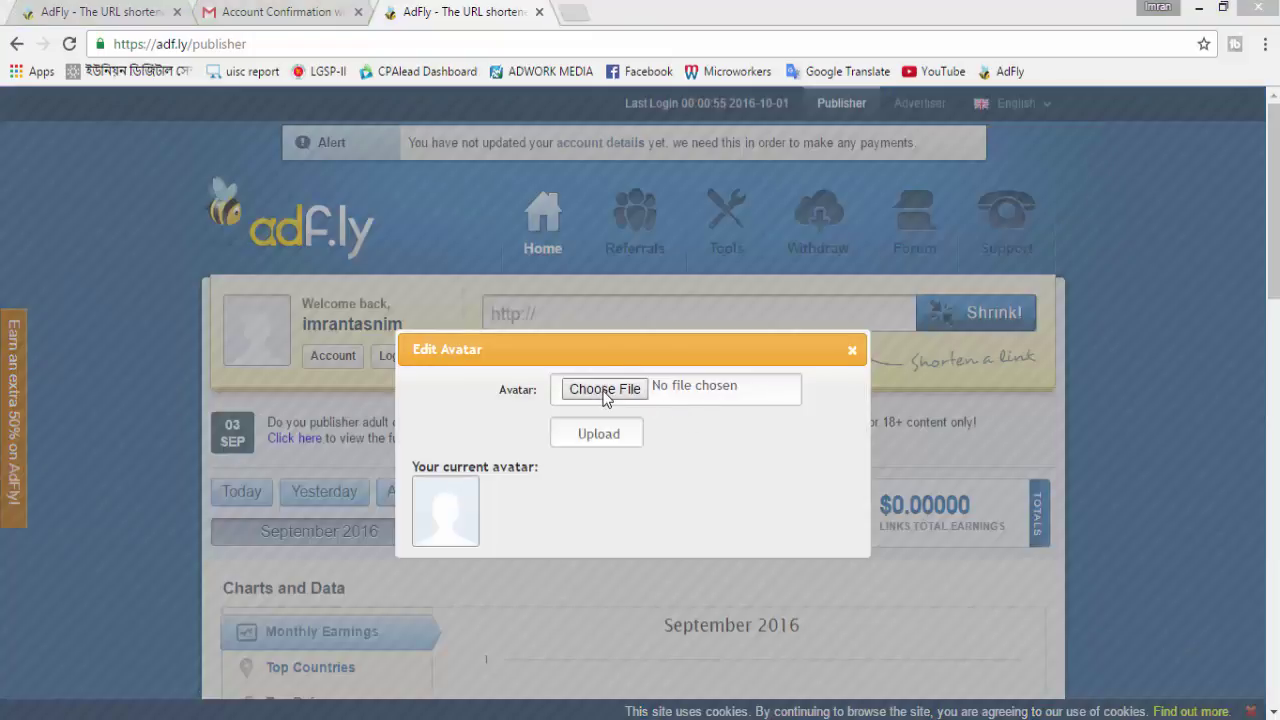
{"action": "left_click", "coordinate": [620, 9]}
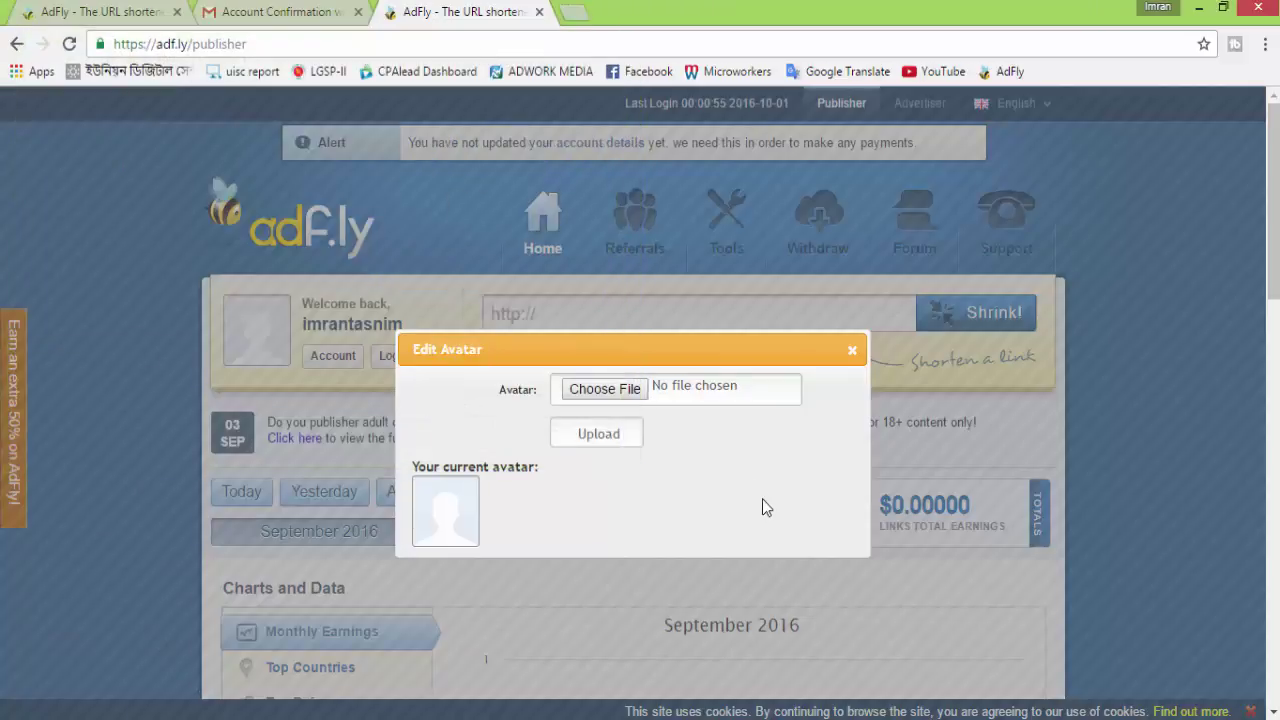
{"action": "left_click", "coordinate": [852, 350]}
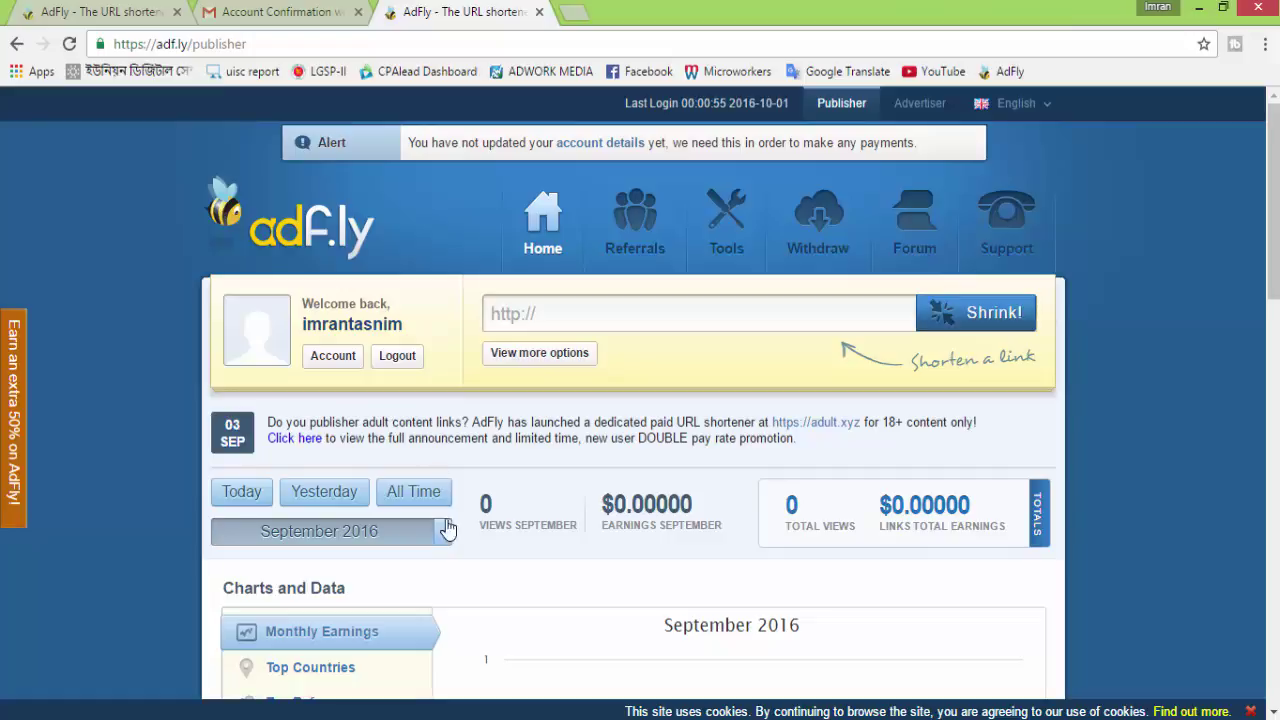
{"action": "scroll", "coordinate": [465, 594], "scroll_direction": "down", "scroll_amount": 1}
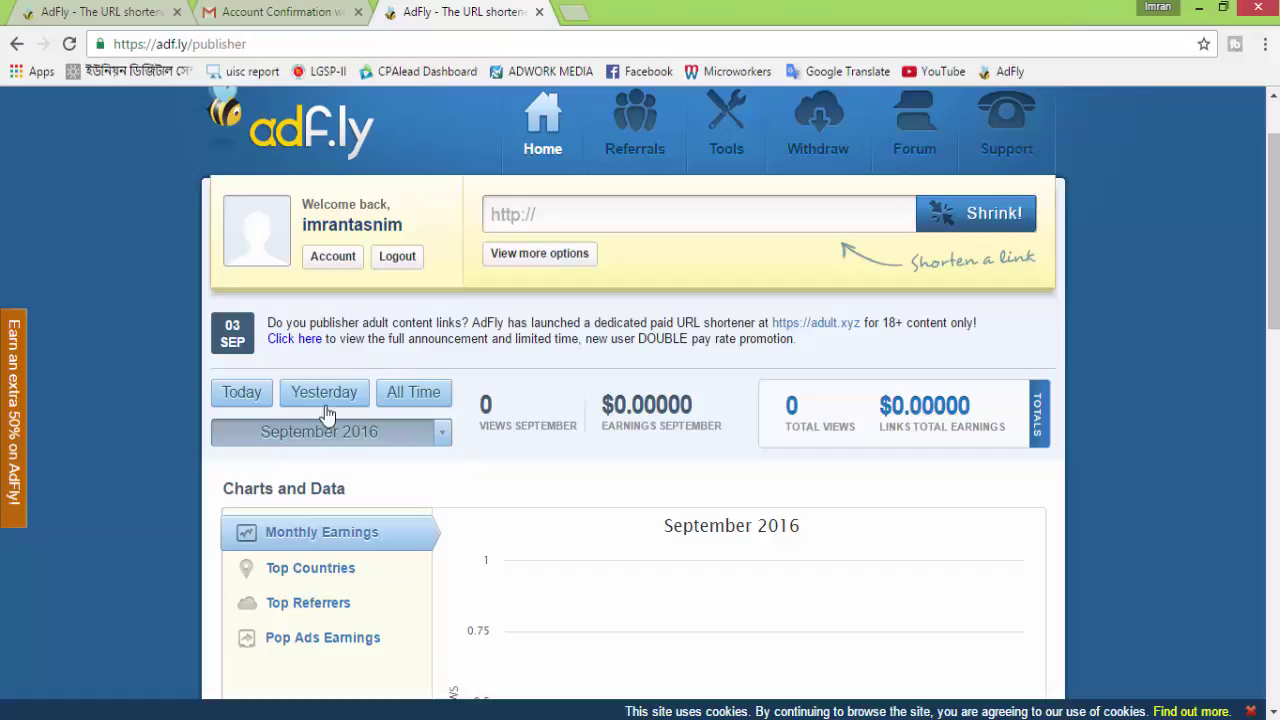
{"action": "scroll", "coordinate": [634, 453], "scroll_direction": "down", "scroll_amount": 1}
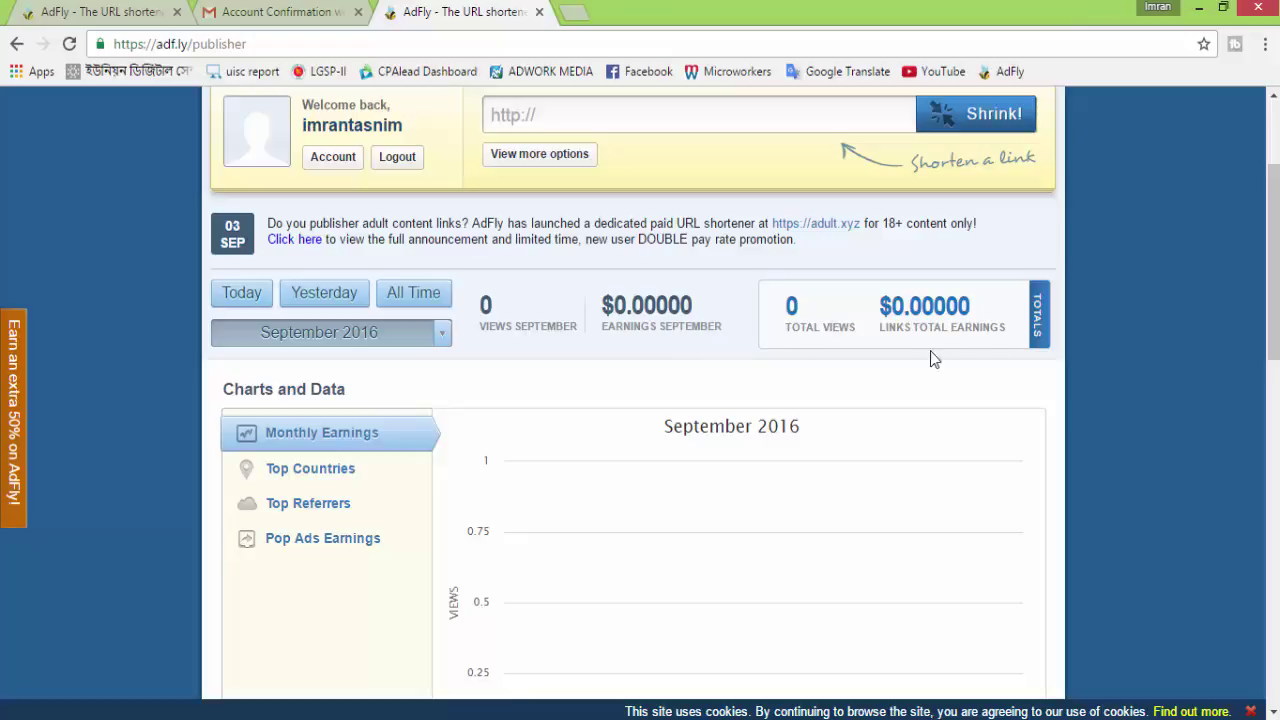
{"action": "scroll", "coordinate": [900, 366], "scroll_direction": "down", "scroll_amount": 4}
{"action": "scroll", "coordinate": [870, 455], "scroll_direction": "down", "scroll_amount": 3}
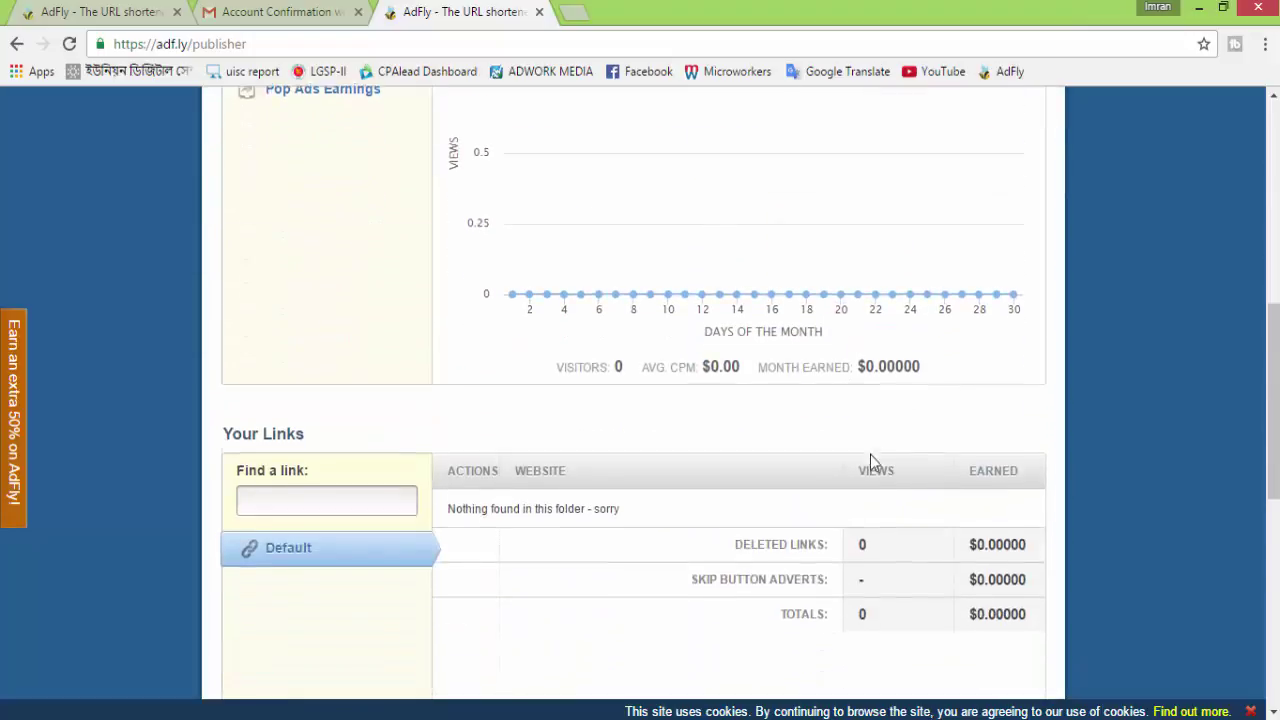
{"action": "scroll", "coordinate": [862, 450], "scroll_direction": "down", "scroll_amount": 2}
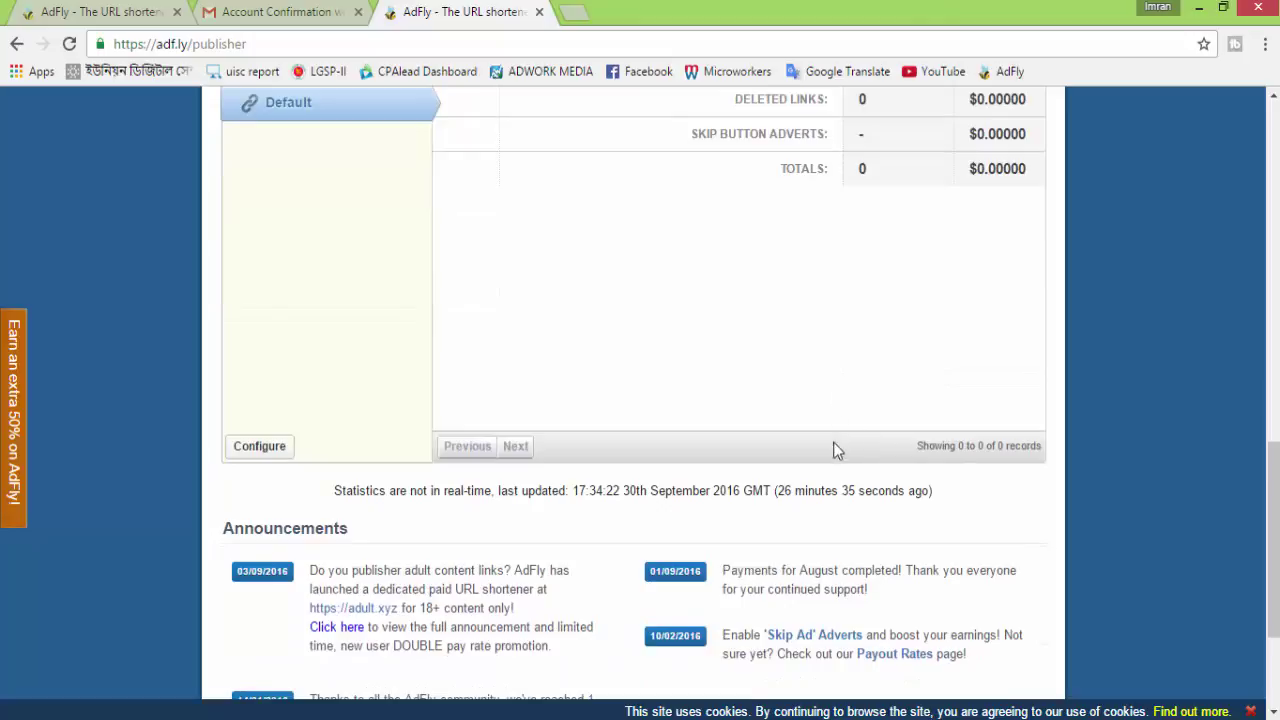
{"action": "scroll", "coordinate": [836, 445], "scroll_direction": "up", "scroll_amount": 4}
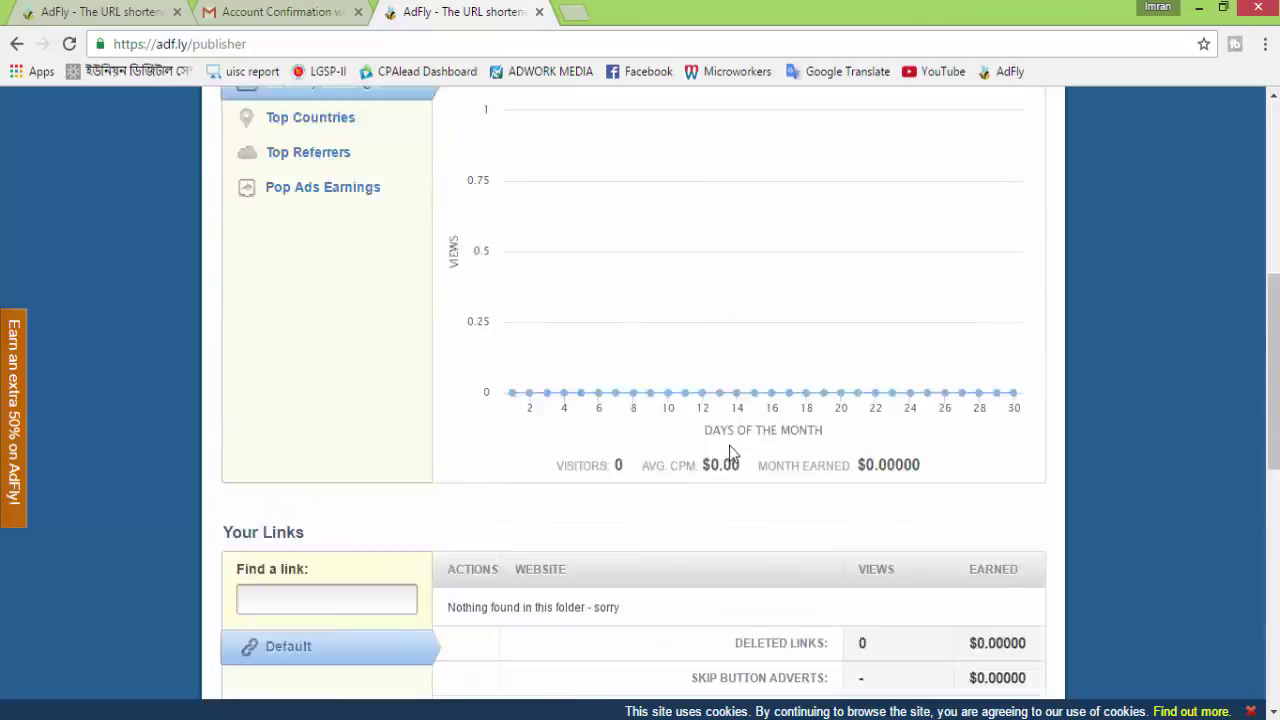
{"action": "scroll", "coordinate": [731, 450], "scroll_direction": "up", "scroll_amount": 5}
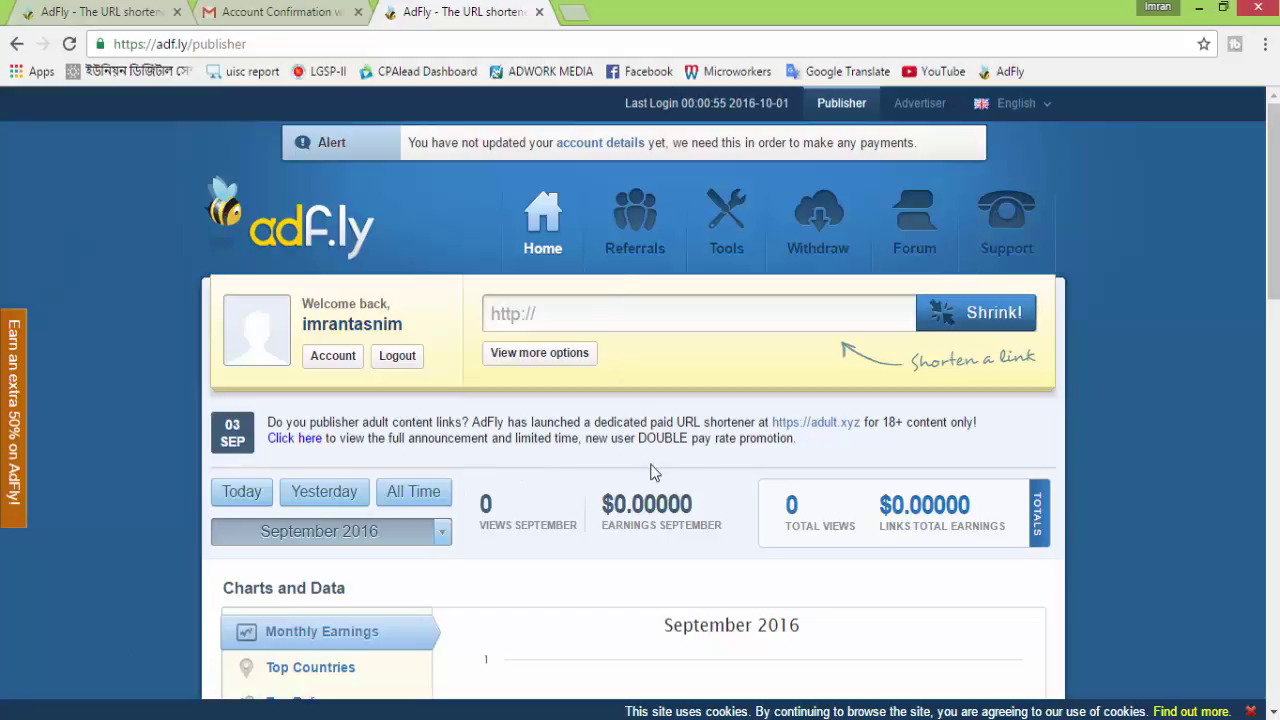
{"action": "scroll", "coordinate": [652, 464], "scroll_direction": "down", "scroll_amount": 1}
{"action": "scroll", "coordinate": [657, 464], "scroll_direction": "up", "scroll_amount": 1}
Load facebook.com in a new Chrome tab
{"action": "left_click", "coordinate": [277, 11]}
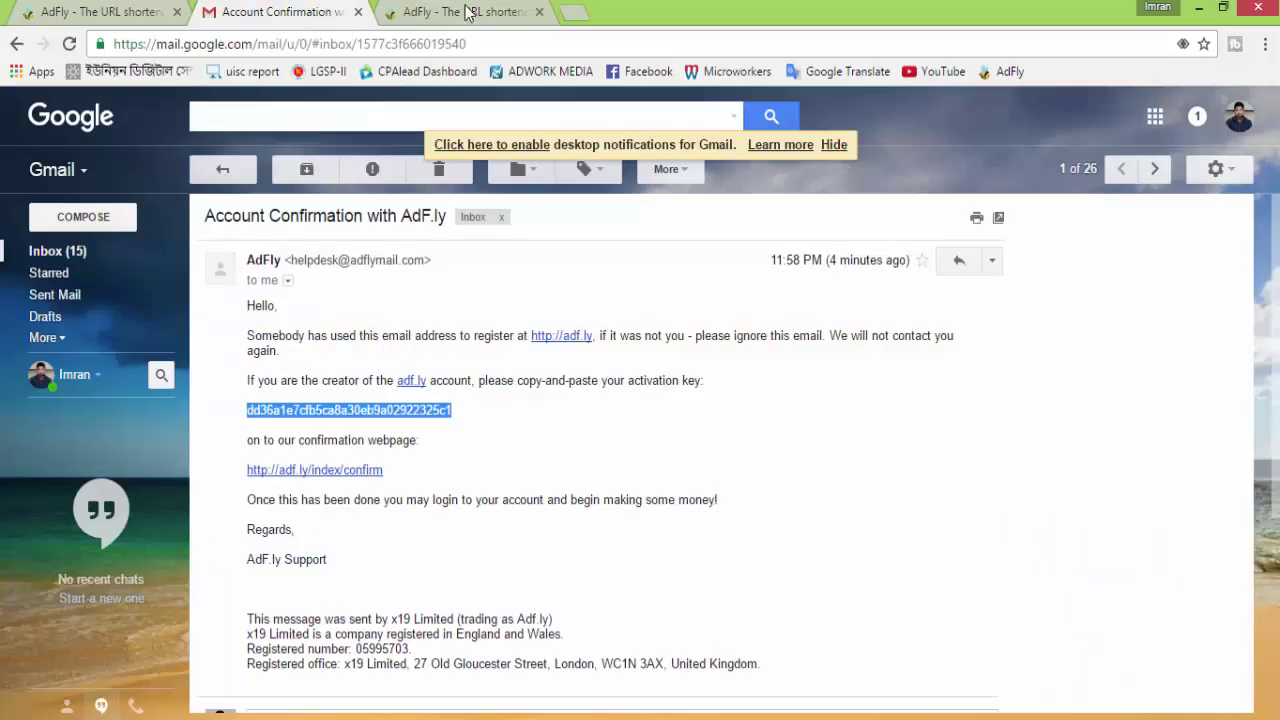
{"action": "left_click", "coordinate": [453, 12]}
{"action": "left_click", "coordinate": [572, 13]}
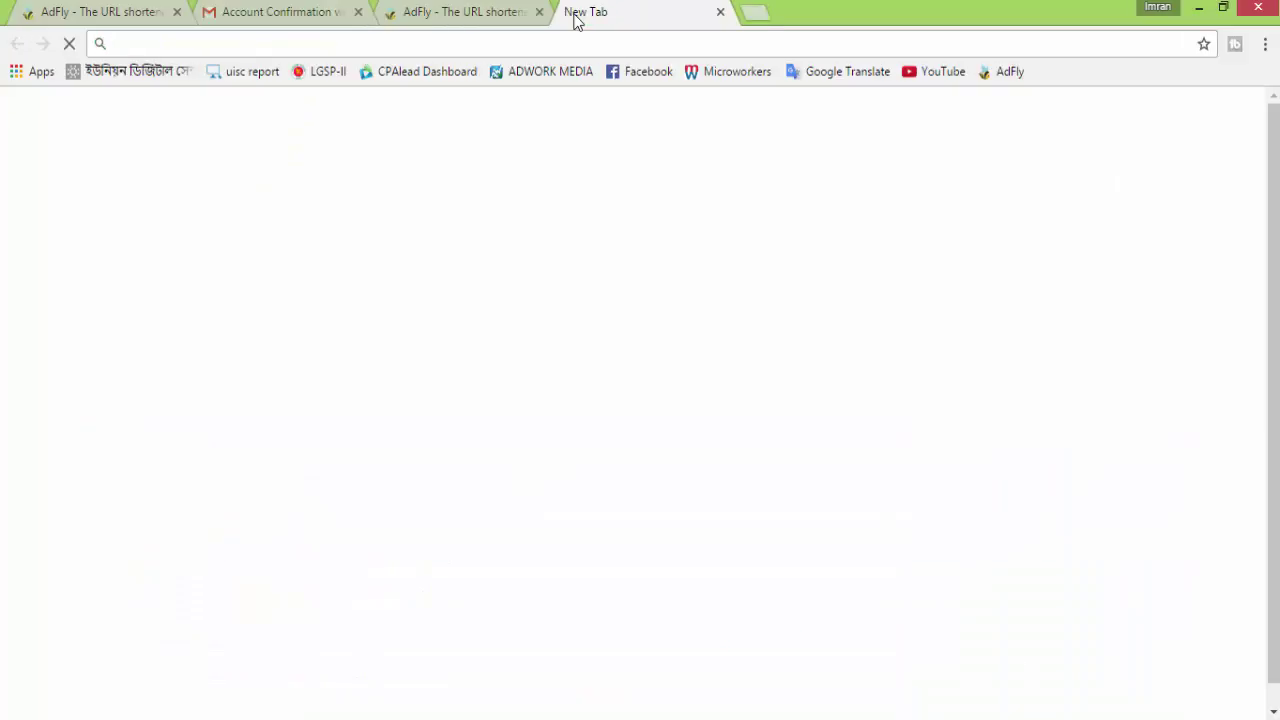
{"action": "left_click", "coordinate": [586, 389]}
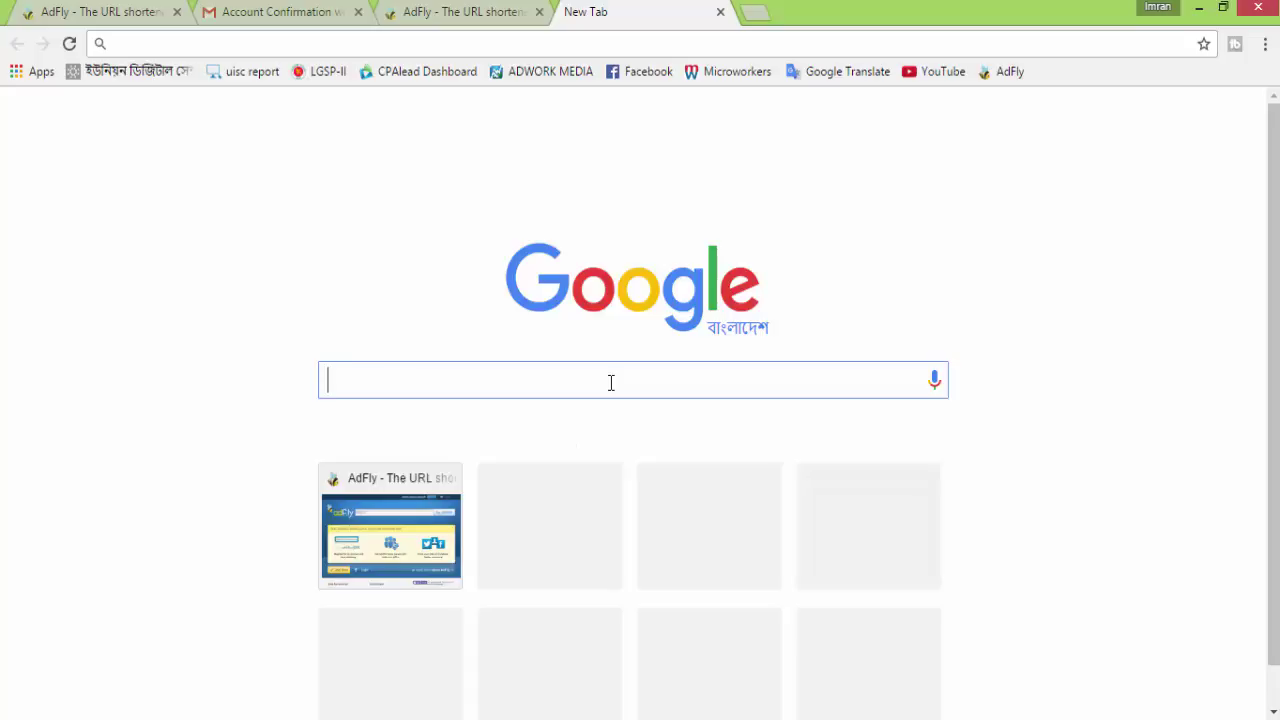
{"action": "type", "text": "w"}
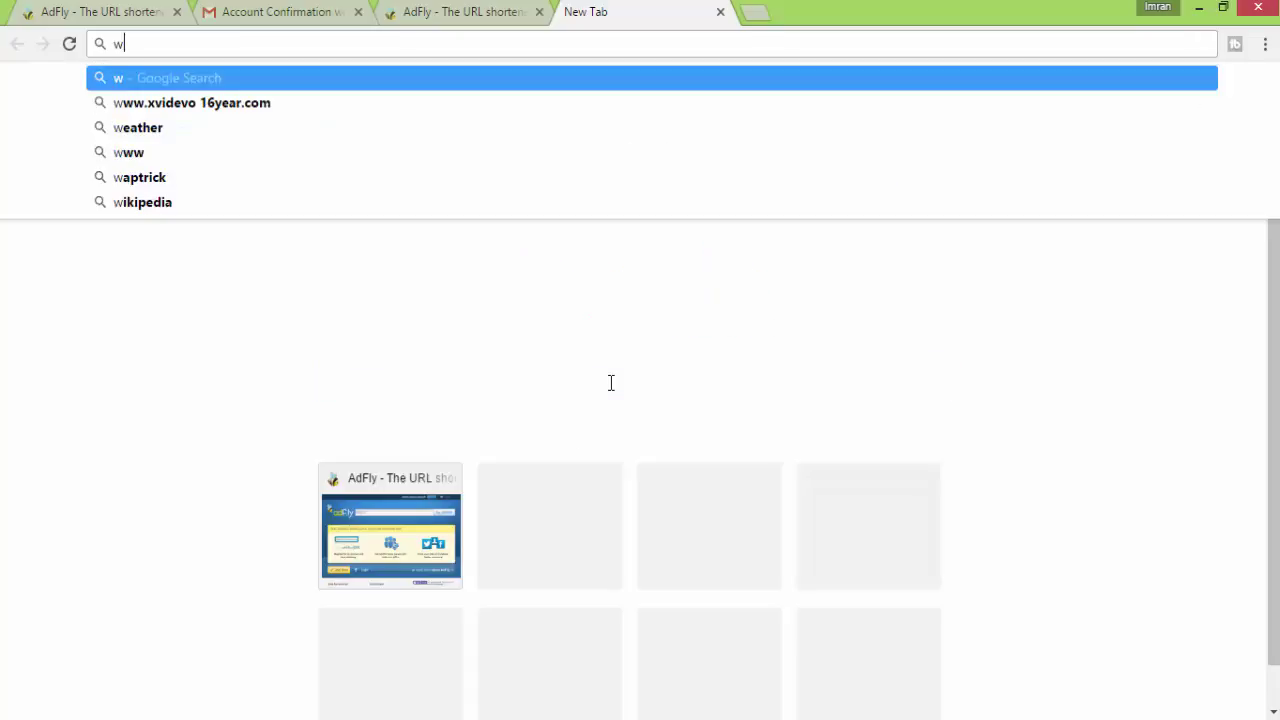
{"action": "key", "text": "BackSpace"}
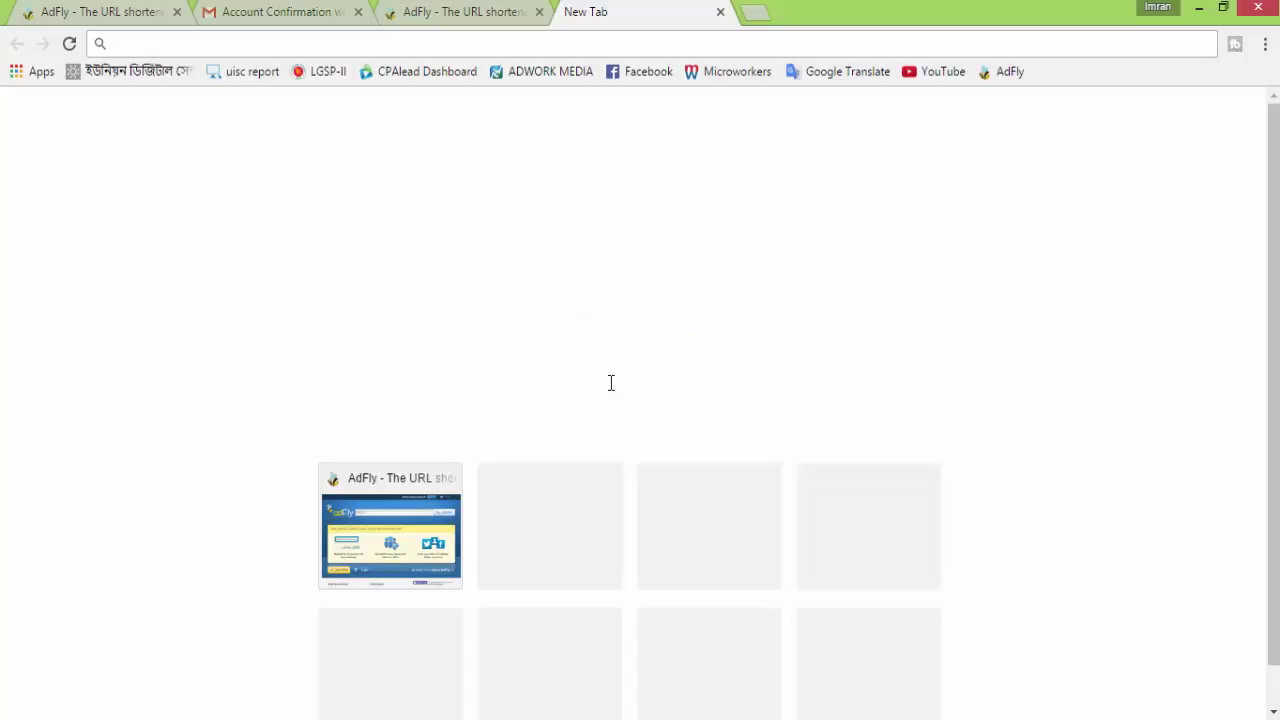
{"action": "type", "text": "faceb"}
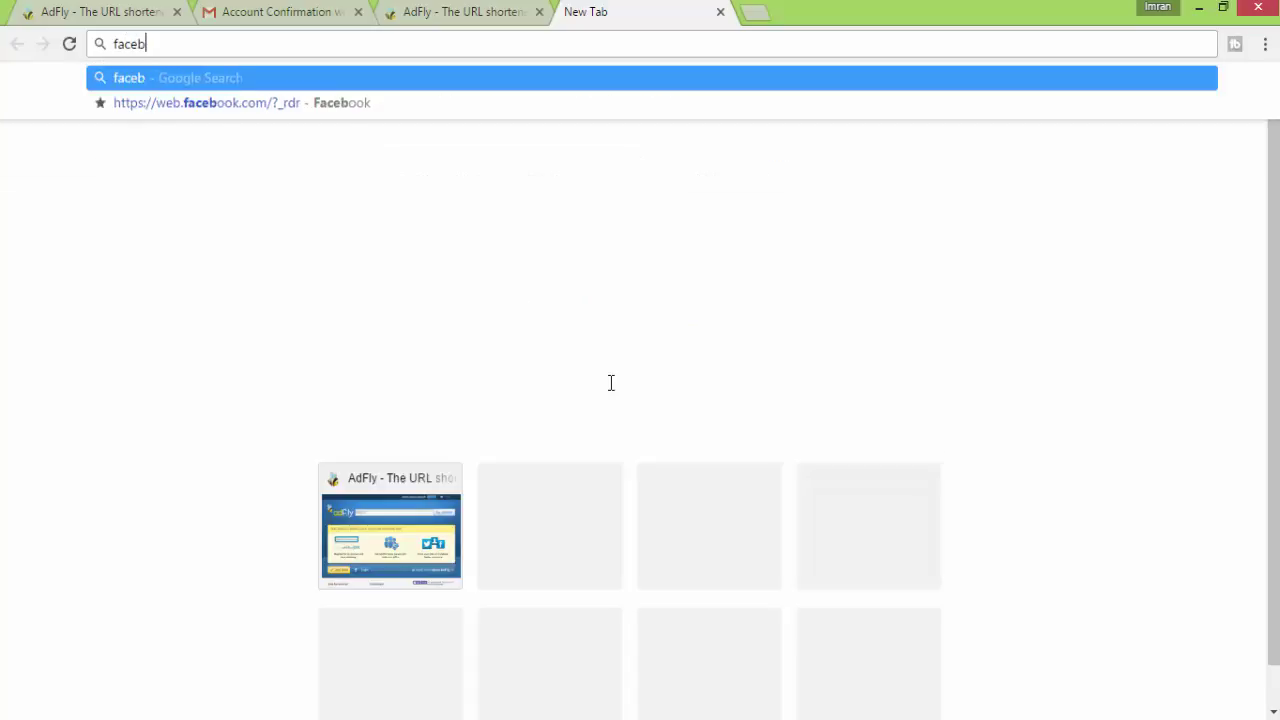
{"action": "type", "text": "ook"}
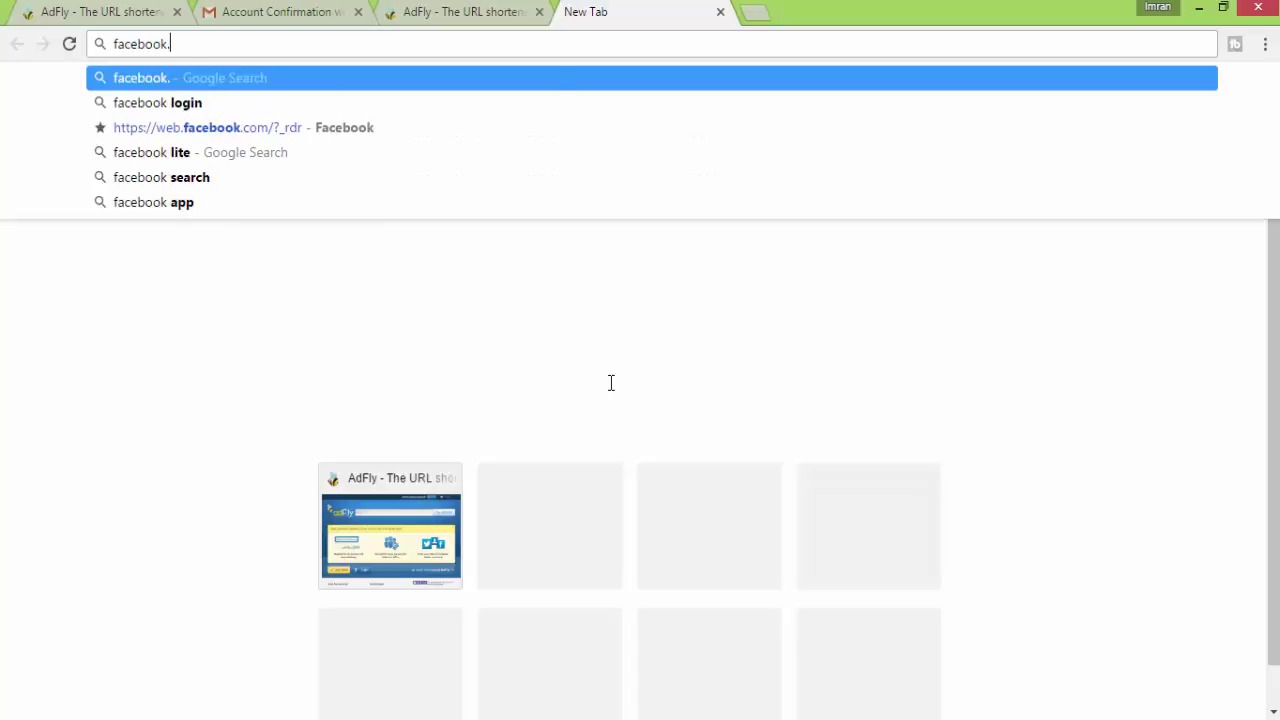
{"action": "type", "text": ".com"}
{"action": "key", "text": "Return"}
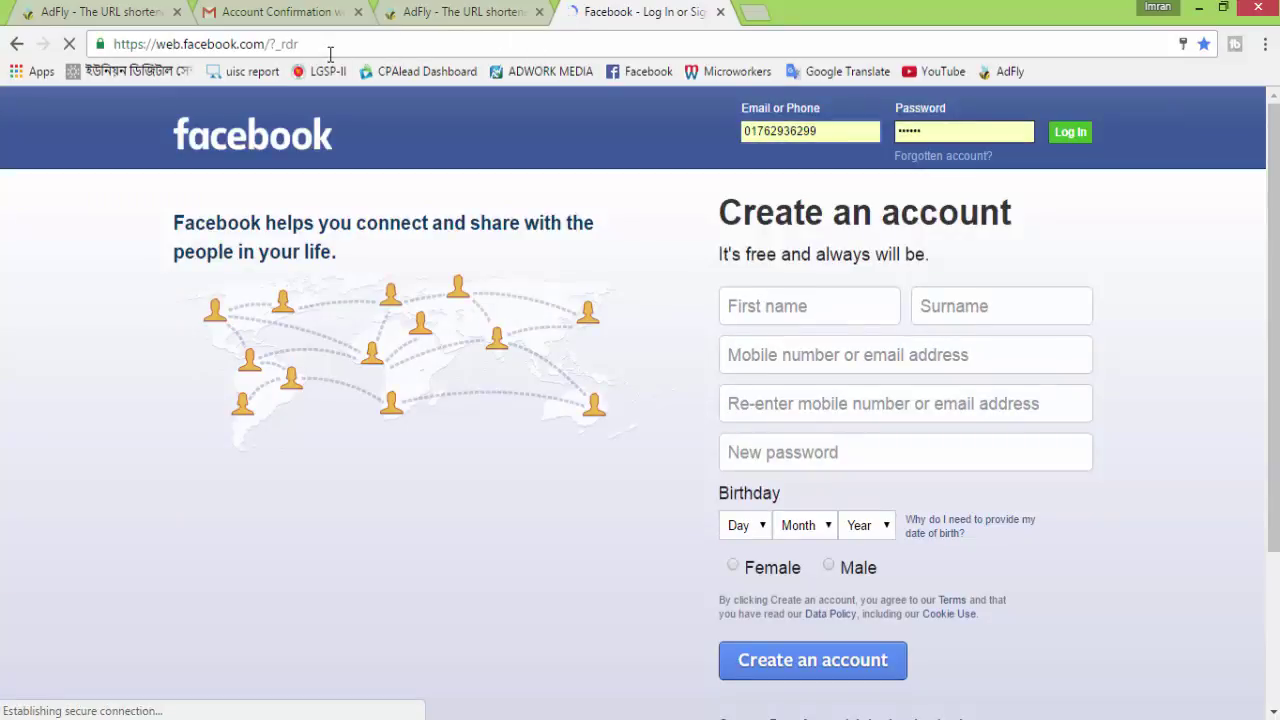
Copy the Facebook page address and switch back to the AdF.ly dashboard tab
{"action": "left_click", "coordinate": [329, 45]}
{"action": "right_click", "coordinate": [275, 47]}
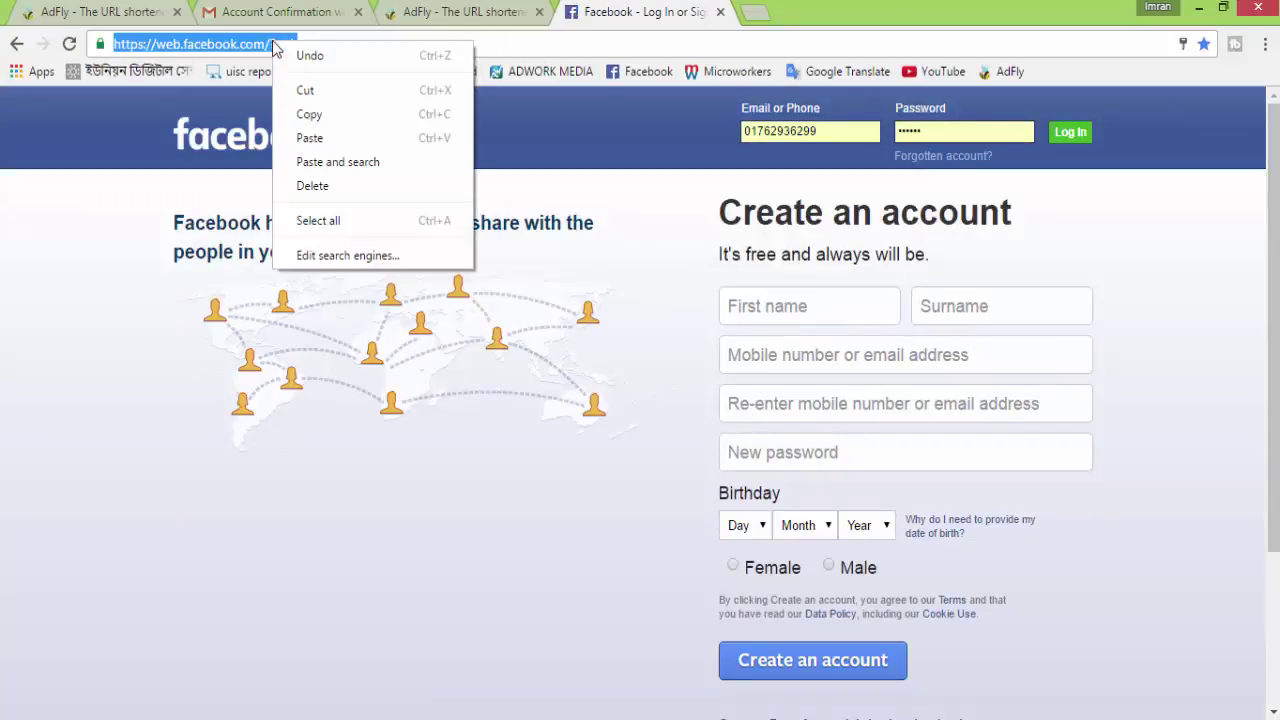
{"action": "left_click", "coordinate": [309, 116]}
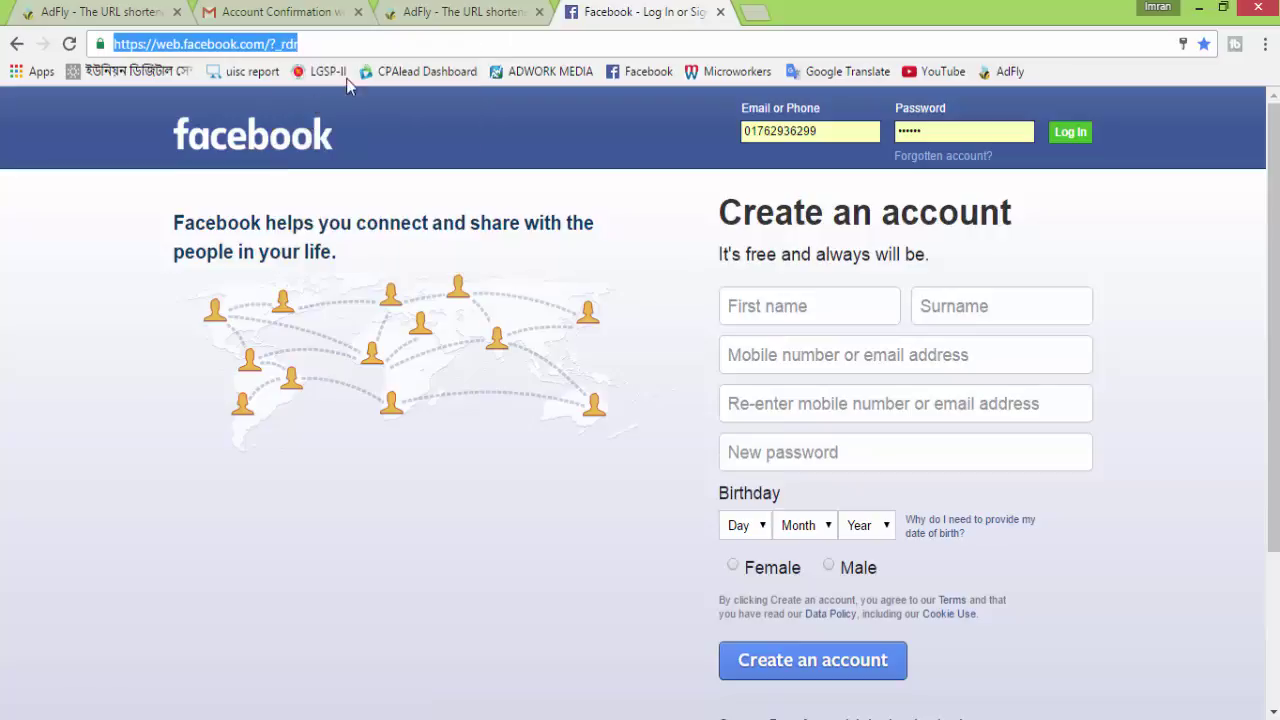
{"action": "left_click", "coordinate": [458, 11]}
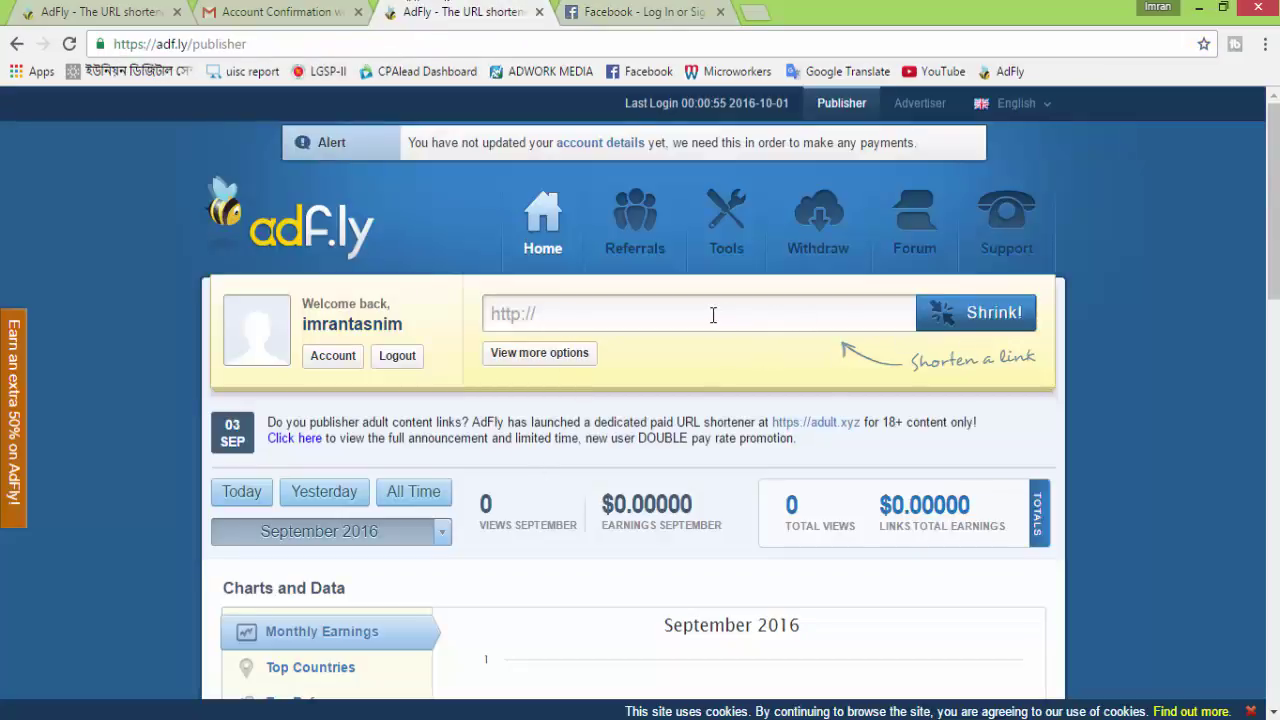
Paste the Facebook address into the shortener and give it the custom name Facebook
{"action": "right_click", "coordinate": [593, 320]}
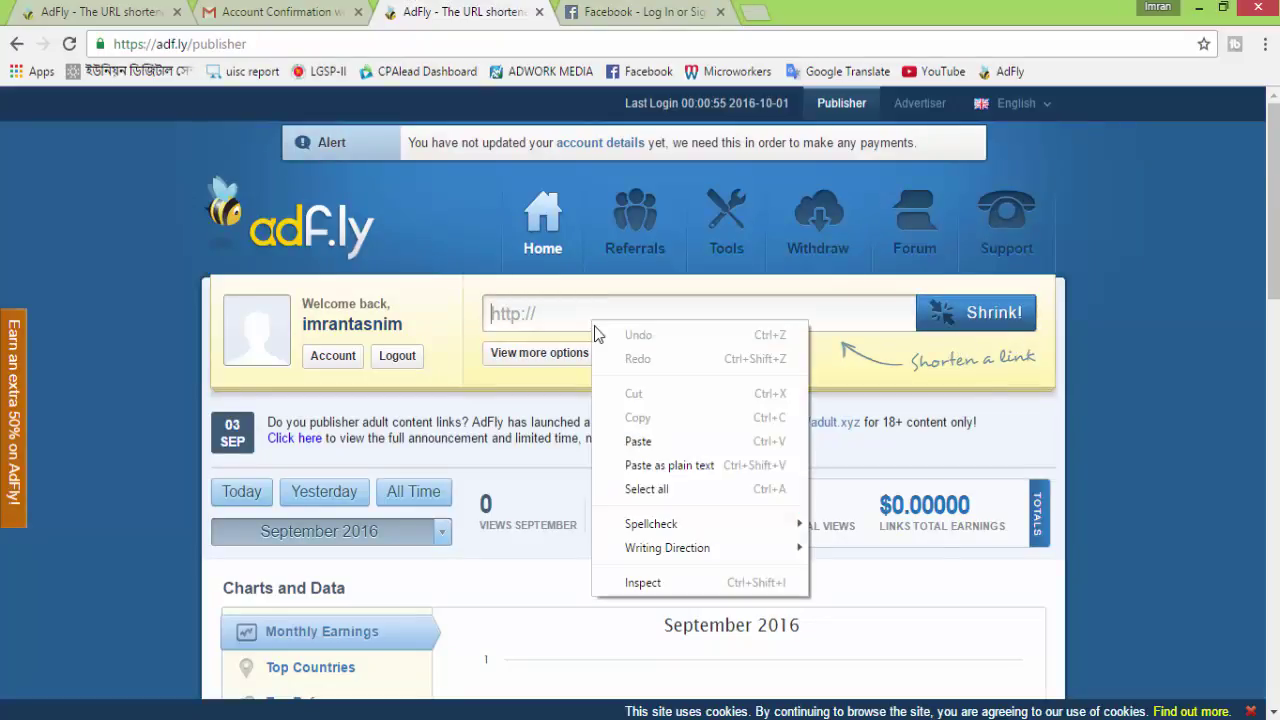
{"action": "left_click", "coordinate": [648, 441]}
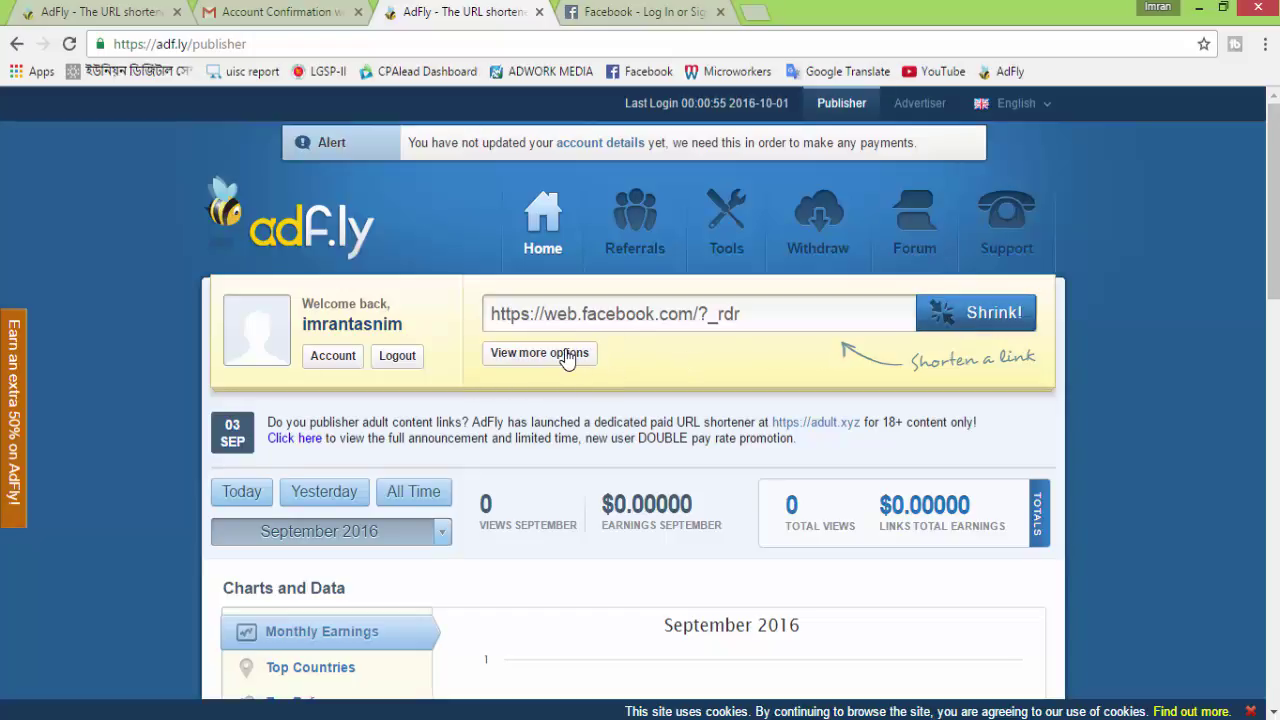
{"action": "left_click", "coordinate": [528, 356]}
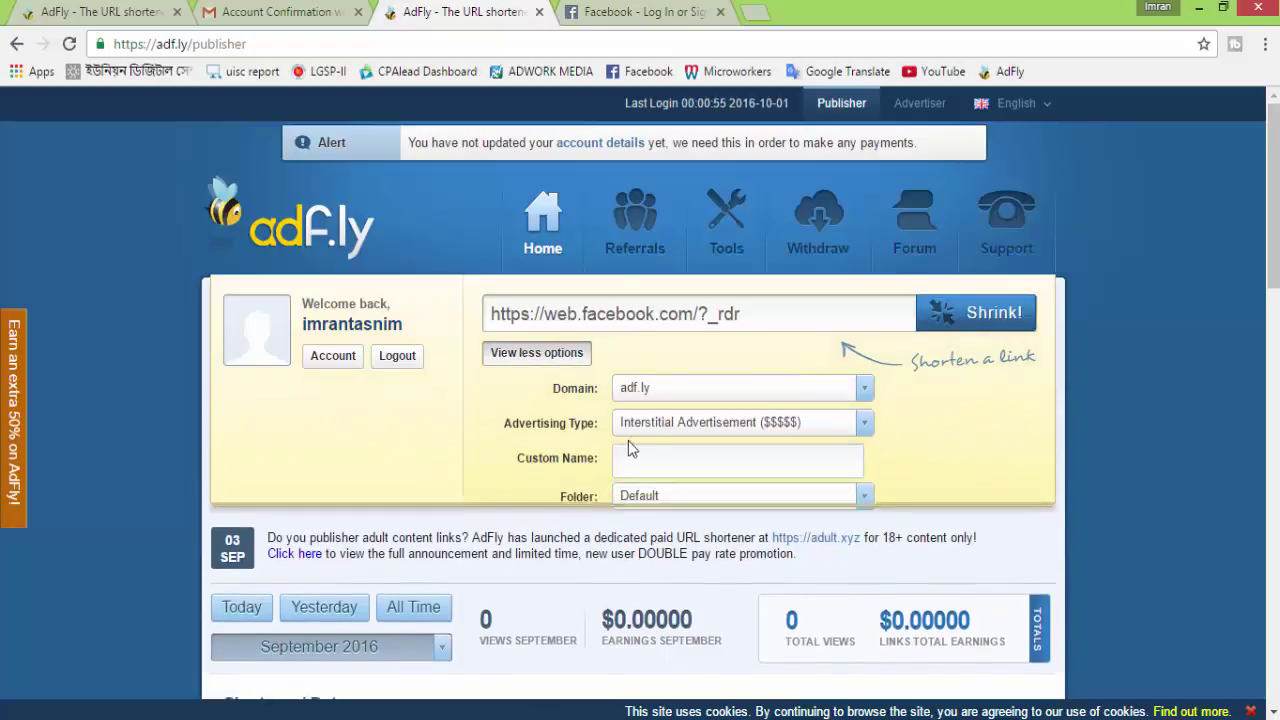
{"action": "left_click", "coordinate": [653, 457]}
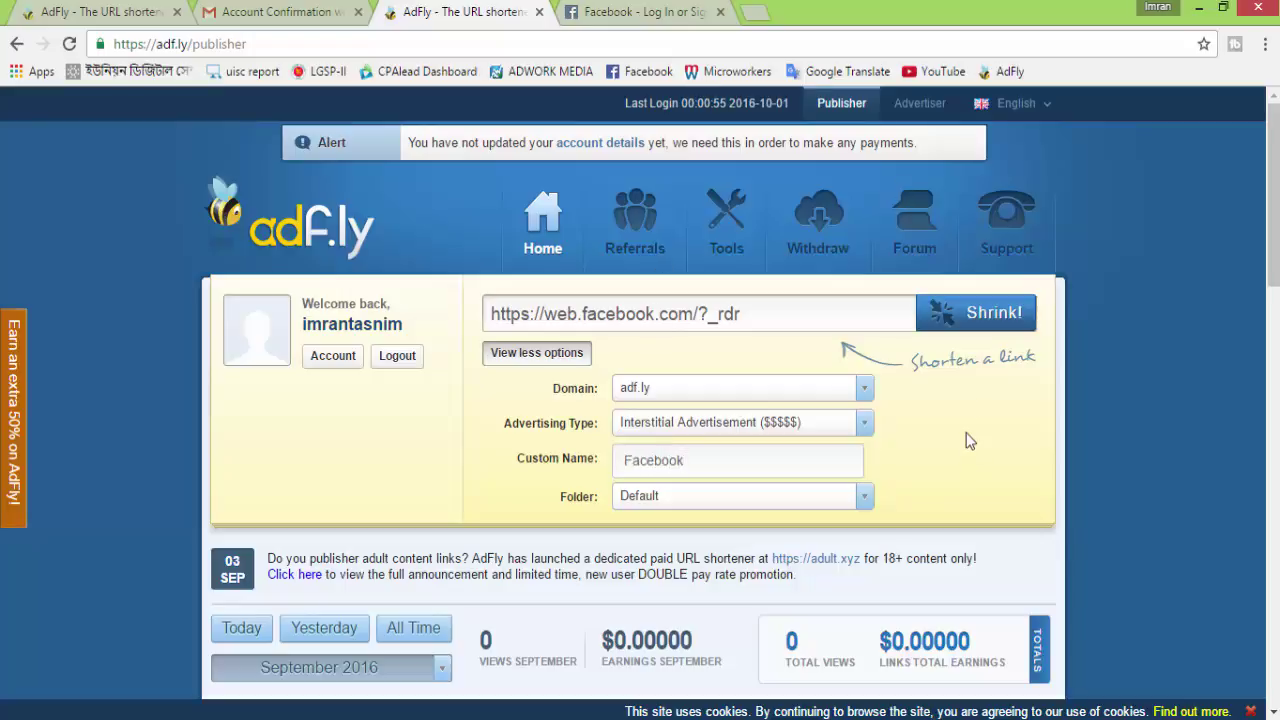
Shorten the Facebook link, copy the new adf.ly short link, and close the Facebook tab
{"action": "left_click", "coordinate": [996, 316]}
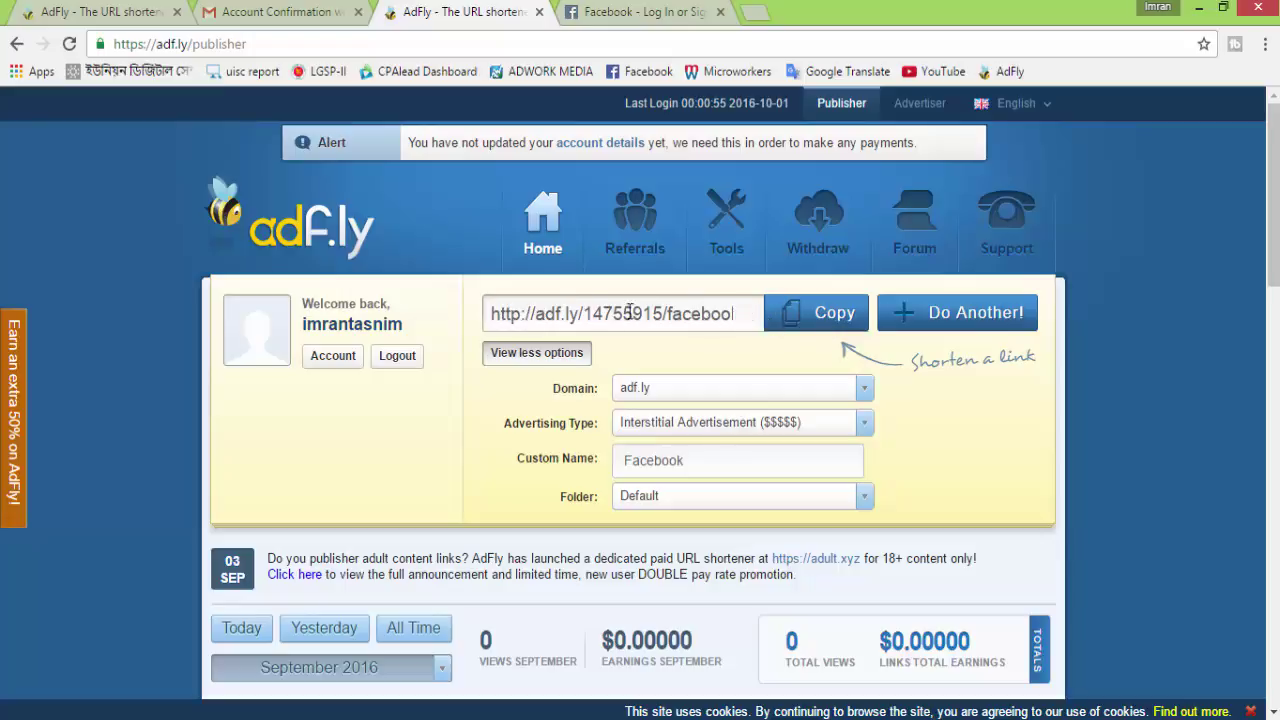
{"action": "left_click", "coordinate": [816, 314]}
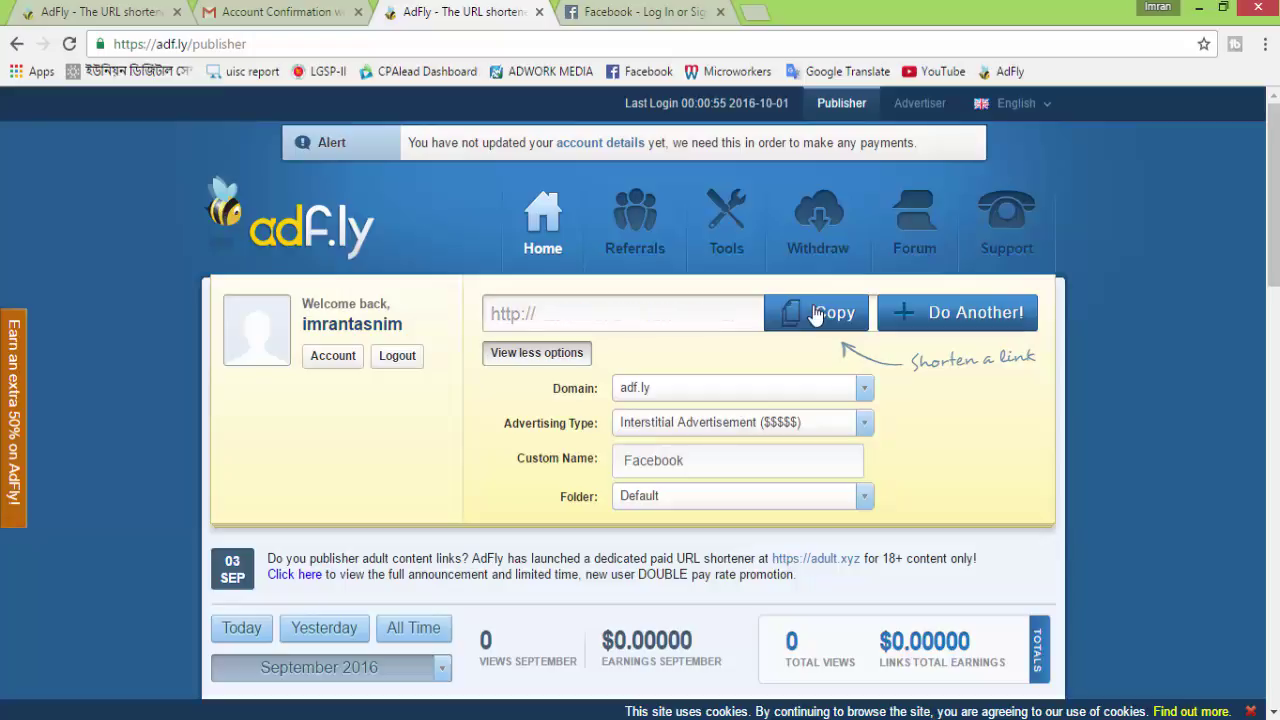
{"action": "scroll", "coordinate": [909, 343], "scroll_direction": "down", "scroll_amount": 2}
{"action": "scroll", "coordinate": [904, 416], "scroll_direction": "down", "scroll_amount": 2}
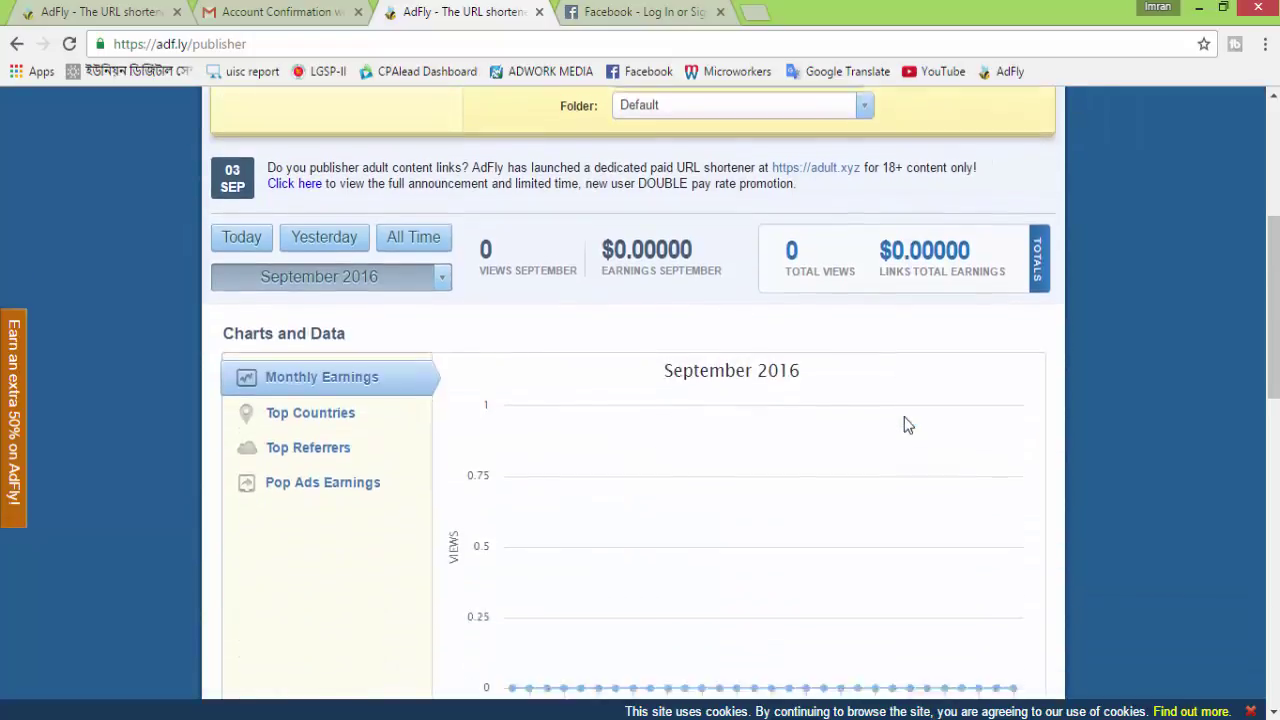
{"action": "scroll", "coordinate": [905, 423], "scroll_direction": "up", "scroll_amount": 3}
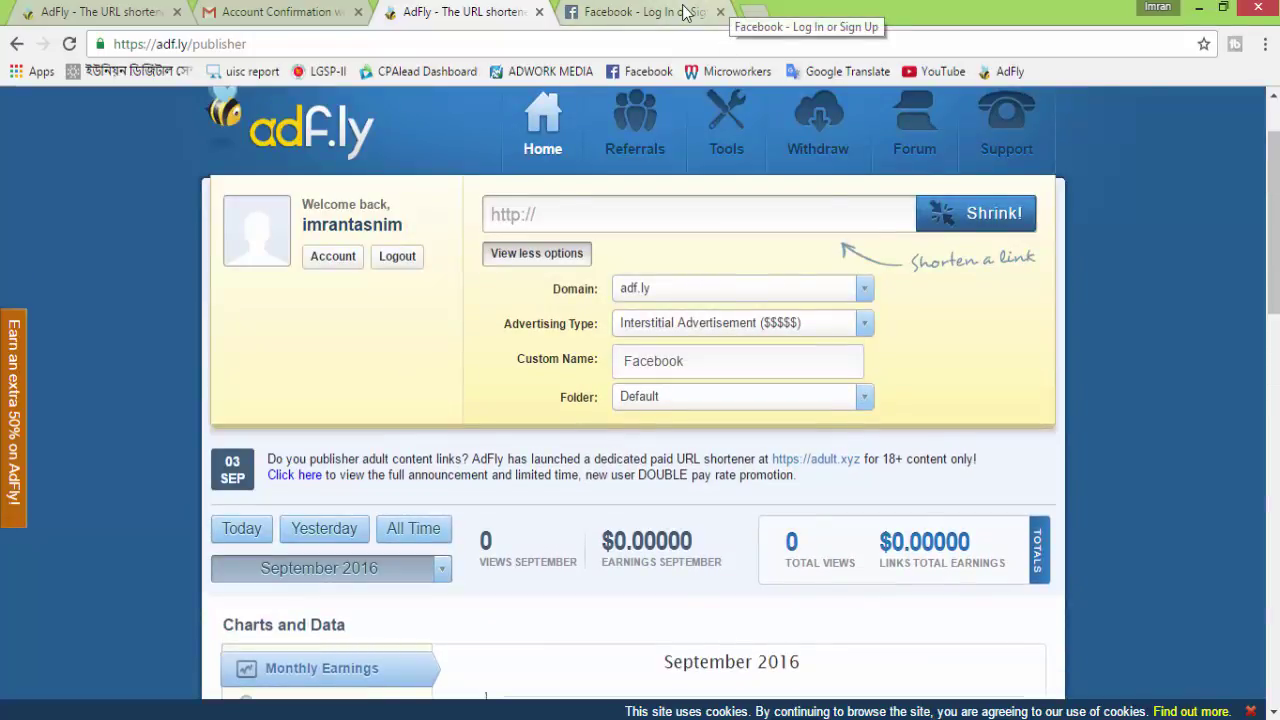
{"action": "left_click", "coordinate": [706, 10]}
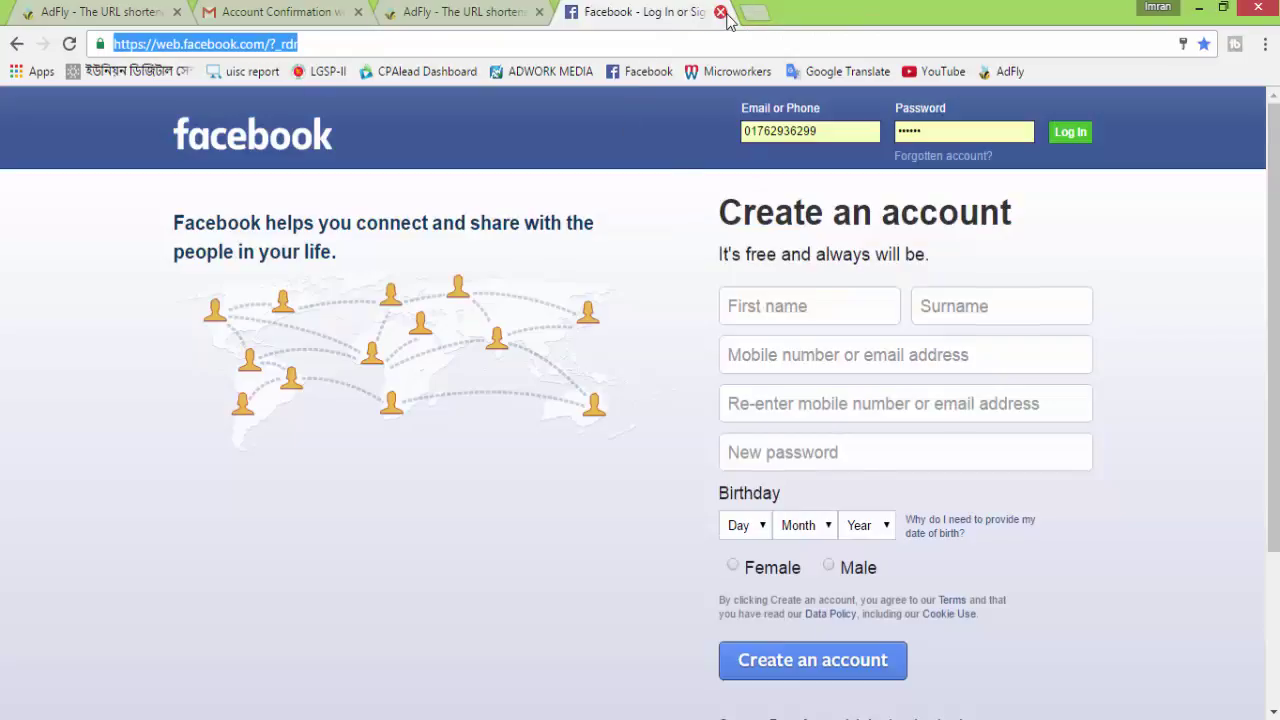
{"action": "left_click", "coordinate": [720, 12]}
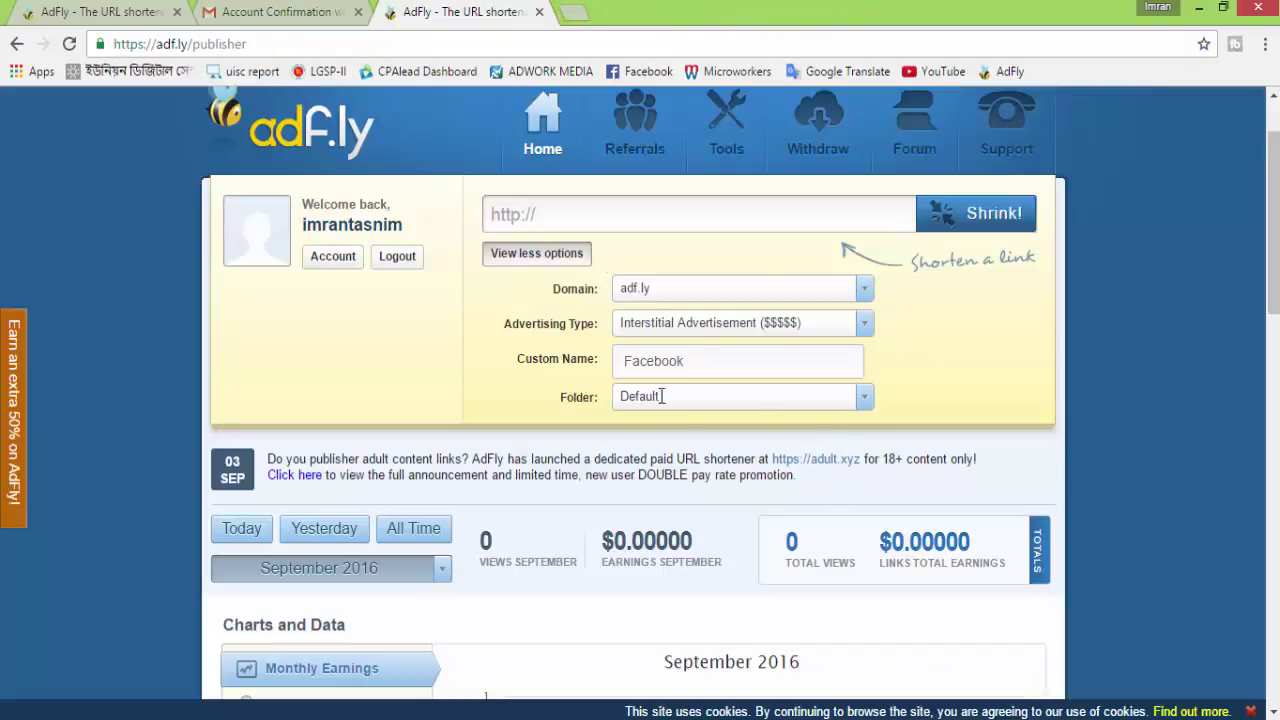
{"action": "scroll", "coordinate": [823, 503], "scroll_direction": "up", "scroll_amount": 1}
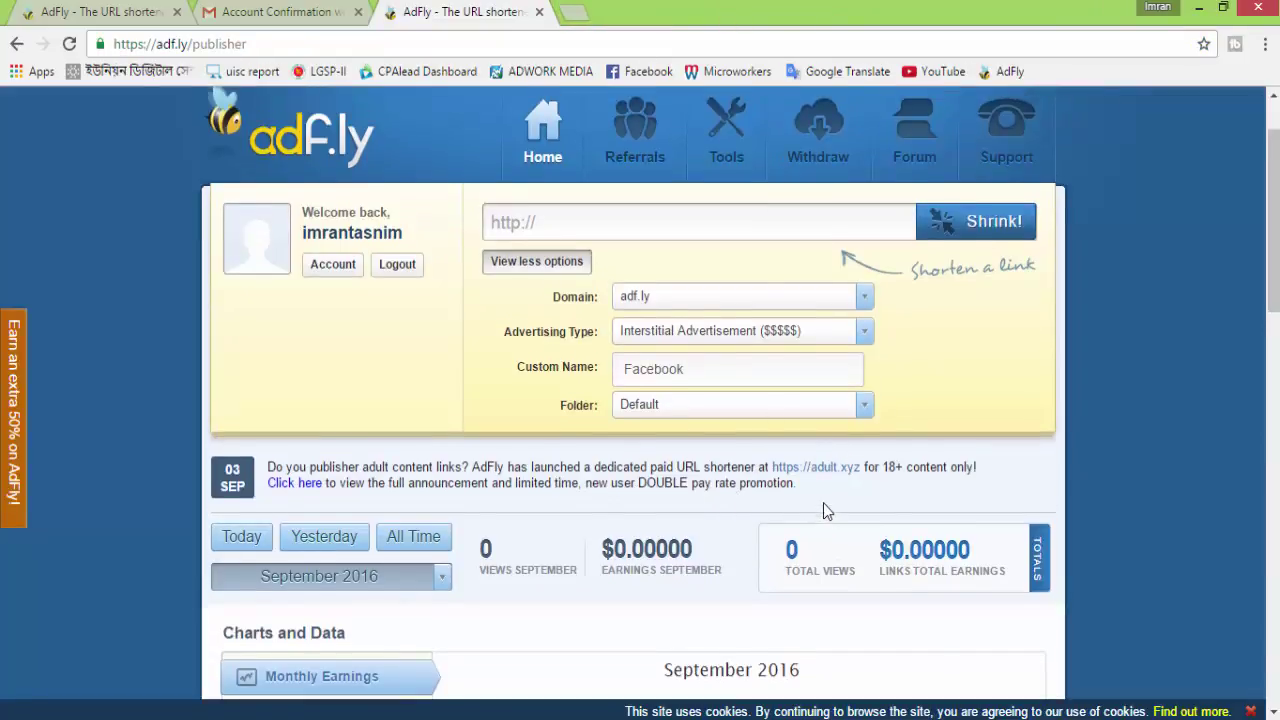
Open the copied adf.ly short link in a new tab and skip its ad to reach Facebook
{"action": "left_click", "coordinate": [572, 13]}
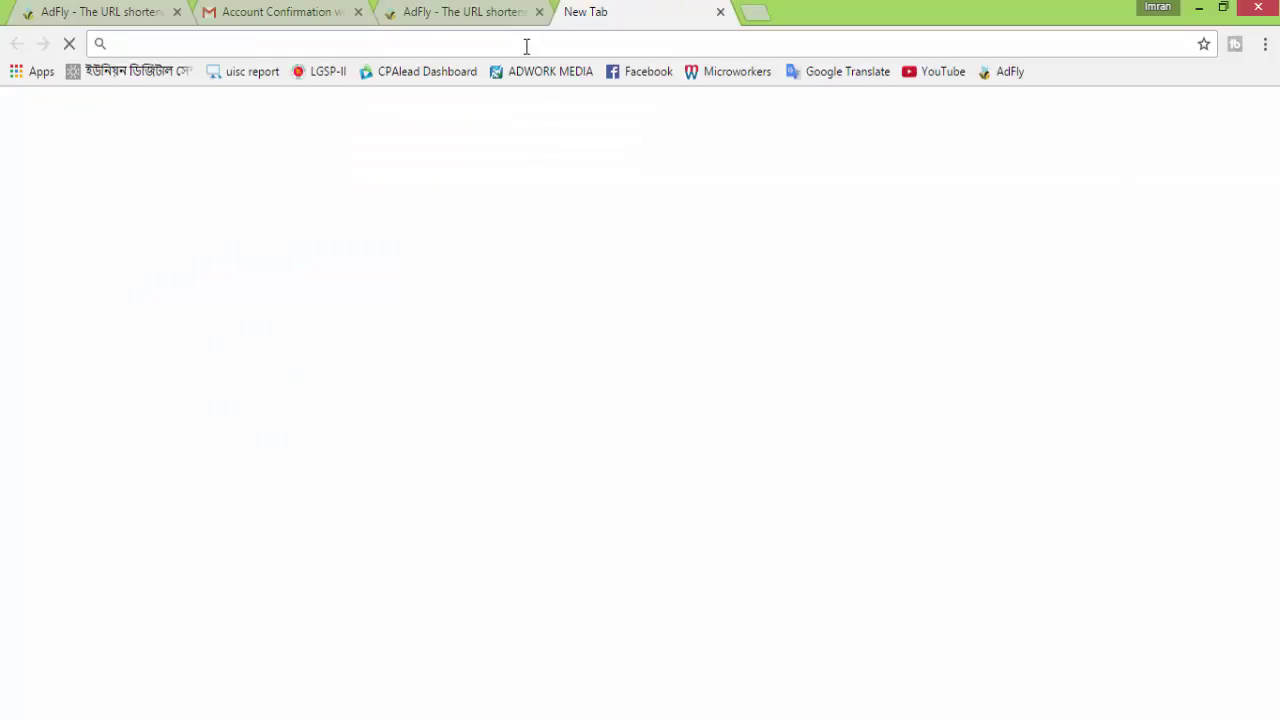
{"action": "key", "text": "ctrl+v"}
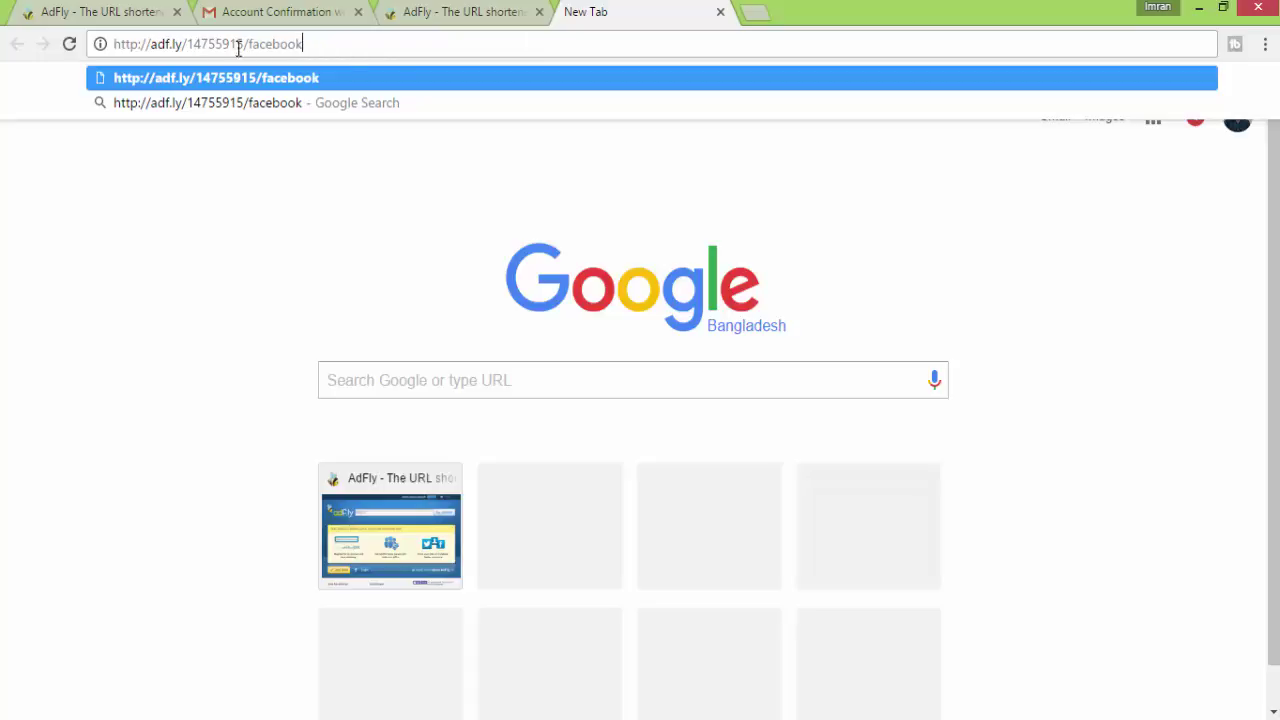
{"action": "left_click", "coordinate": [430, 72]}
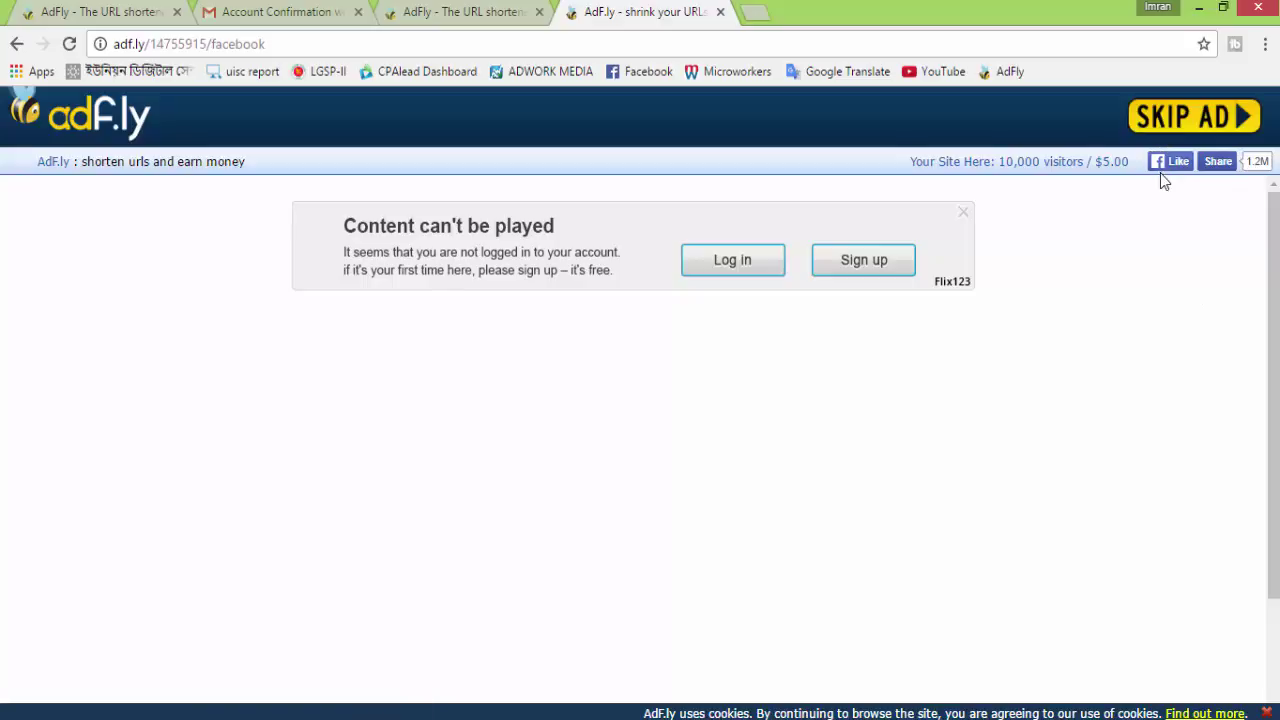
{"action": "left_click", "coordinate": [1183, 118]}
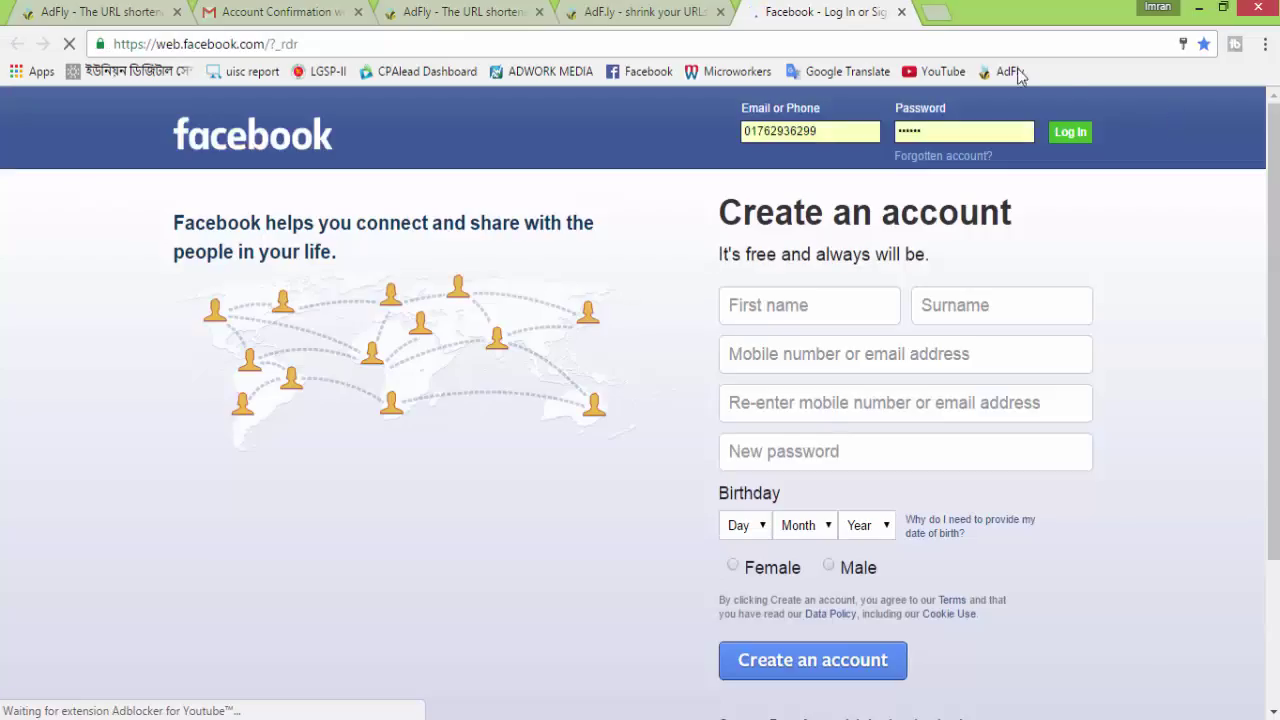
Compare the ad page and the Facebook page, then close the ad tab
{"action": "scroll", "coordinate": [811, 288], "scroll_direction": "down", "scroll_amount": 2}
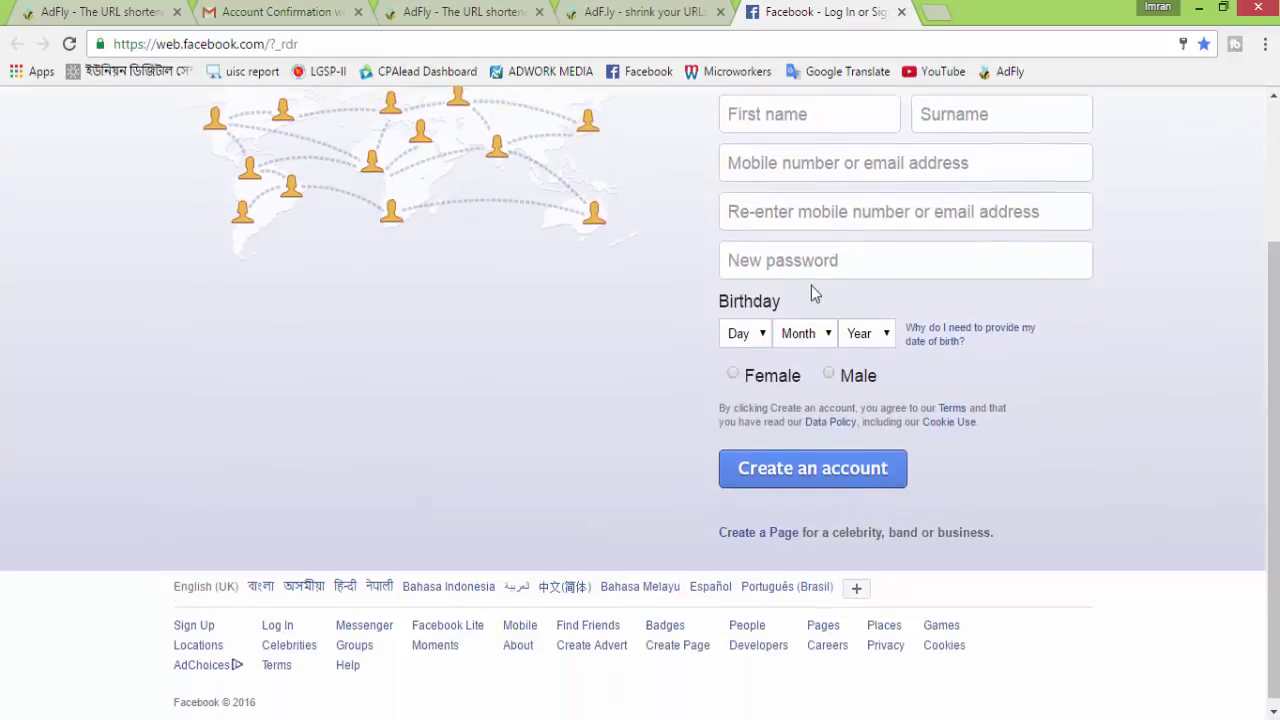
{"action": "scroll", "coordinate": [811, 288], "scroll_direction": "up", "scroll_amount": 2}
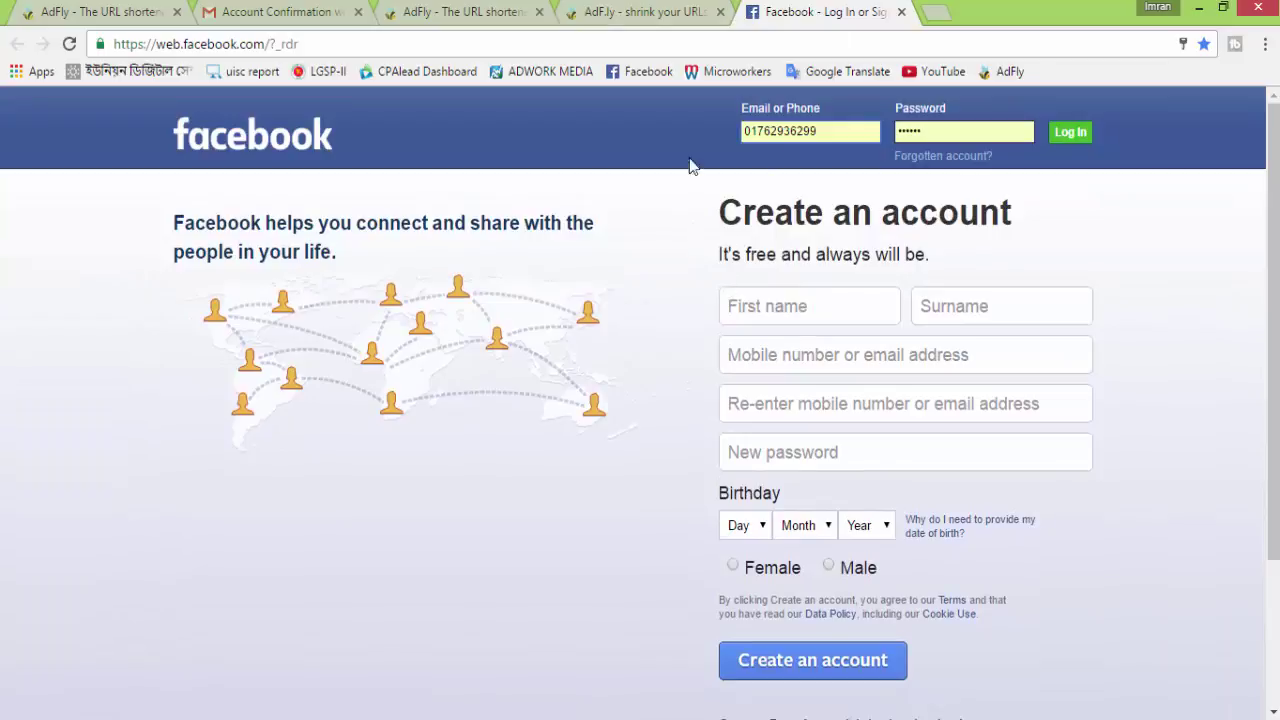
{"action": "left_click", "coordinate": [650, 12]}
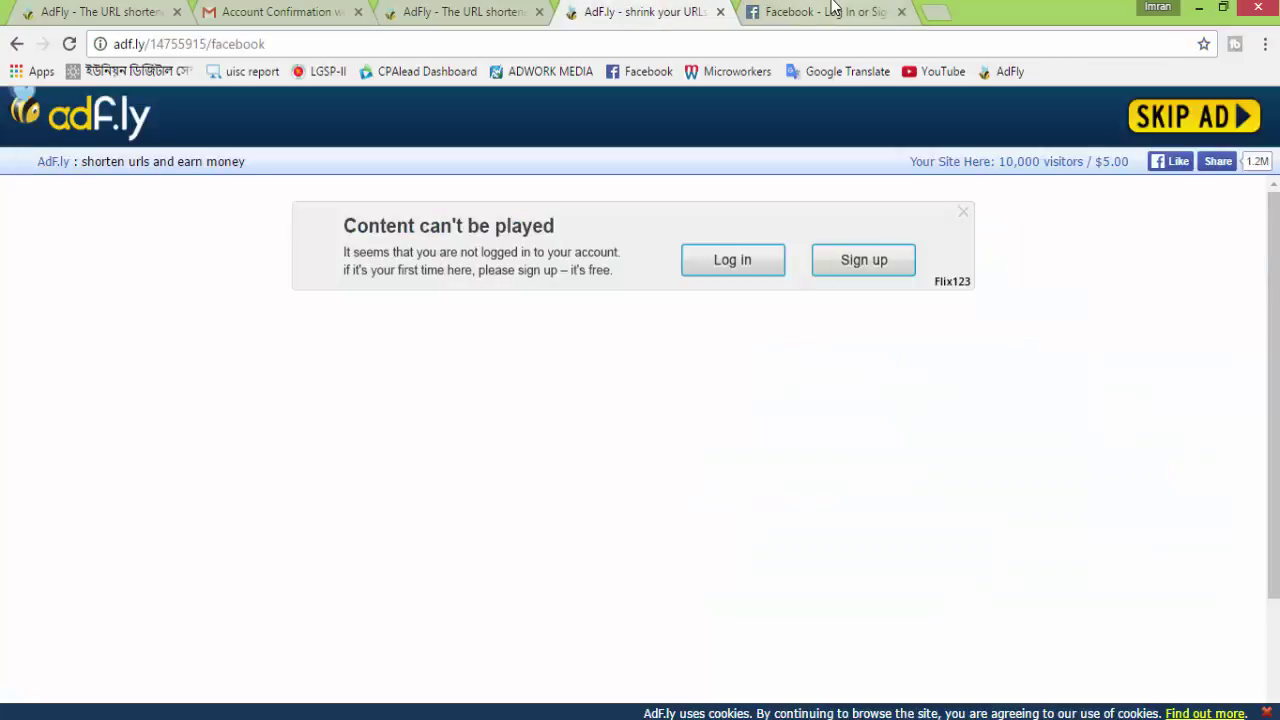
{"action": "left_click", "coordinate": [833, 8]}
{"action": "scroll", "coordinate": [722, 385], "scroll_direction": "down", "scroll_amount": 2}
{"action": "scroll", "coordinate": [722, 385], "scroll_direction": "up", "scroll_amount": 2}
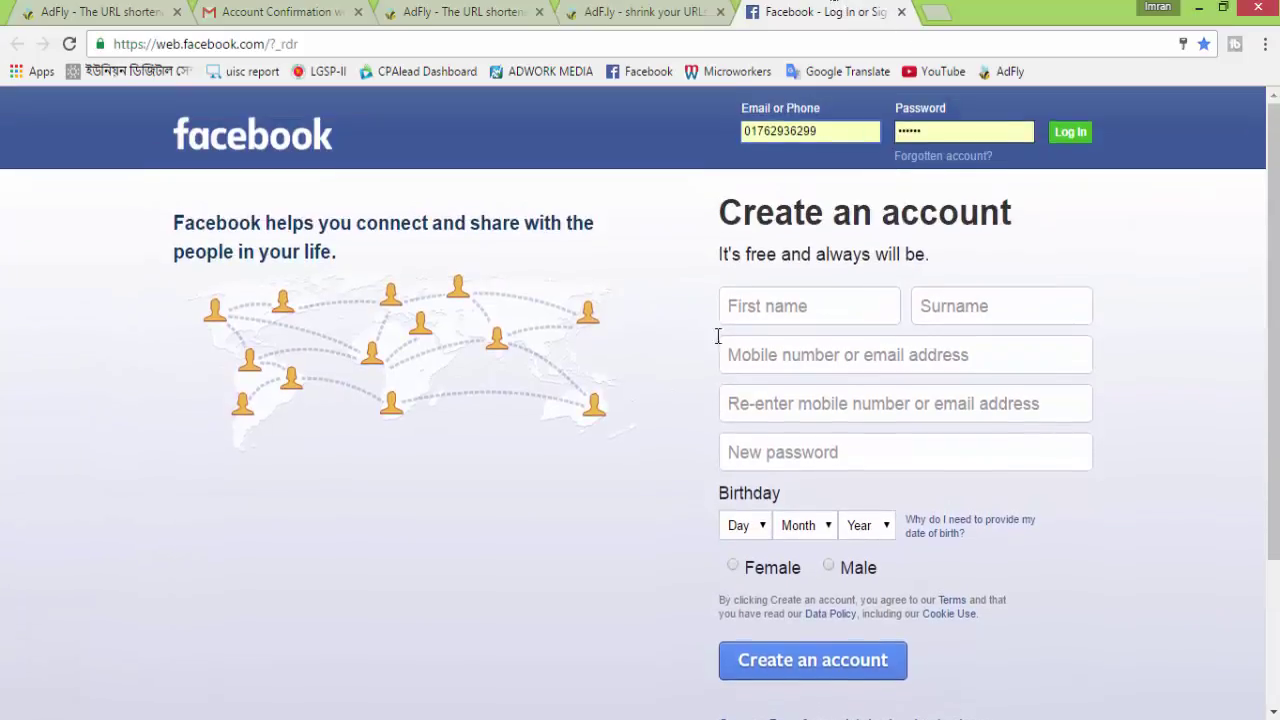
{"action": "left_click", "coordinate": [610, 12]}
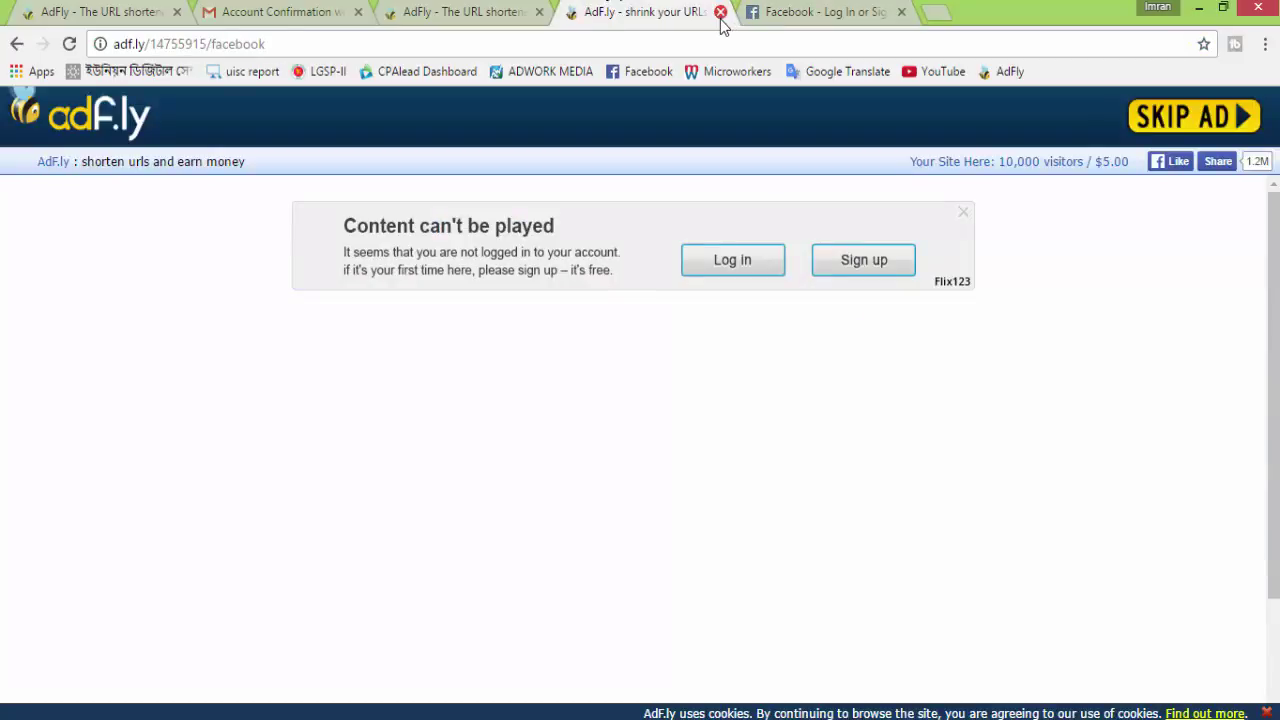
{"action": "left_click", "coordinate": [720, 13]}
Close the Facebook tab and locate the new short link in Your Links with 0 views
{"action": "left_click", "coordinate": [720, 13]}
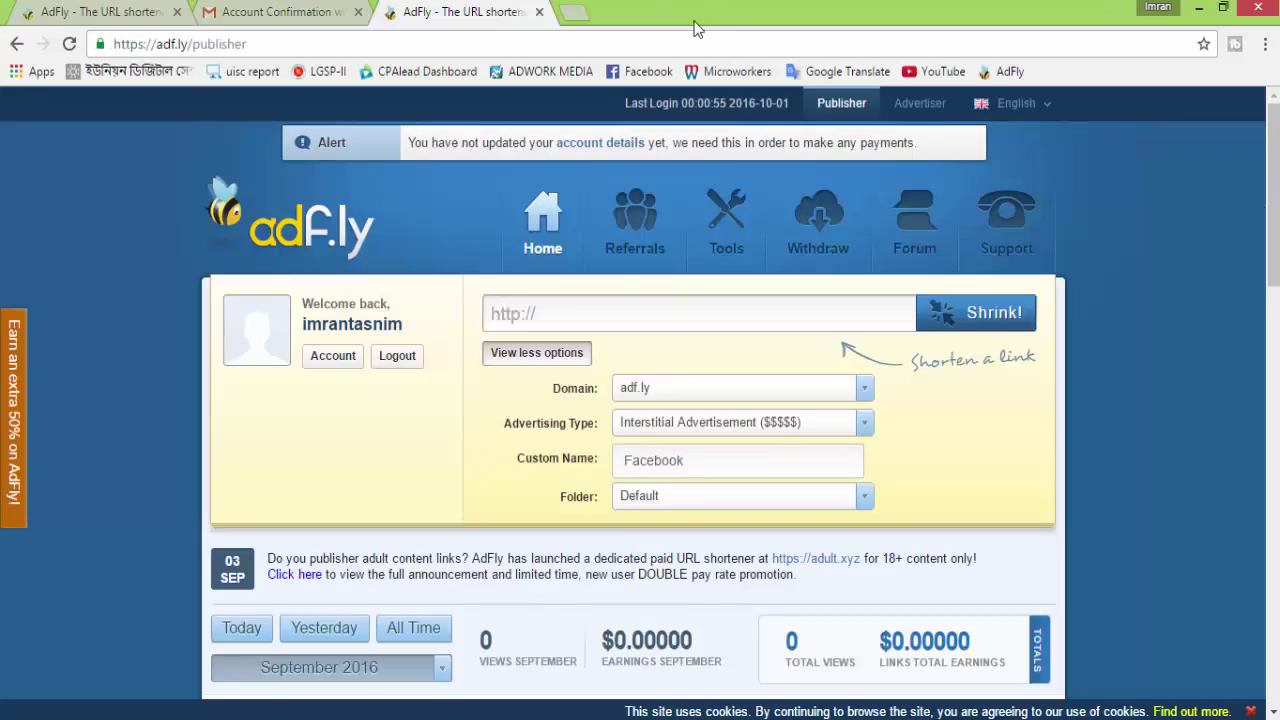
{"action": "scroll", "coordinate": [706, 567], "scroll_direction": "down", "scroll_amount": 8}
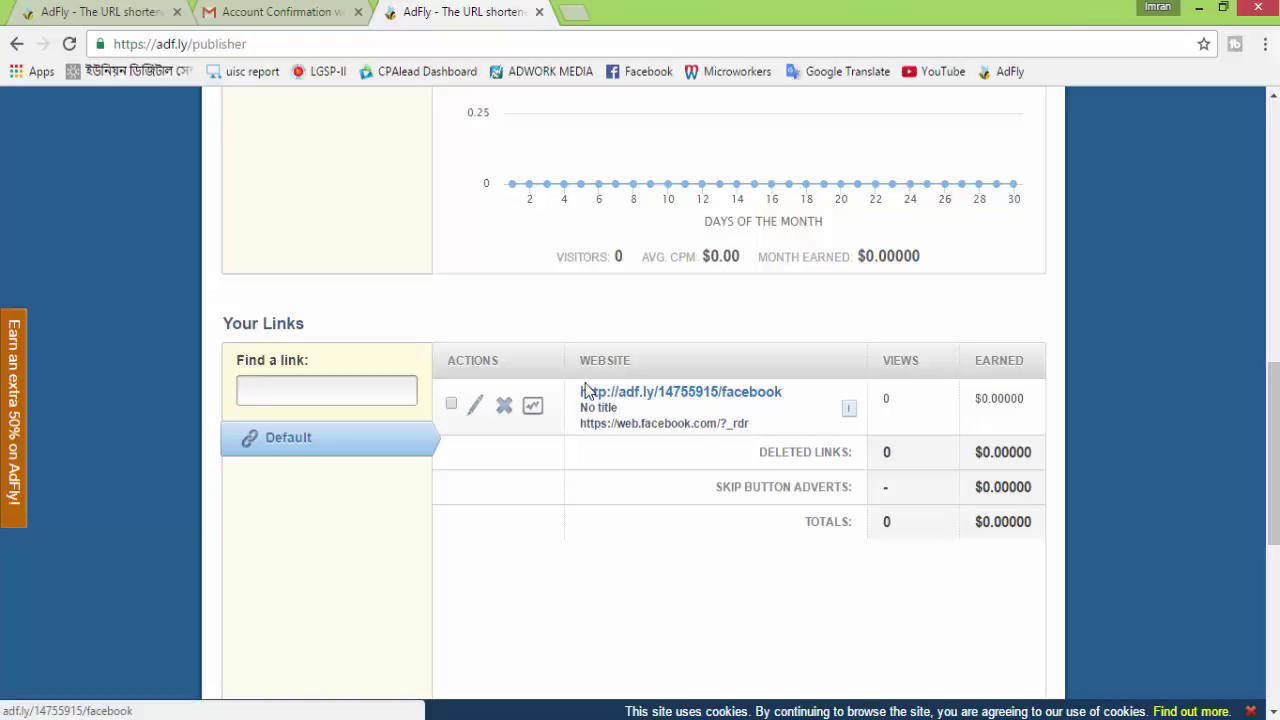
{"action": "left_click_drag", "start_coordinate": [593, 392], "coordinate": [782, 392]}
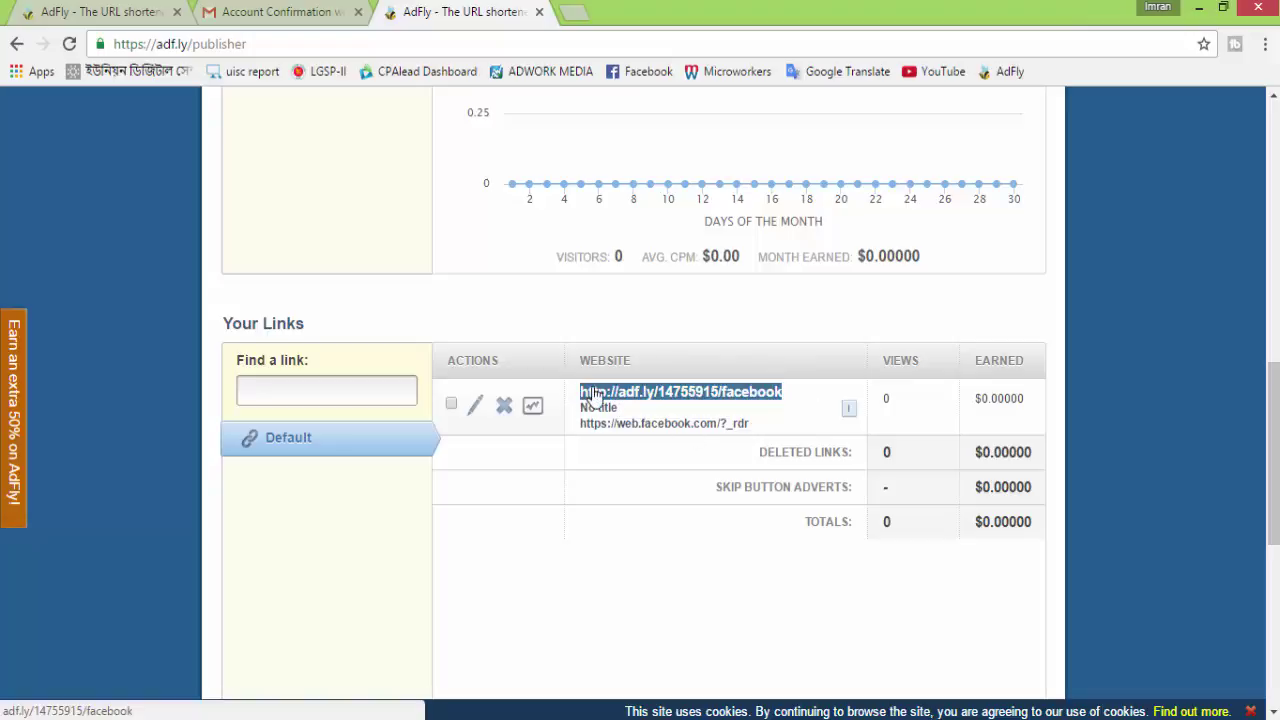
{"action": "right_click", "coordinate": [598, 393]}
{"action": "left_click", "coordinate": [536, 560]}
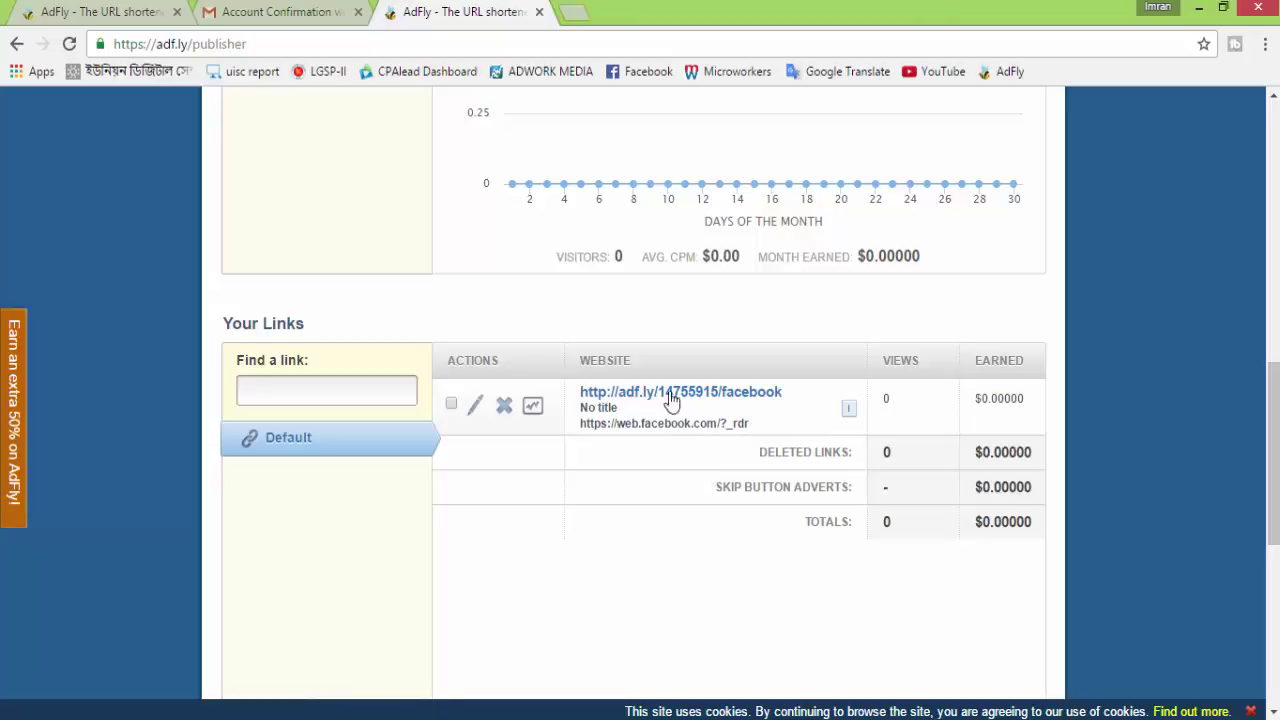
Review the dashboard's zero views and $0.00000 earnings, then go to the Withdraw page
{"action": "scroll", "coordinate": [680, 405], "scroll_direction": "up", "scroll_amount": 6}
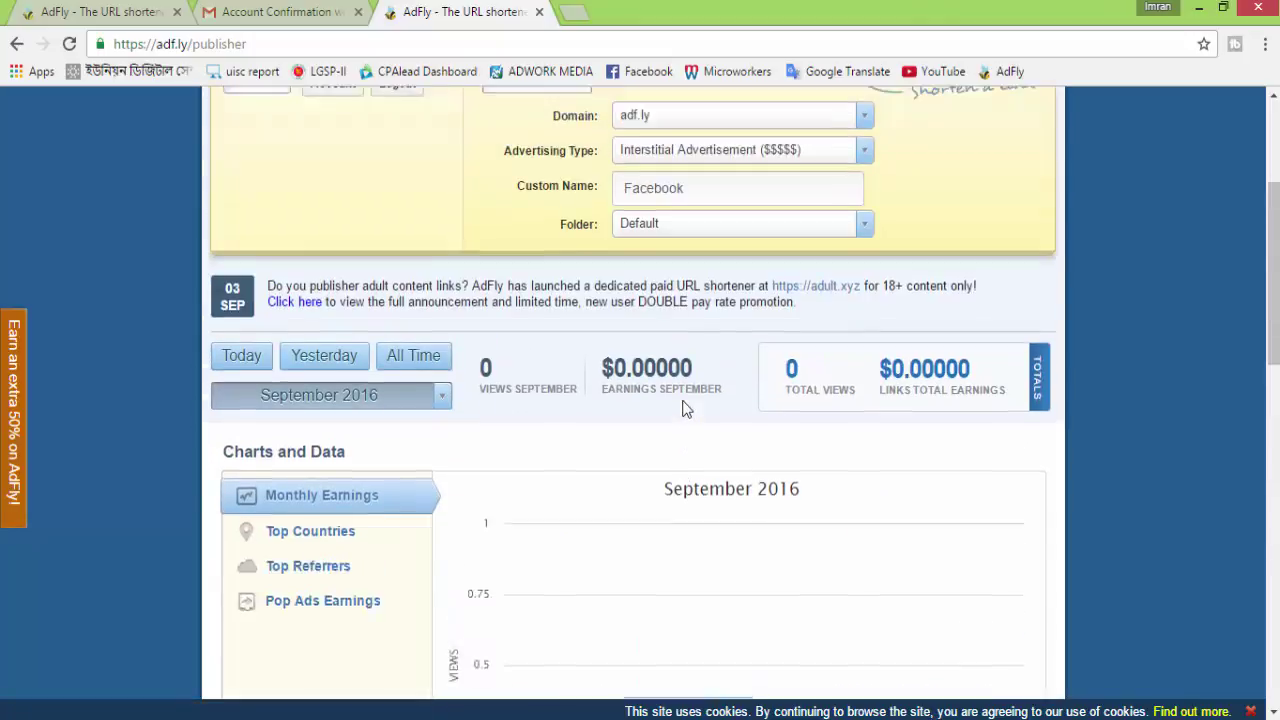
{"action": "scroll", "coordinate": [686, 409], "scroll_direction": "up", "scroll_amount": 1}
{"action": "scroll", "coordinate": [840, 375], "scroll_direction": "up", "scroll_amount": 2}
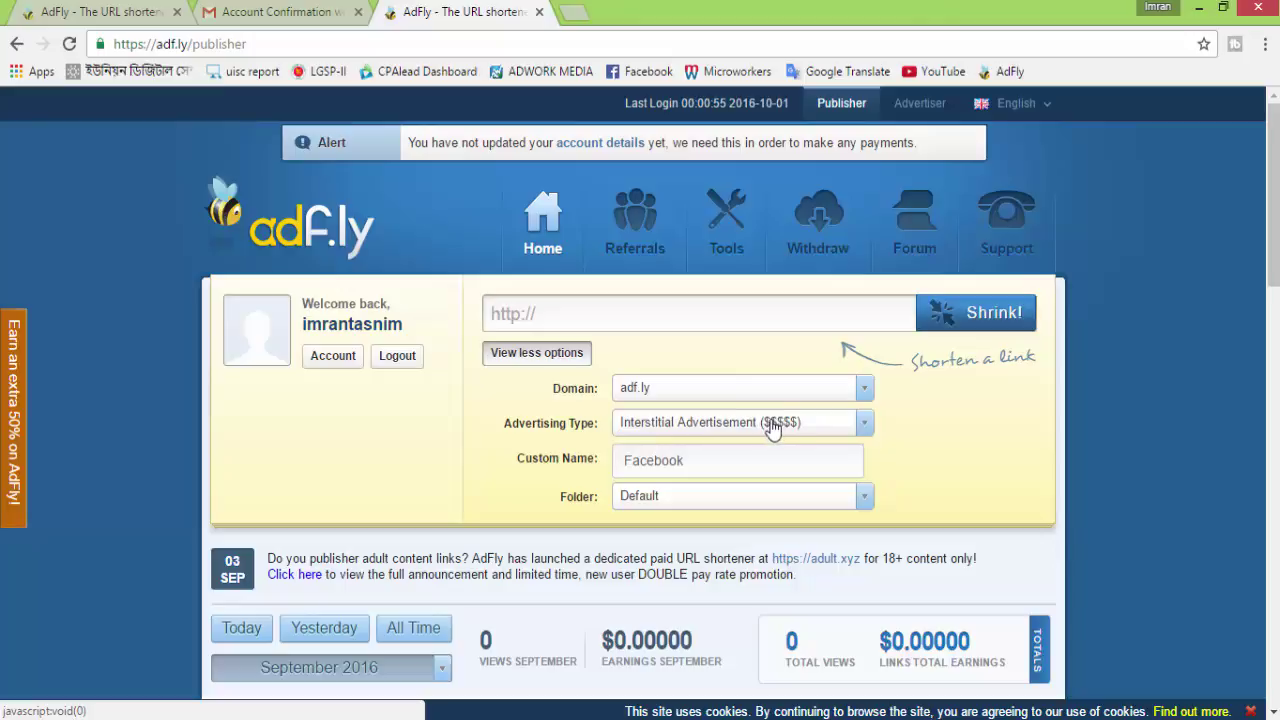
{"action": "scroll", "coordinate": [770, 428], "scroll_direction": "down", "scroll_amount": 9}
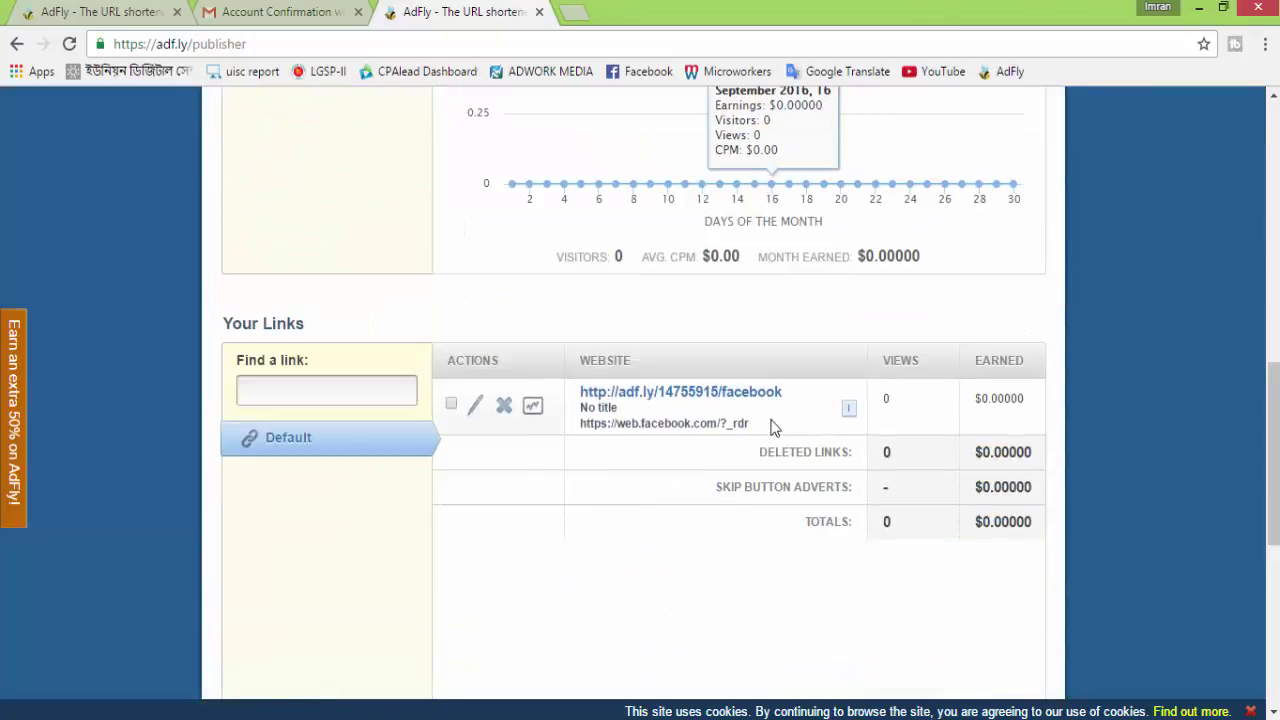
{"action": "scroll", "coordinate": [770, 428], "scroll_direction": "up", "scroll_amount": 10}
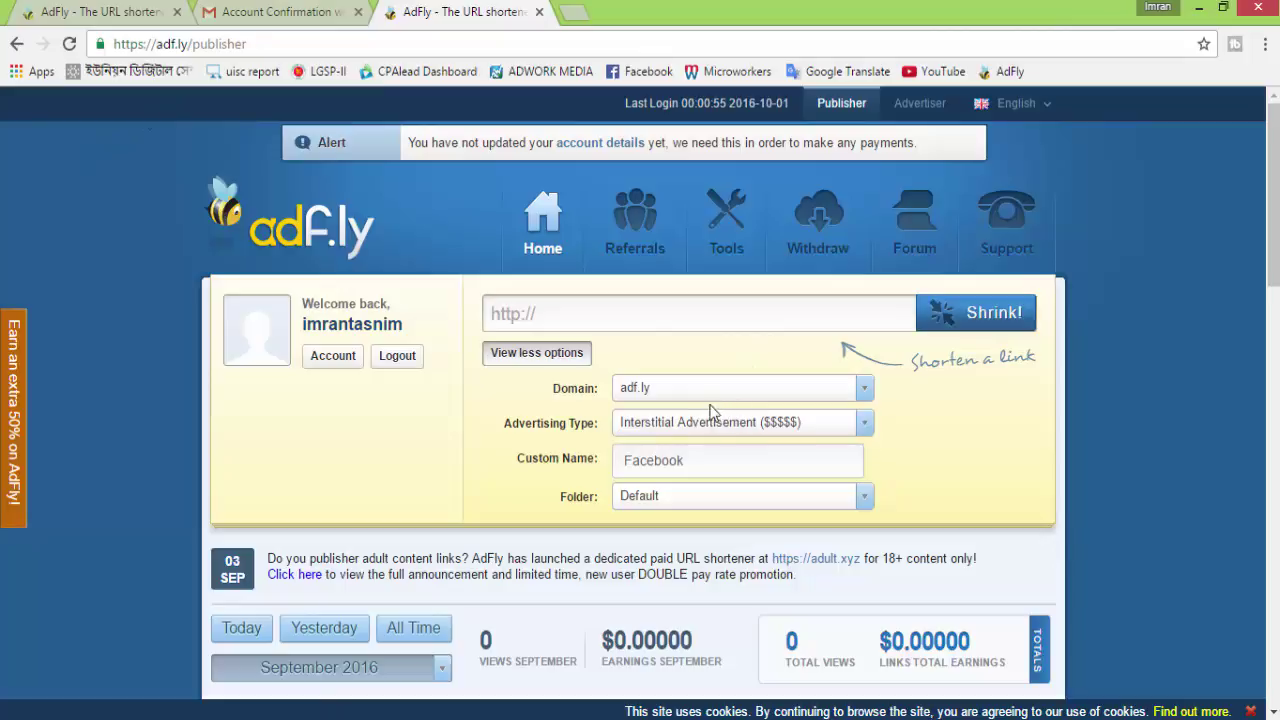
{"action": "scroll", "coordinate": [703, 451], "scroll_direction": "down", "scroll_amount": 9}
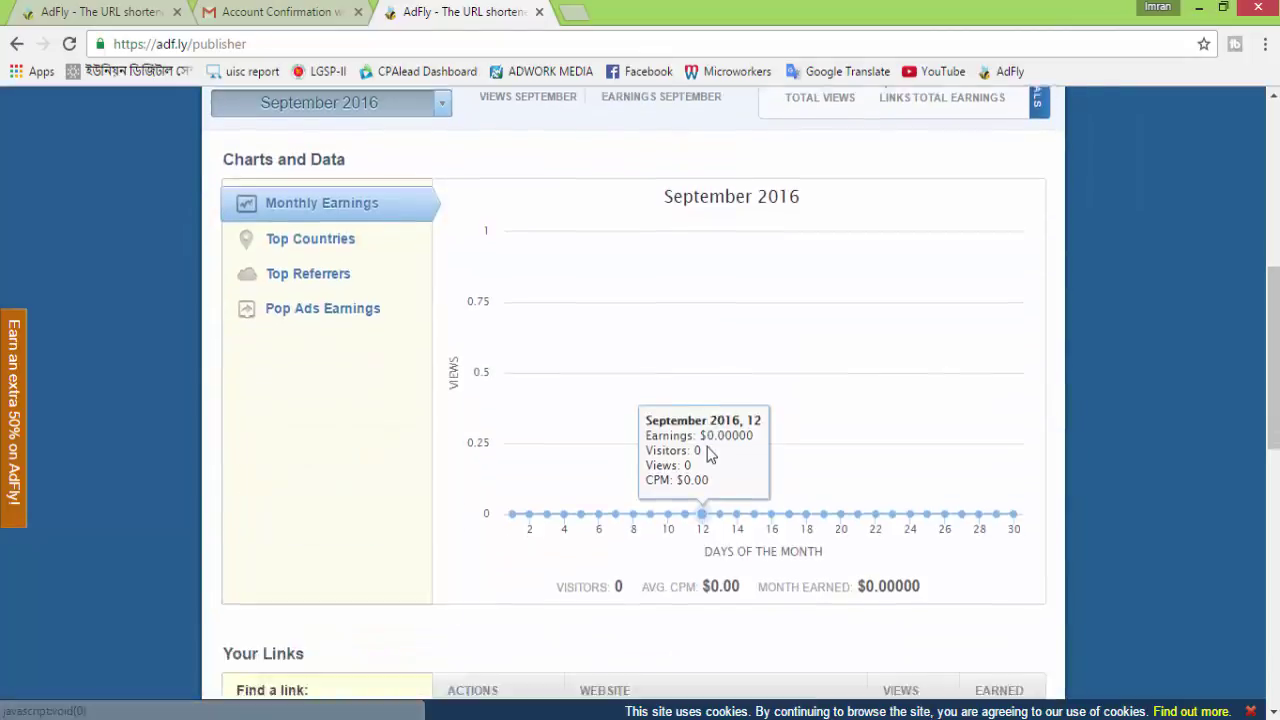
{"action": "scroll", "coordinate": [707, 451], "scroll_direction": "up", "scroll_amount": 7}
{"action": "scroll", "coordinate": [707, 451], "scroll_direction": "up", "scroll_amount": 2}
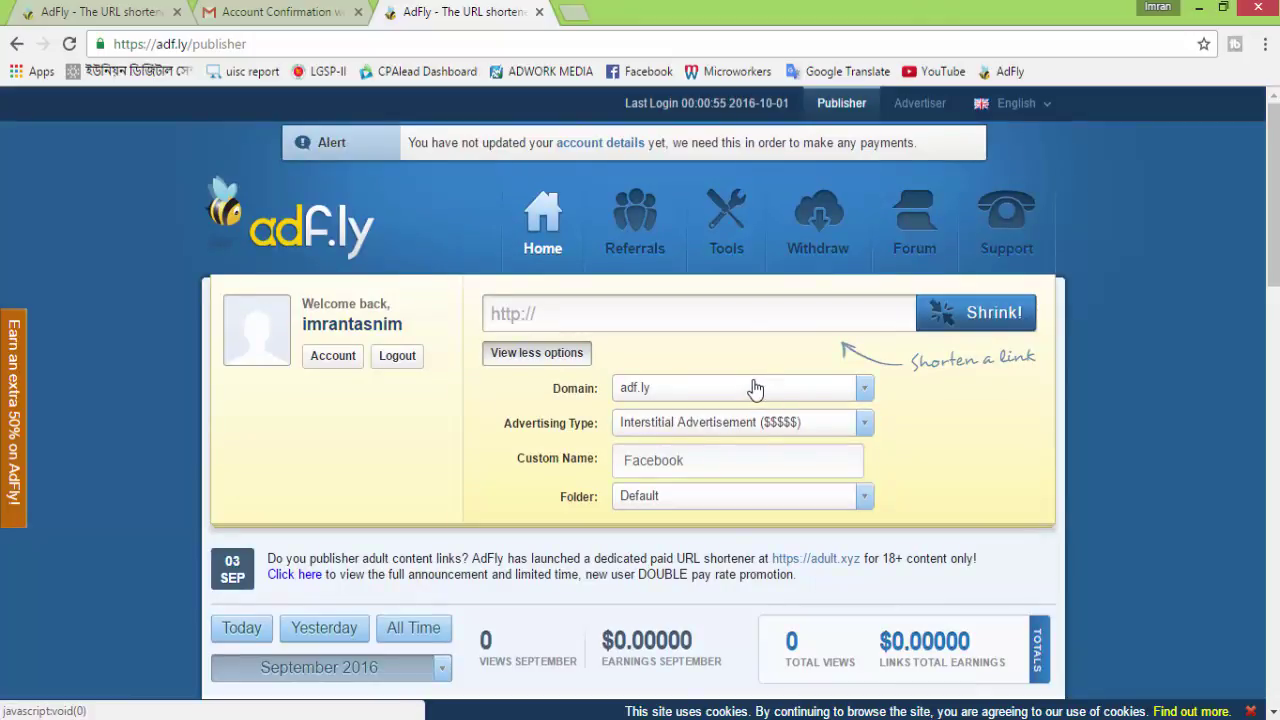
{"action": "scroll", "coordinate": [755, 388], "scroll_direction": "down", "scroll_amount": 5}
{"action": "scroll", "coordinate": [754, 386], "scroll_direction": "up", "scroll_amount": 5}
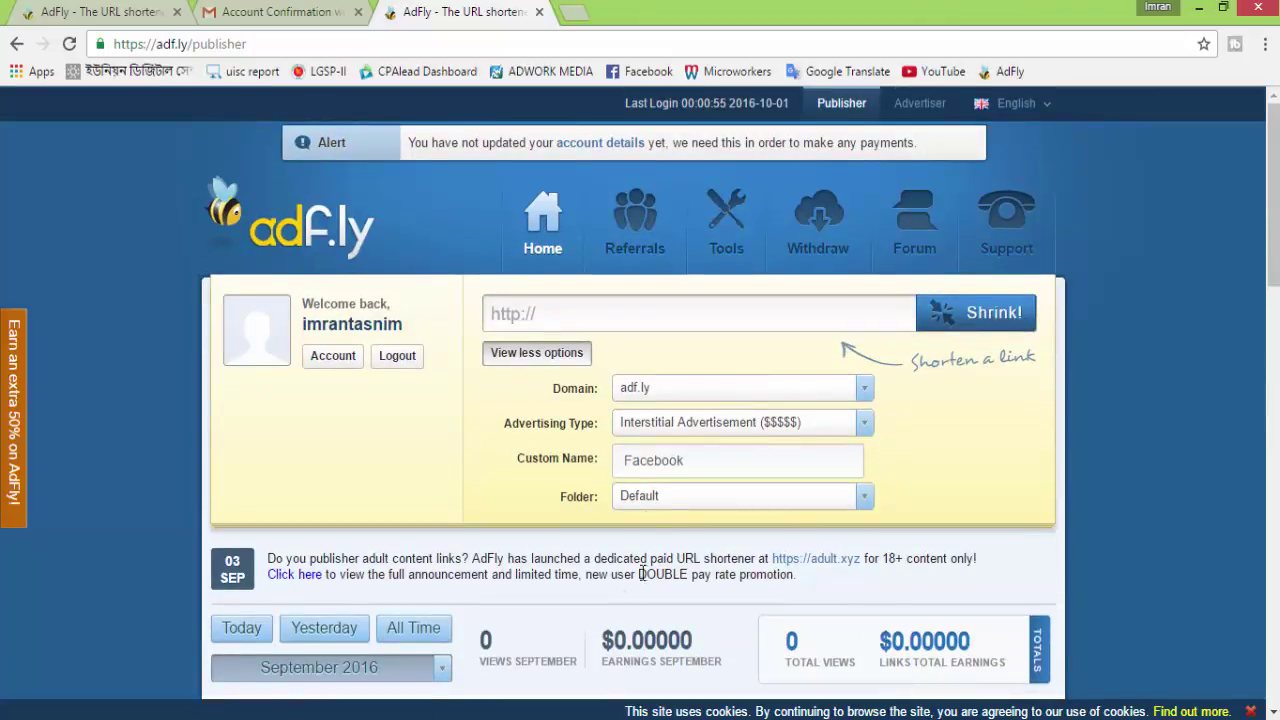
{"action": "scroll", "coordinate": [800, 363], "scroll_direction": "down", "scroll_amount": 7}
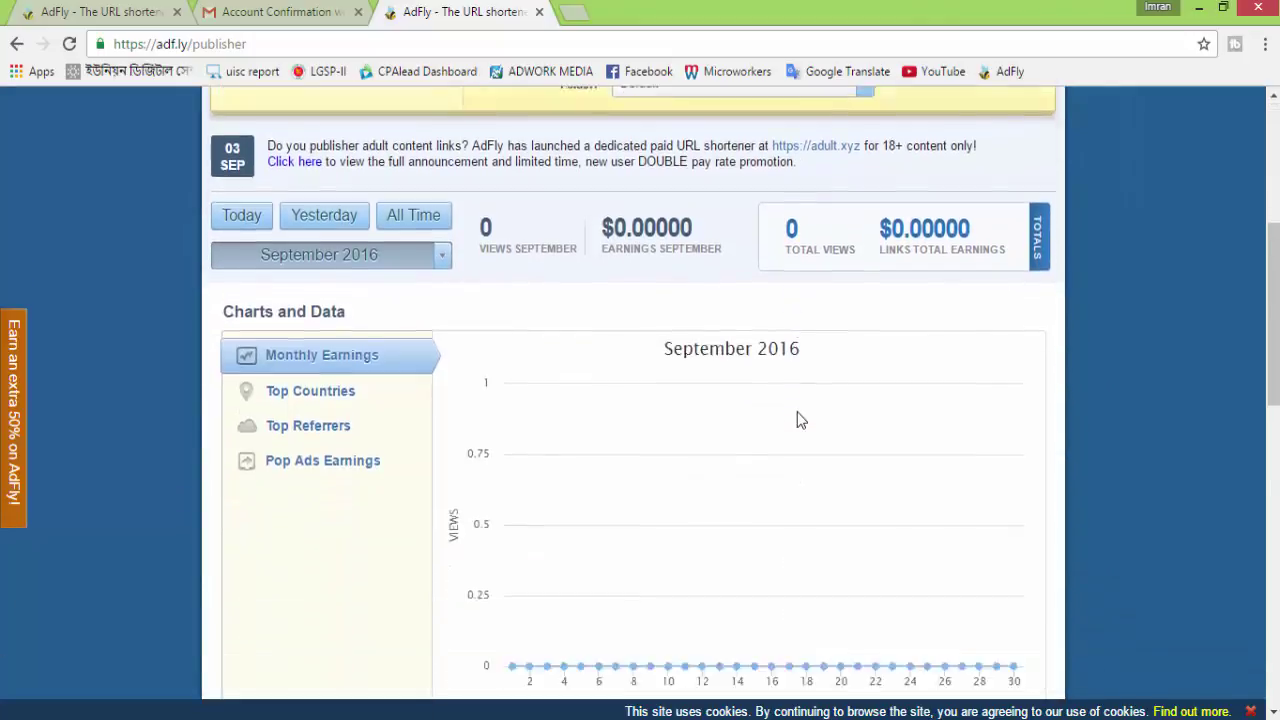
{"action": "scroll", "coordinate": [650, 550], "scroll_direction": "down", "scroll_amount": 3}
{"action": "scroll", "coordinate": [640, 550], "scroll_direction": "up", "scroll_amount": 9}
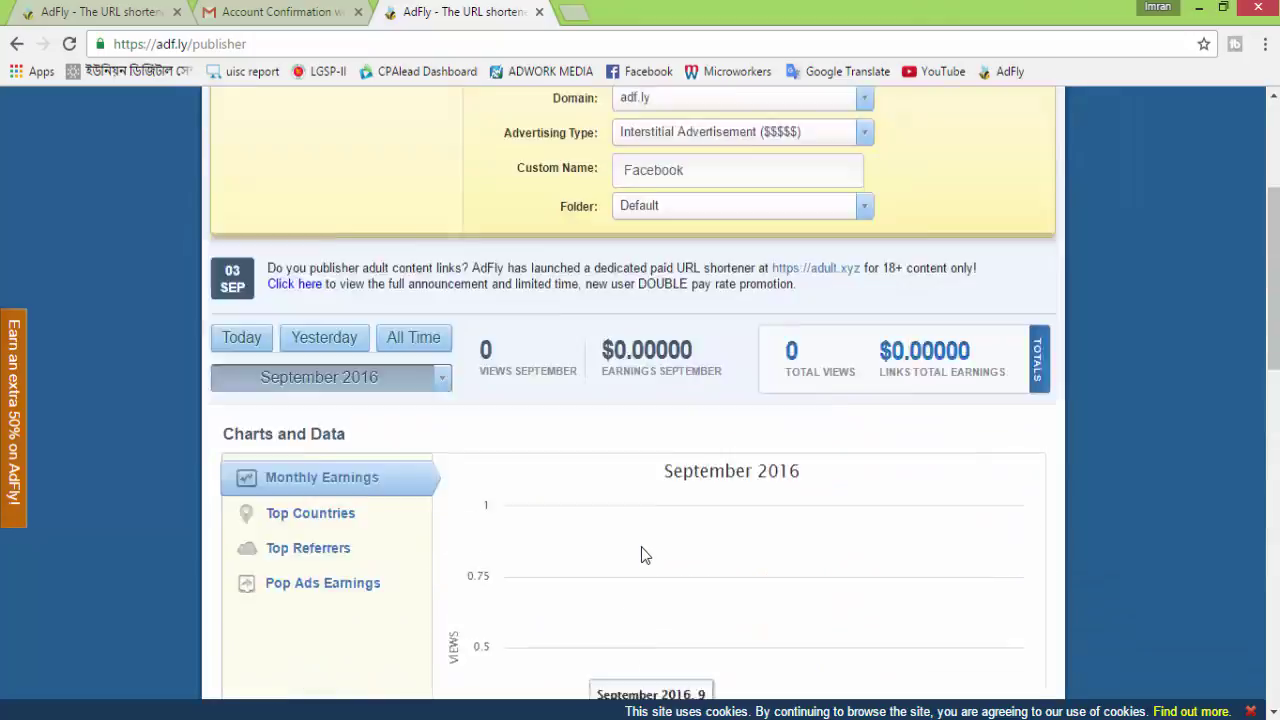
{"action": "scroll", "coordinate": [951, 316], "scroll_direction": "up", "scroll_amount": 2}
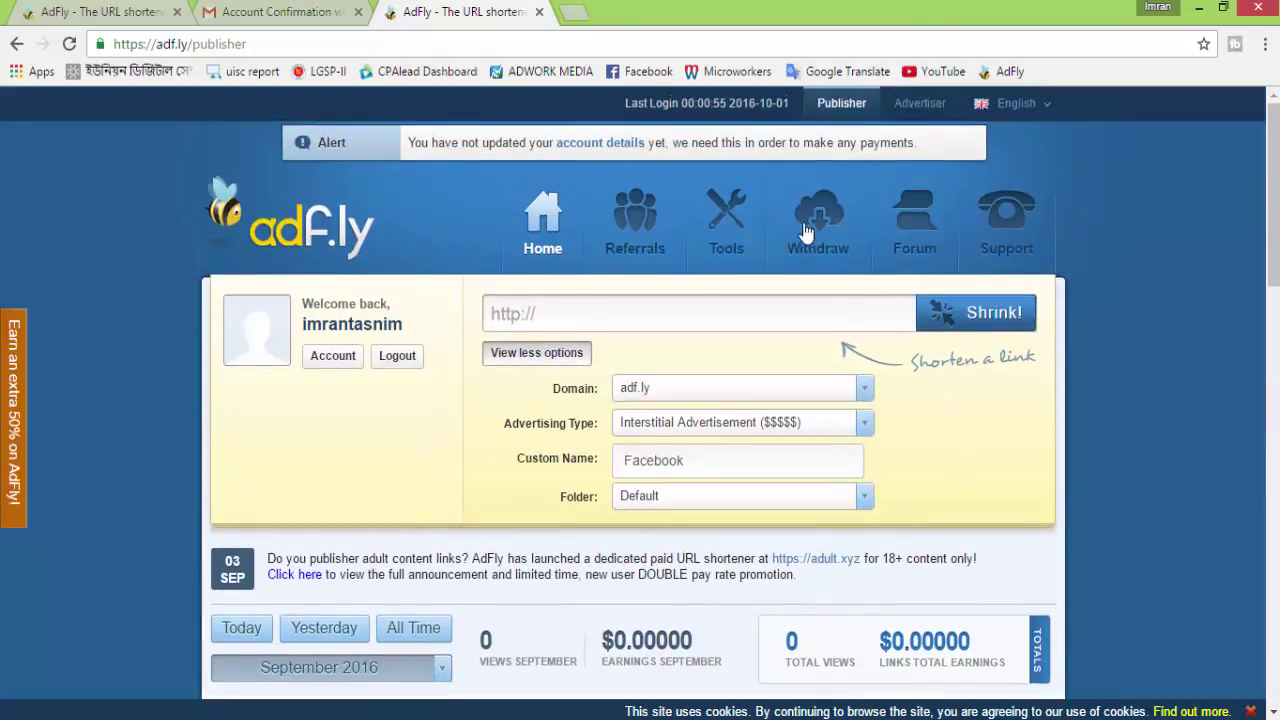
{"action": "left_click", "coordinate": [815, 215]}
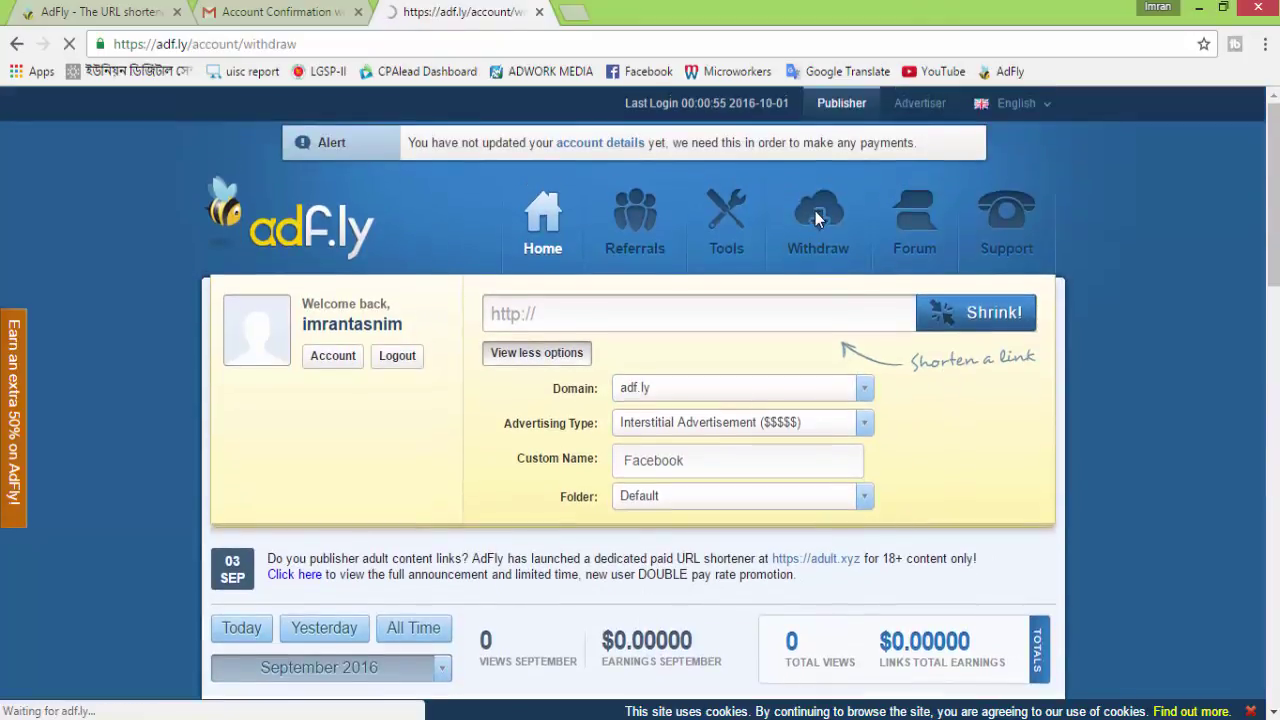
Look over the $0.00 withdraw page, then open the Update Your Account page
{"action": "scroll", "coordinate": [849, 400], "scroll_direction": "down", "scroll_amount": 3}
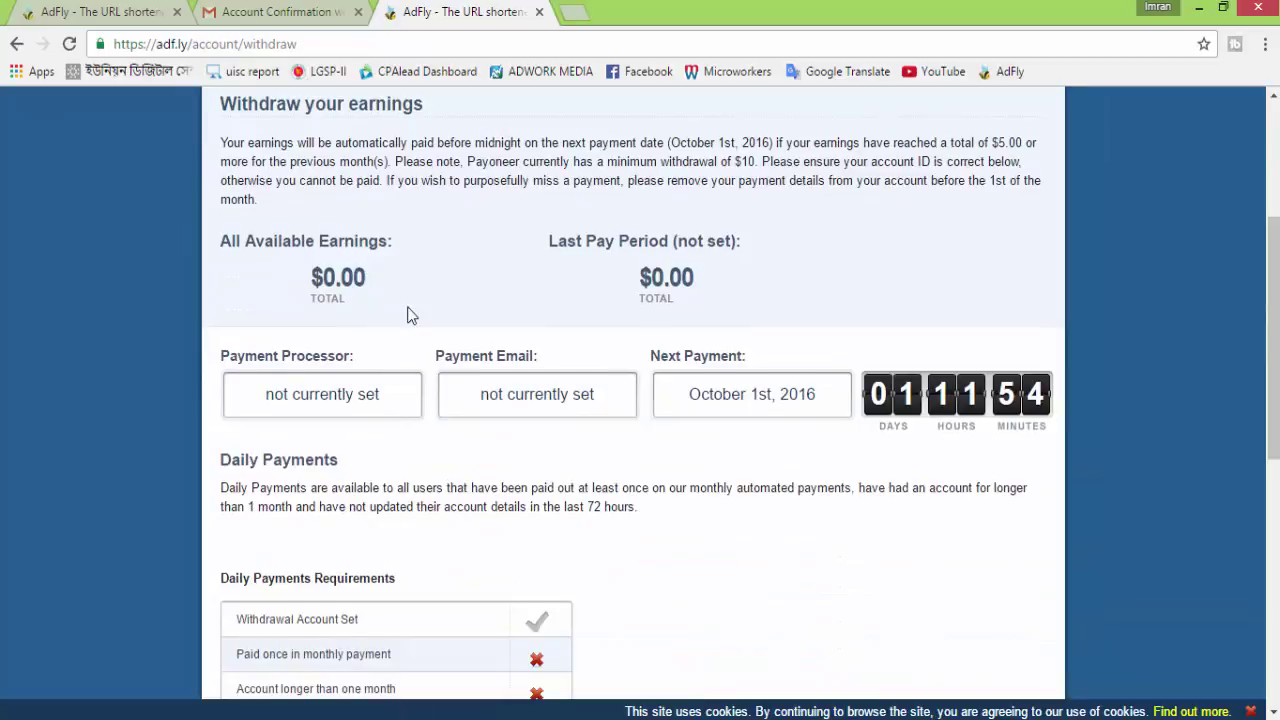
{"action": "scroll", "coordinate": [431, 318], "scroll_direction": "up", "scroll_amount": 2}
{"action": "scroll", "coordinate": [650, 440], "scroll_direction": "down", "scroll_amount": 2}
{"action": "scroll", "coordinate": [483, 393], "scroll_direction": "down", "scroll_amount": 3}
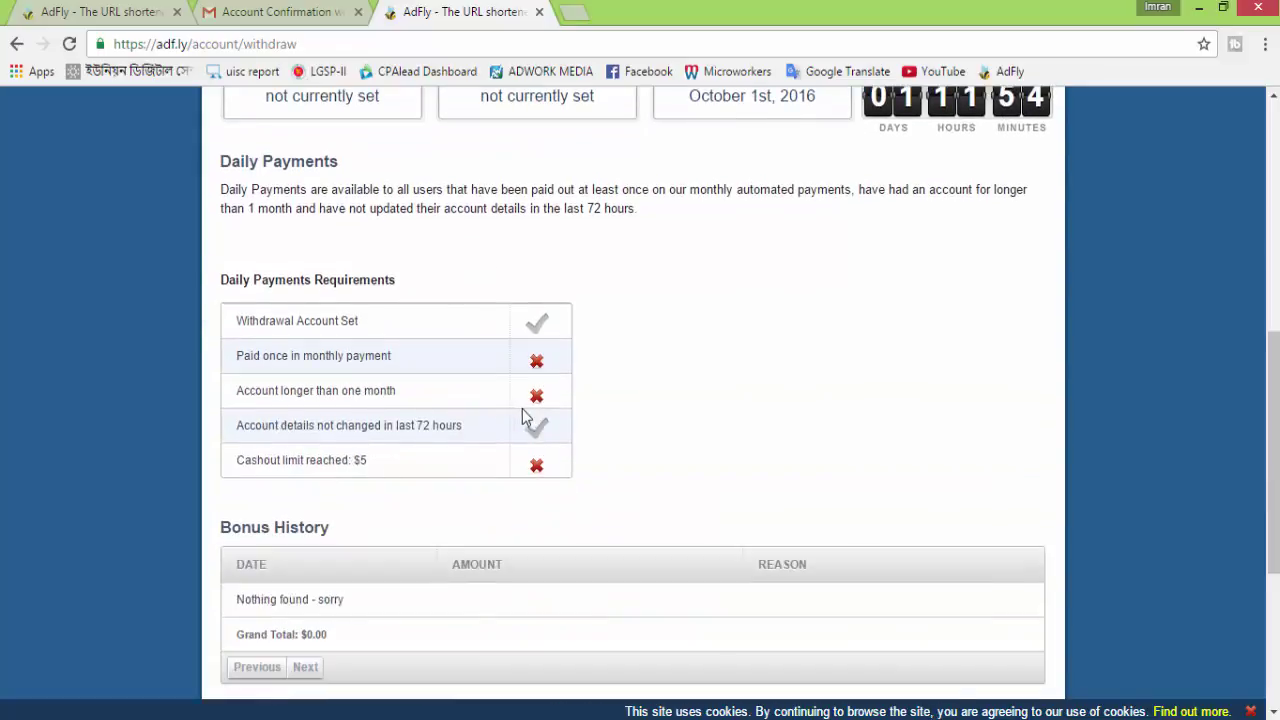
{"action": "scroll", "coordinate": [465, 400], "scroll_direction": "down", "scroll_amount": 2}
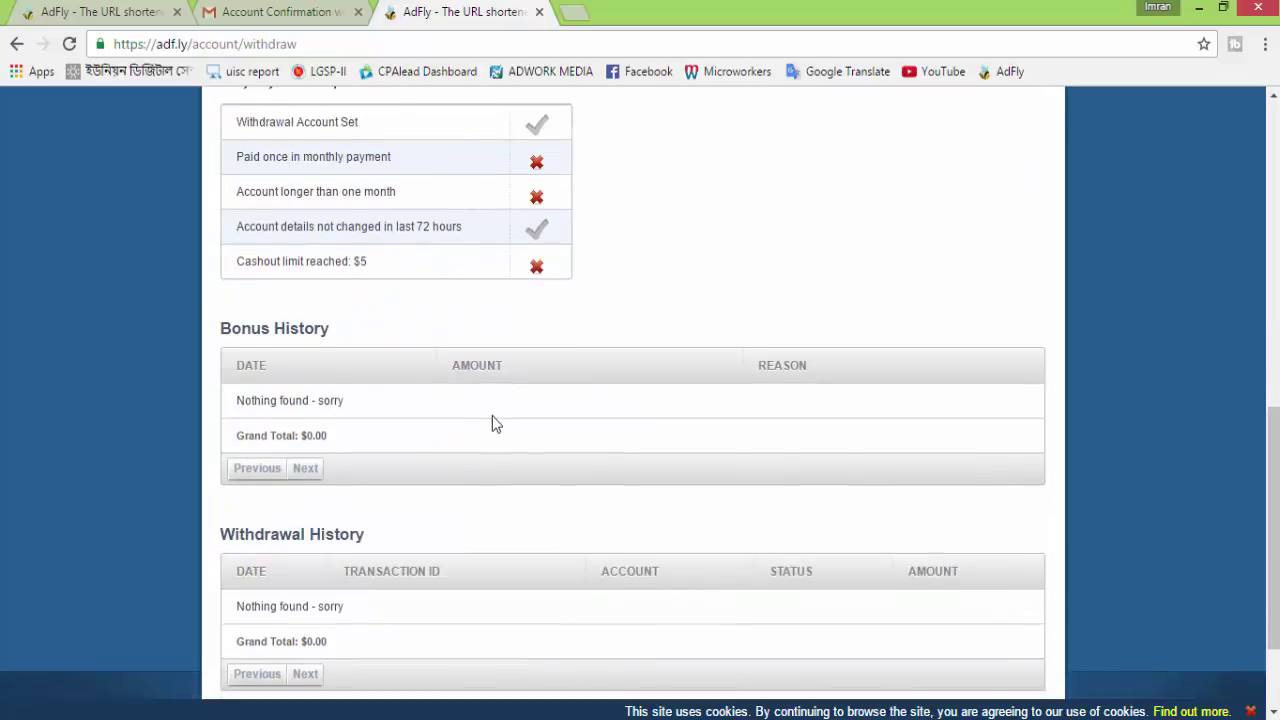
{"action": "scroll", "coordinate": [500, 428], "scroll_direction": "up", "scroll_amount": 8}
{"action": "scroll", "coordinate": [517, 432], "scroll_direction": "down", "scroll_amount": 5}
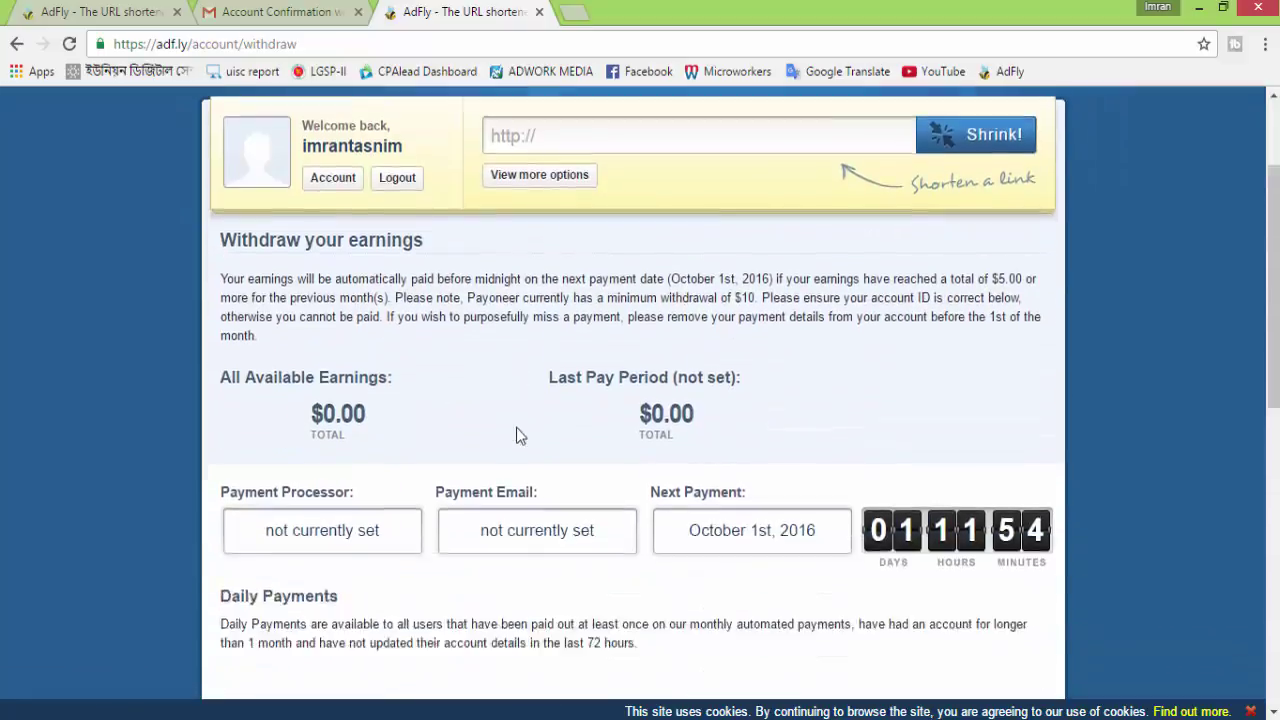
{"action": "scroll", "coordinate": [517, 434], "scroll_direction": "up", "scroll_amount": 4}
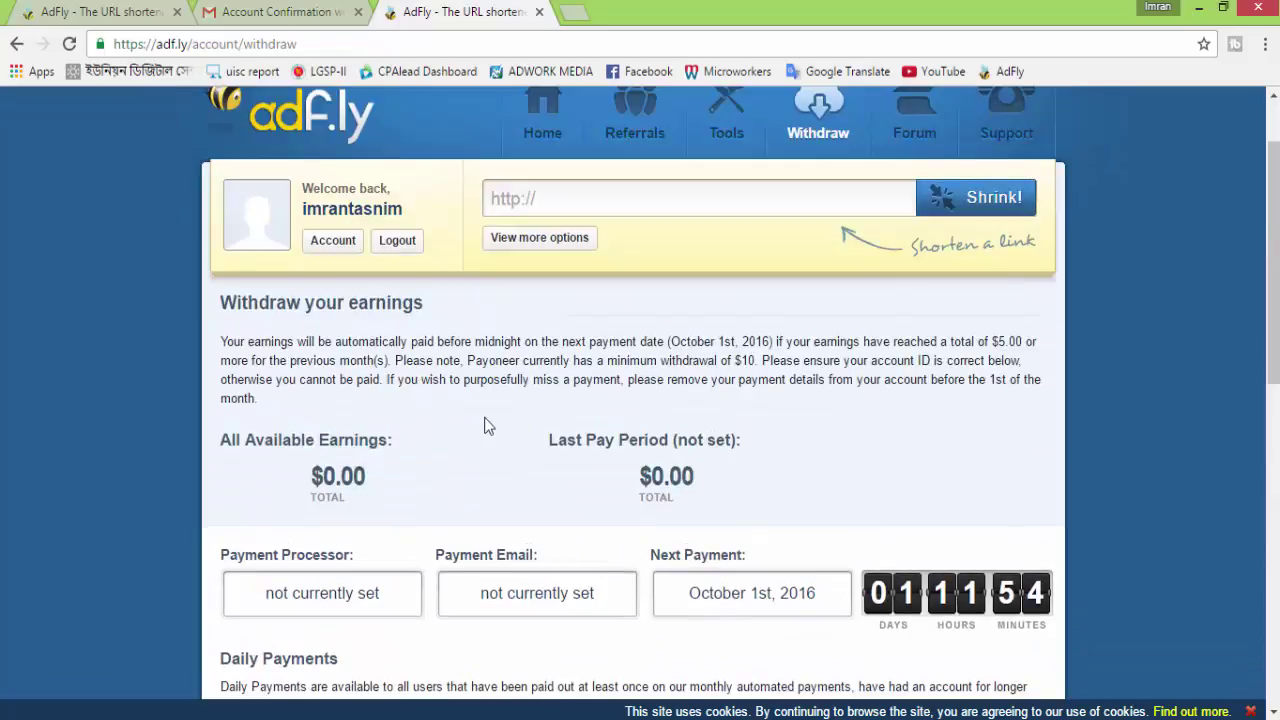
{"action": "left_click", "coordinate": [325, 245]}
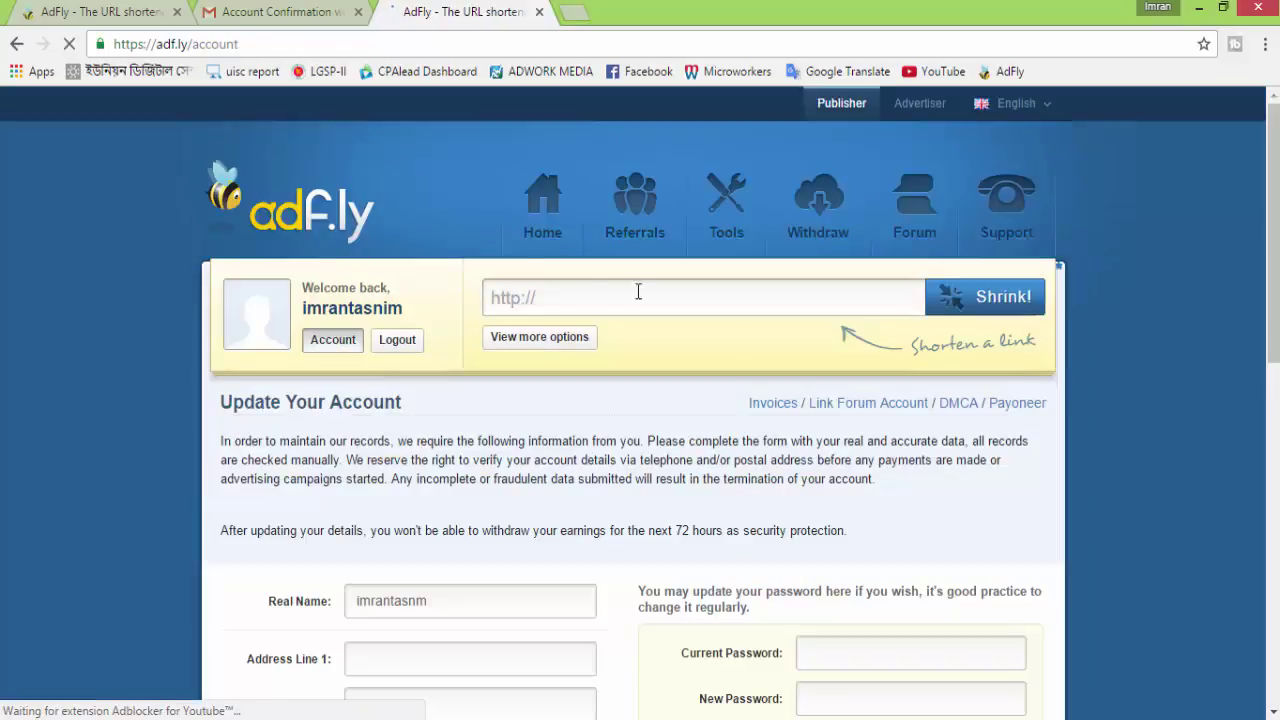
Choose Payza as the payment processor in Update Your Account
{"action": "scroll", "coordinate": [704, 361], "scroll_direction": "down", "scroll_amount": 2}
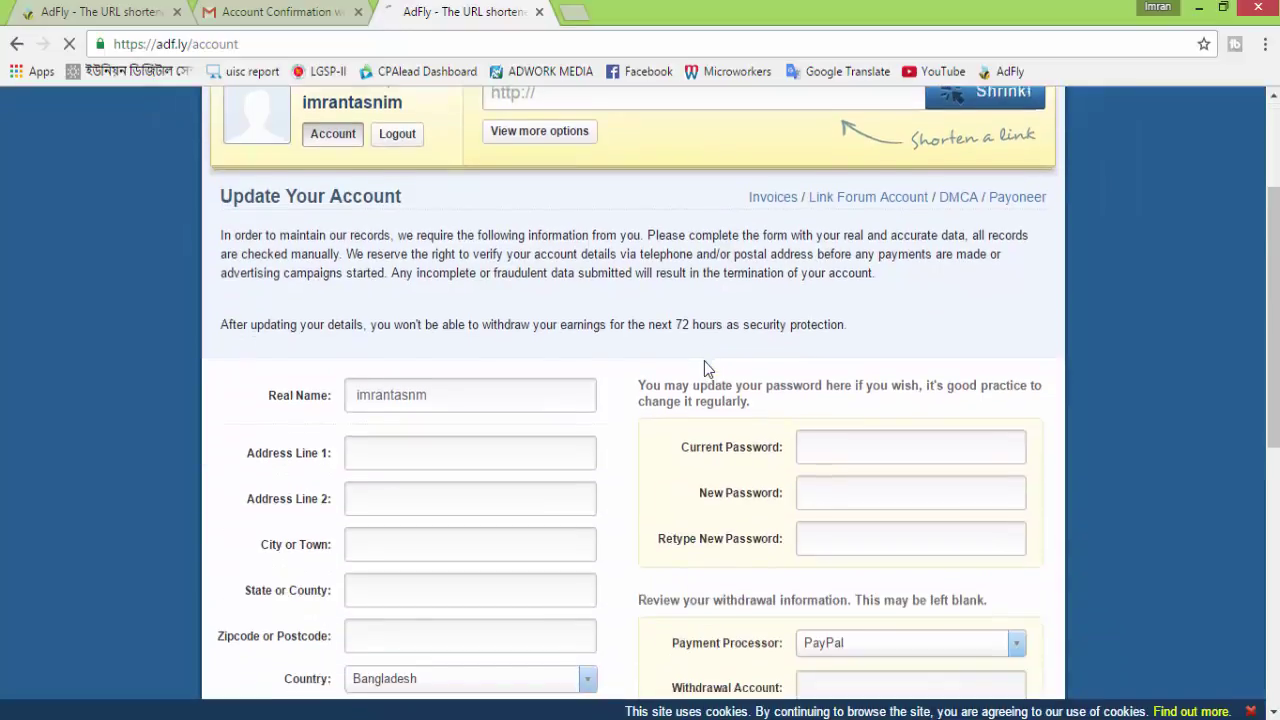
{"action": "scroll", "coordinate": [704, 365], "scroll_direction": "down", "scroll_amount": 2}
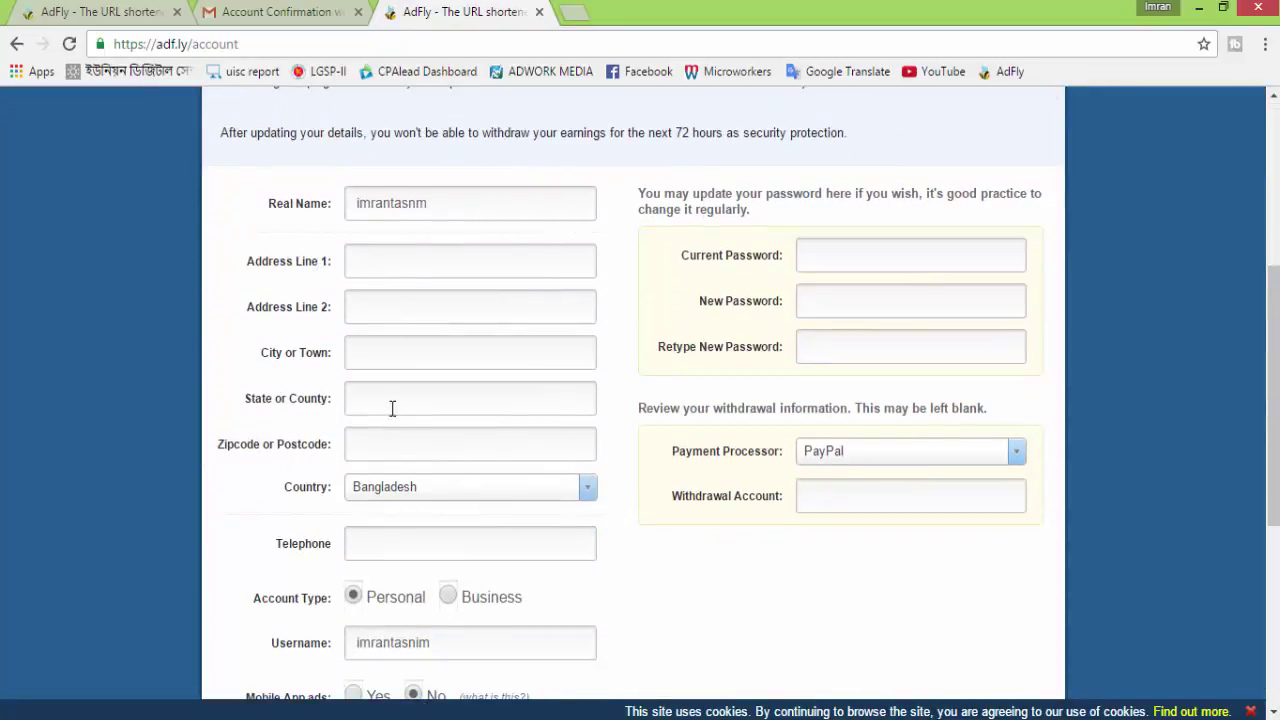
{"action": "scroll", "coordinate": [412, 487], "scroll_direction": "down", "scroll_amount": 2}
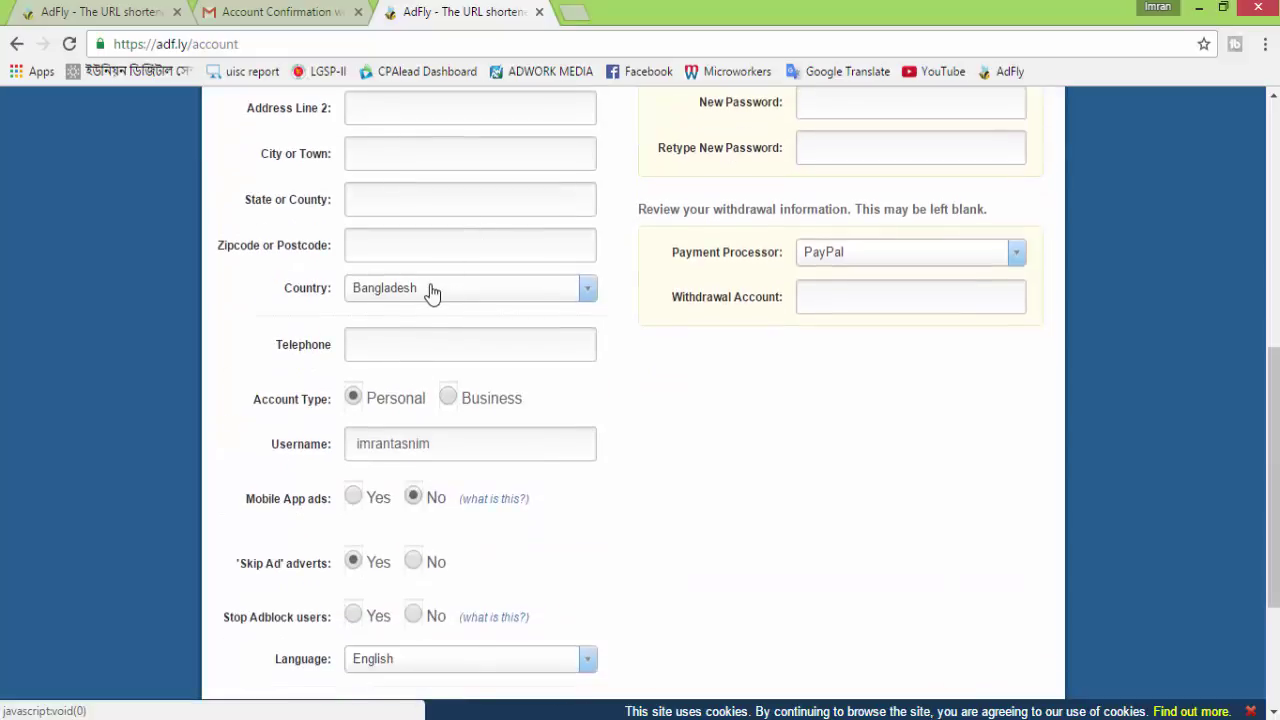
{"action": "left_click", "coordinate": [379, 346]}
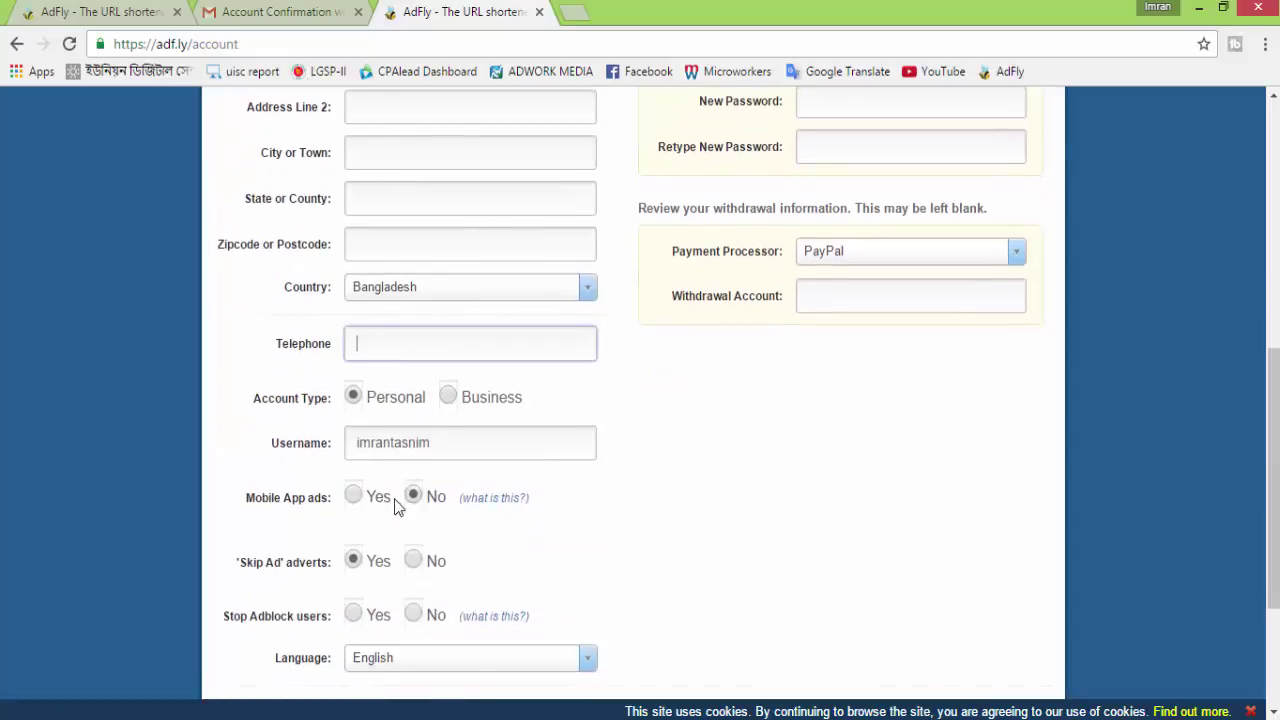
{"action": "scroll", "coordinate": [410, 495], "scroll_direction": "down", "scroll_amount": 2}
{"action": "scroll", "coordinate": [413, 460], "scroll_direction": "up", "scroll_amount": 5}
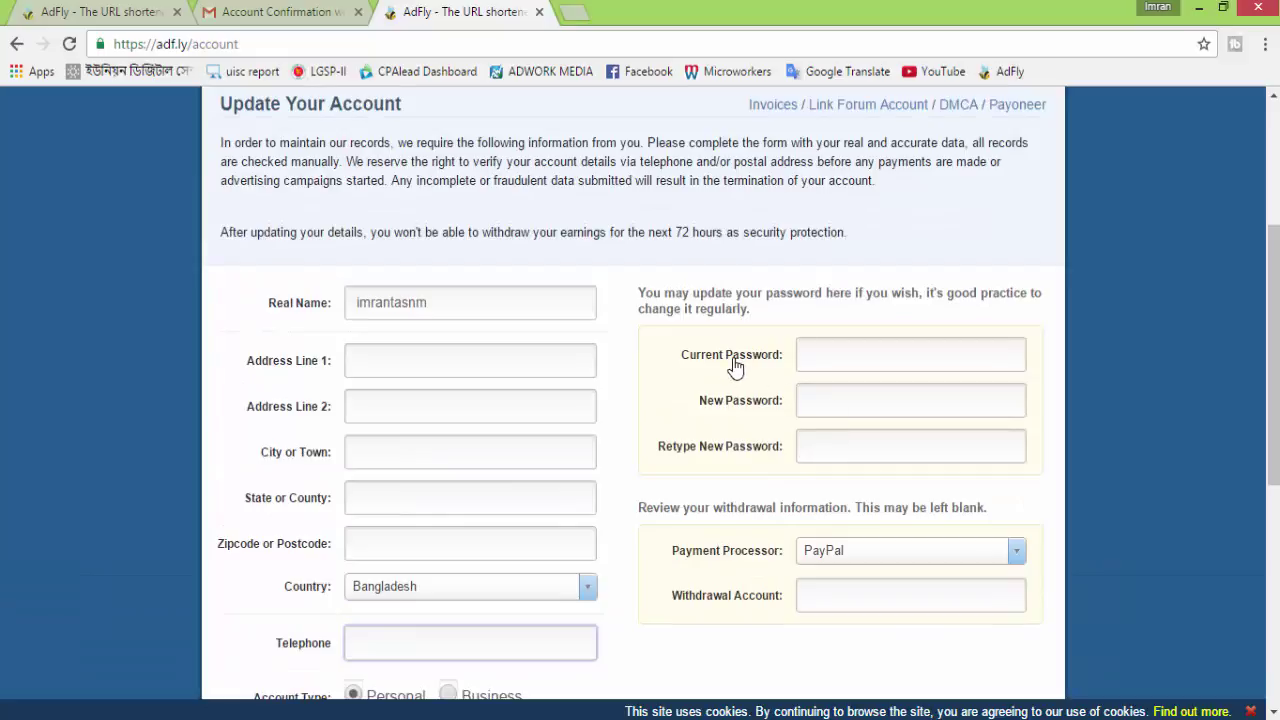
{"action": "scroll", "coordinate": [894, 383], "scroll_direction": "down", "scroll_amount": 2}
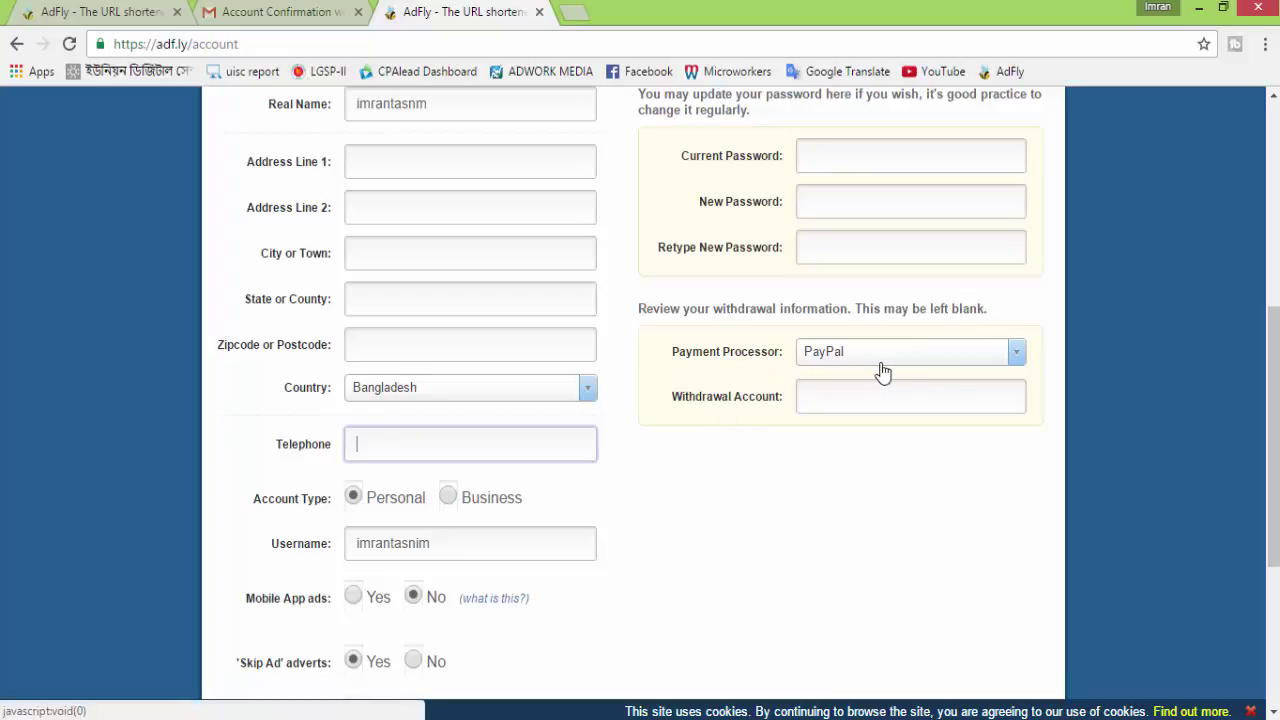
{"action": "left_click", "coordinate": [1019, 351]}
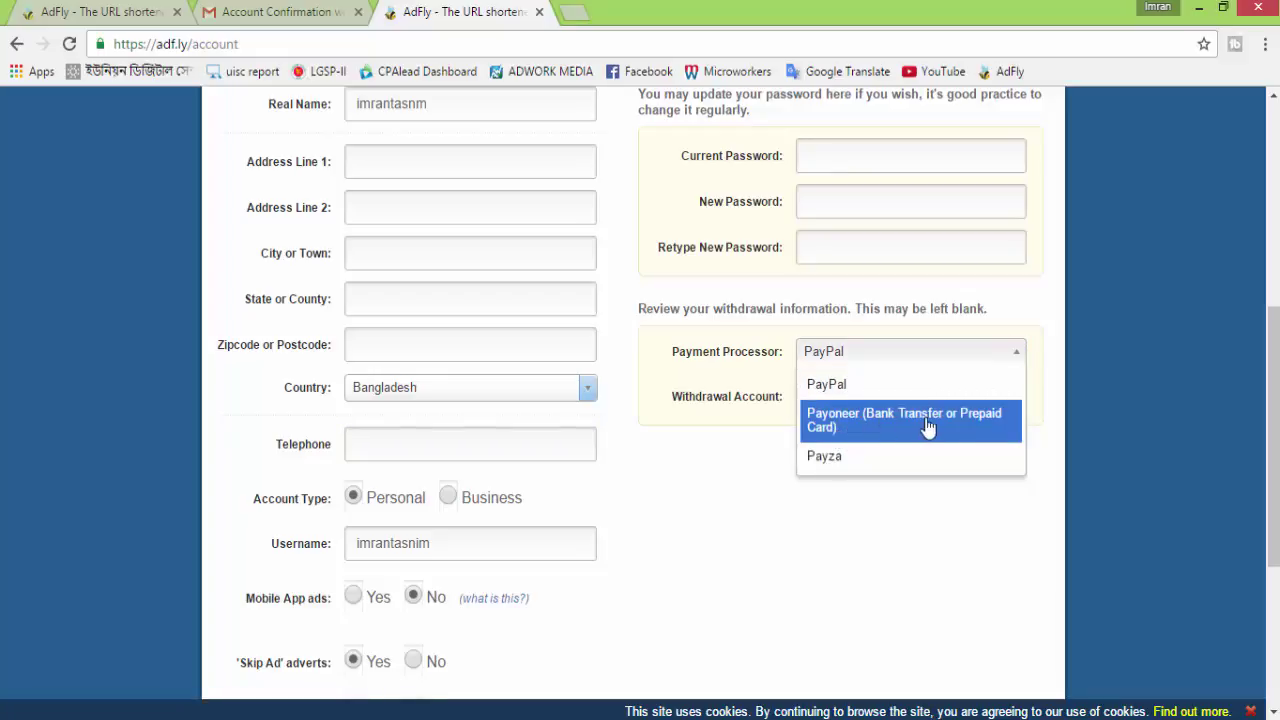
{"action": "left_click", "coordinate": [834, 457]}
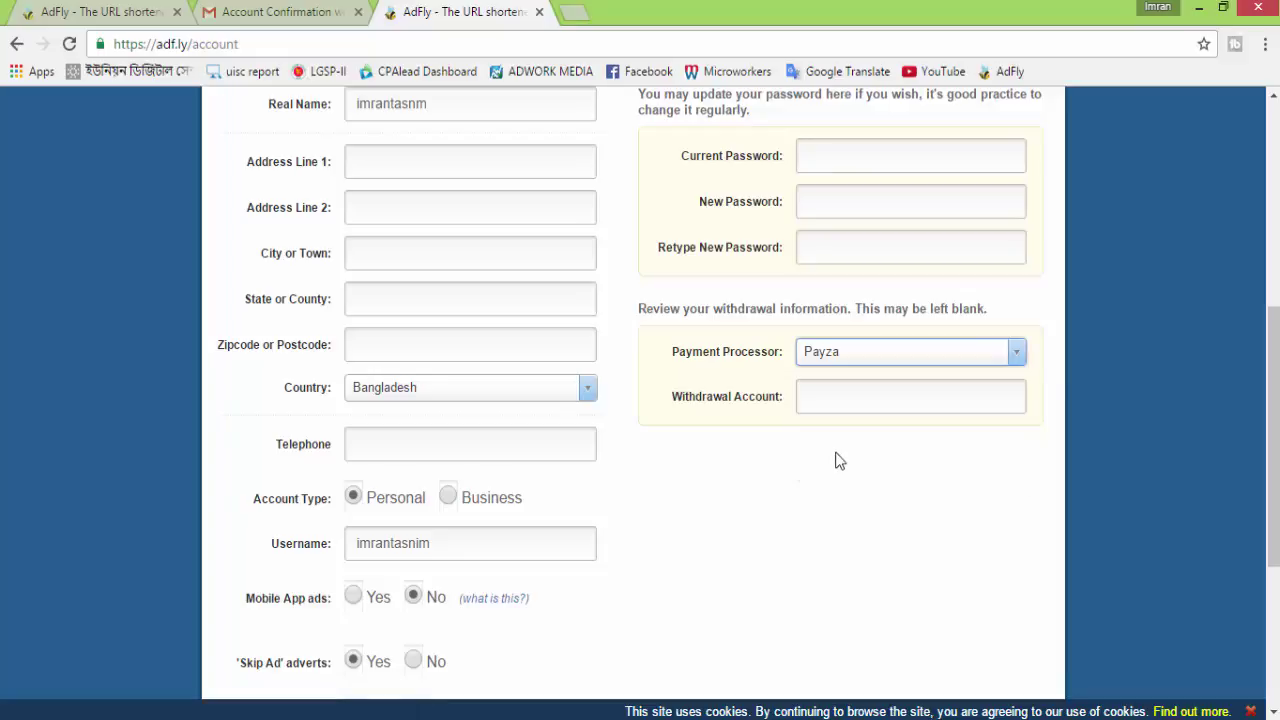
Fill Withdrawal Account with the account's e-mail address and submit the form
{"action": "left_click", "coordinate": [850, 402]}
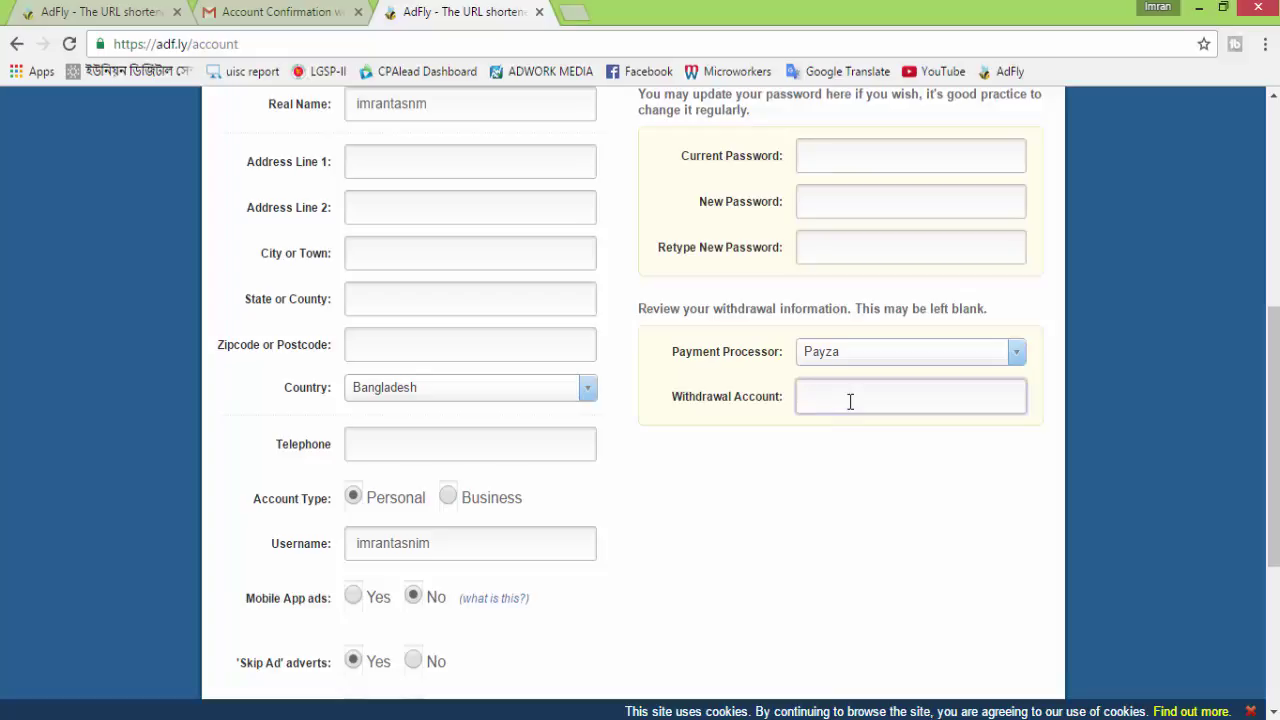
{"action": "left_click", "coordinate": [850, 399]}
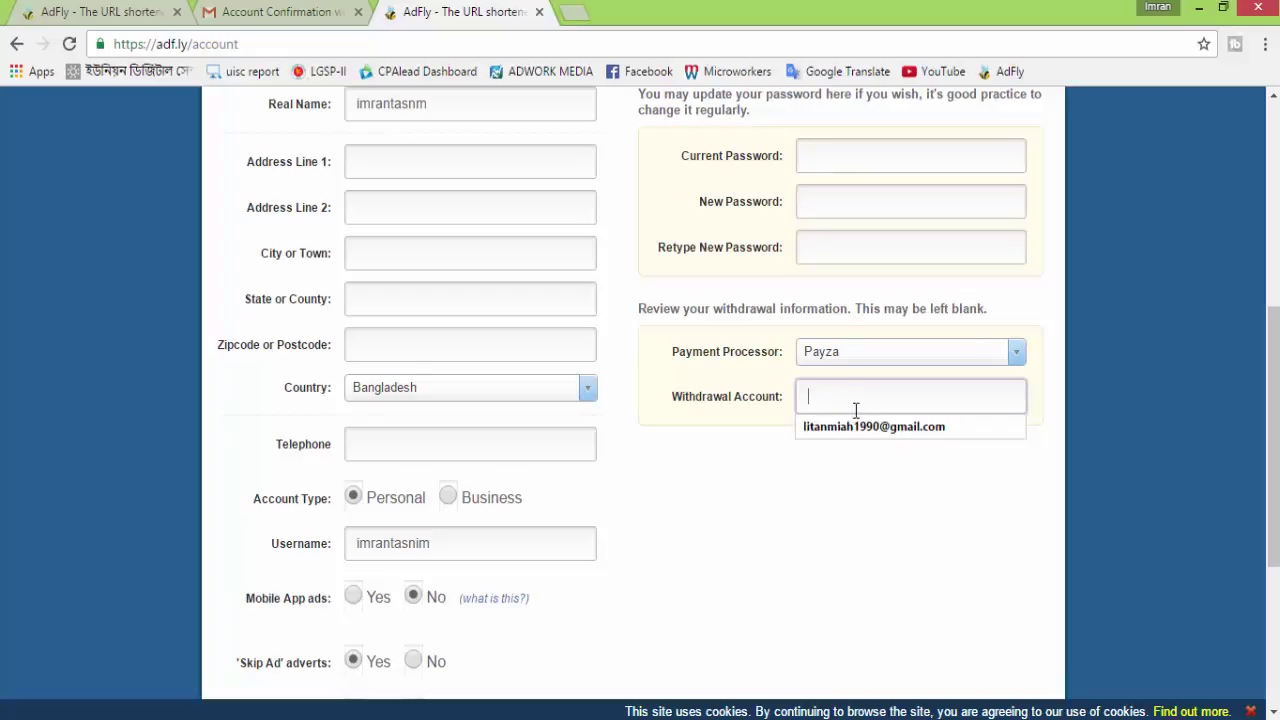
{"action": "left_click", "coordinate": [871, 430]}
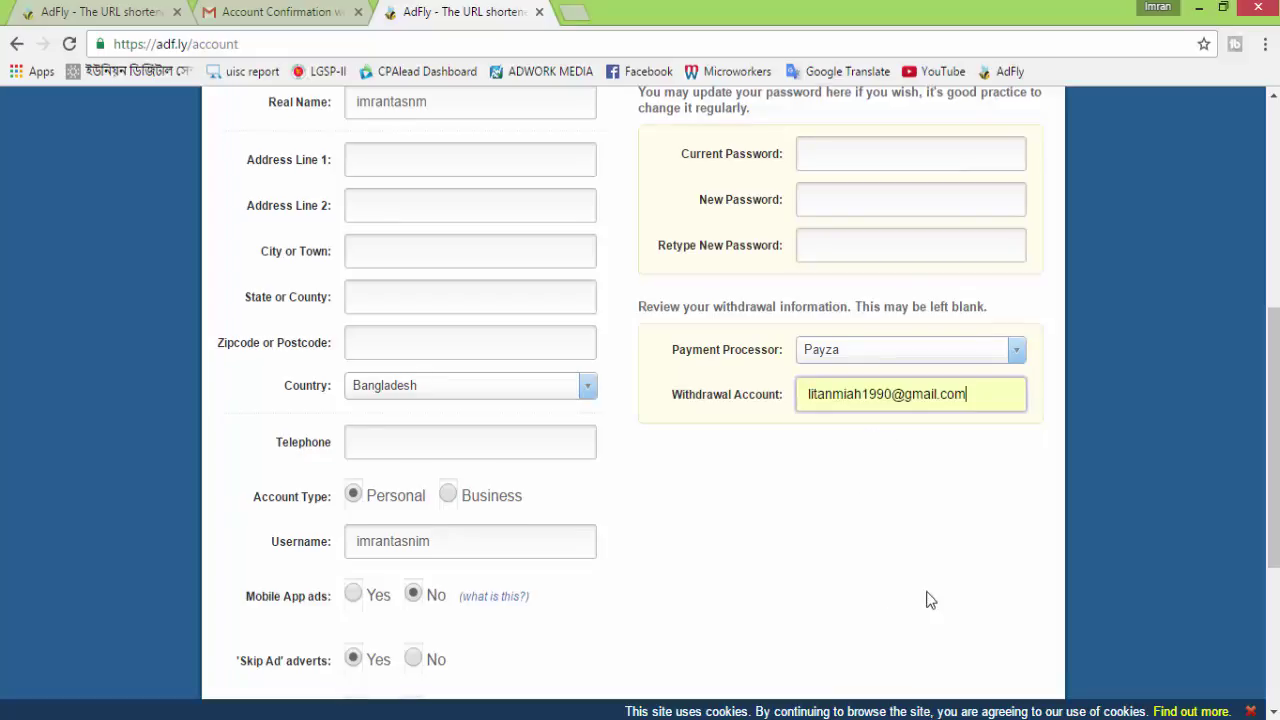
{"action": "scroll", "coordinate": [926, 598], "scroll_direction": "down", "scroll_amount": 2}
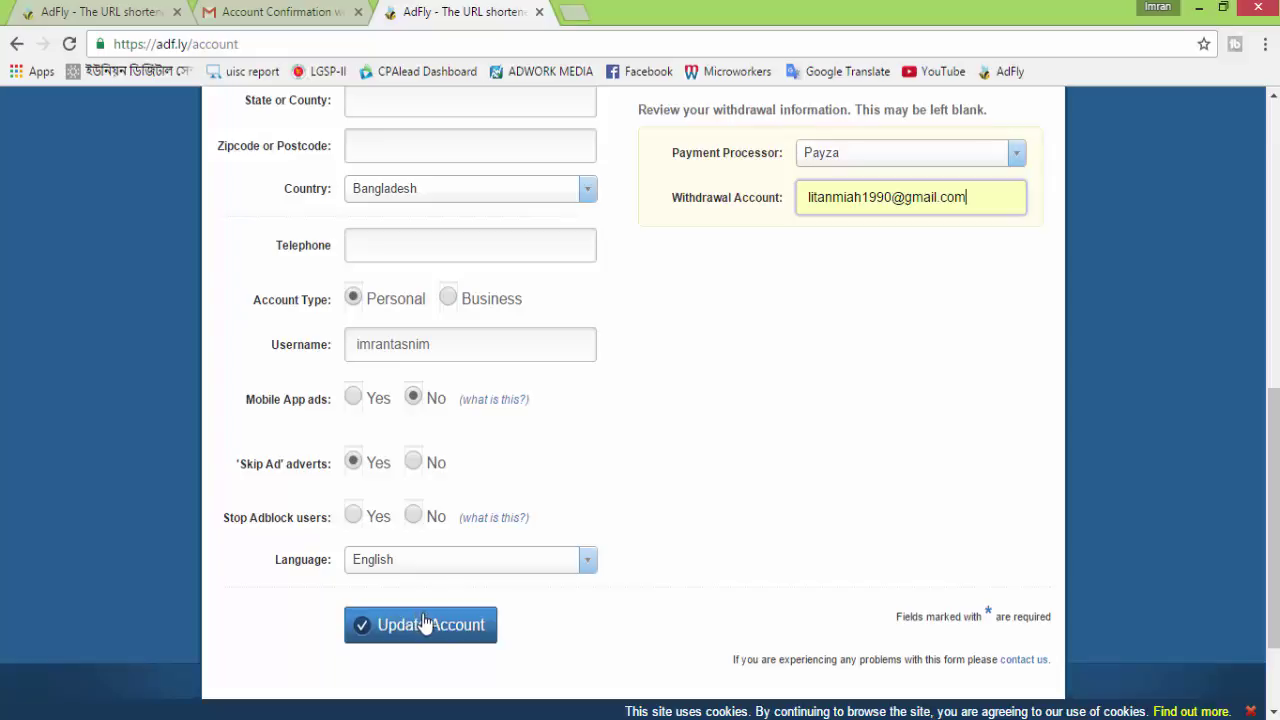
{"action": "scroll", "coordinate": [440, 622], "scroll_direction": "up", "scroll_amount": 1}
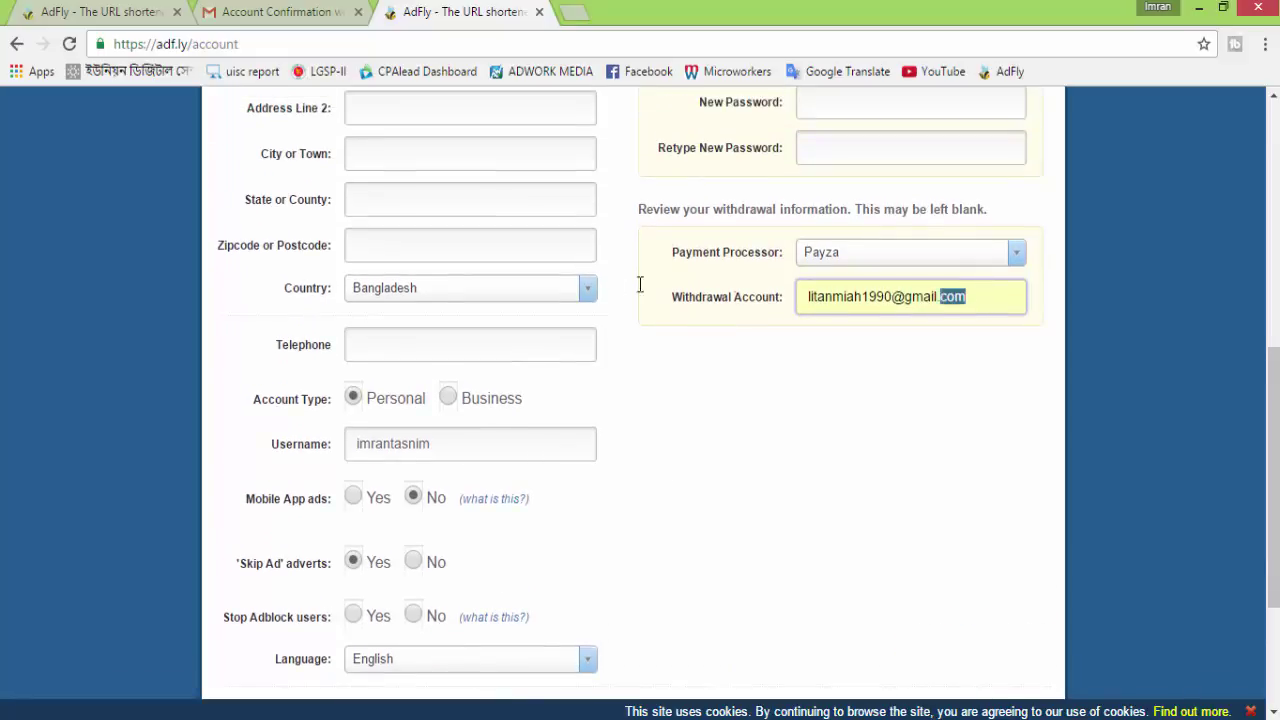
{"action": "left_click", "coordinate": [671, 294]}
{"action": "type", "text": "im86"}
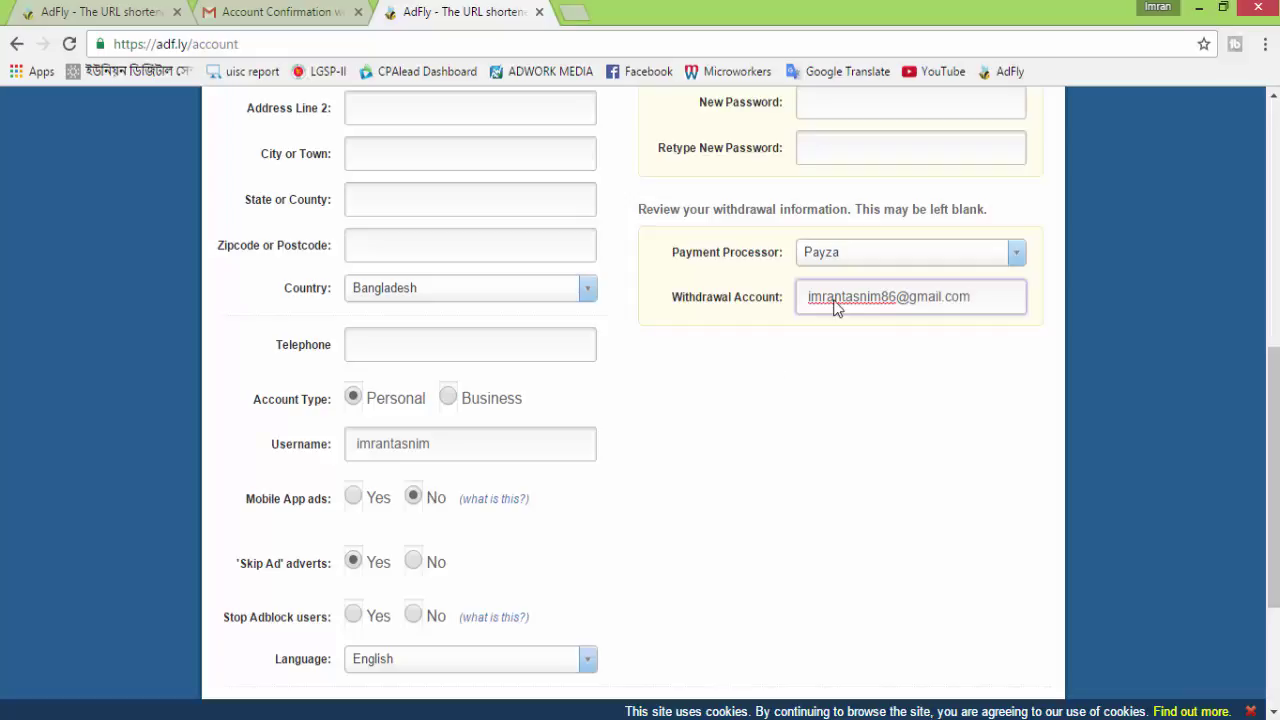
{"action": "scroll", "coordinate": [926, 448], "scroll_direction": "down", "scroll_amount": 3}
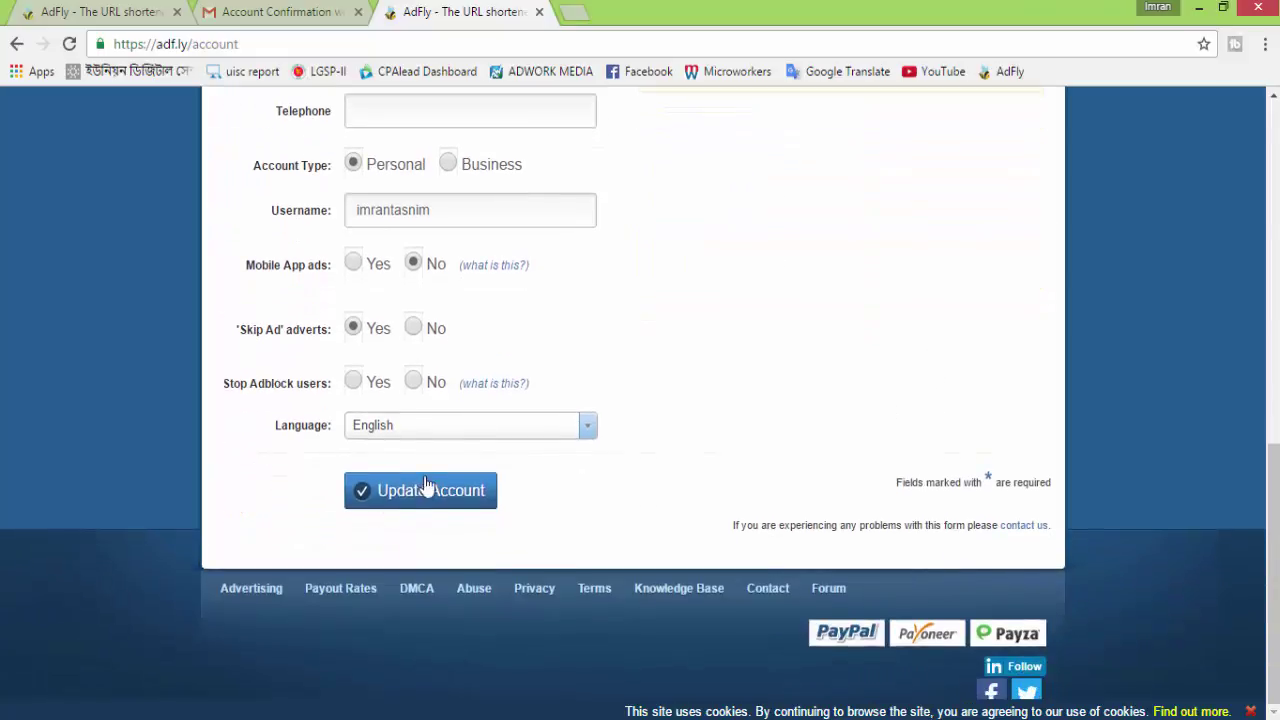
{"action": "left_click", "coordinate": [426, 497]}
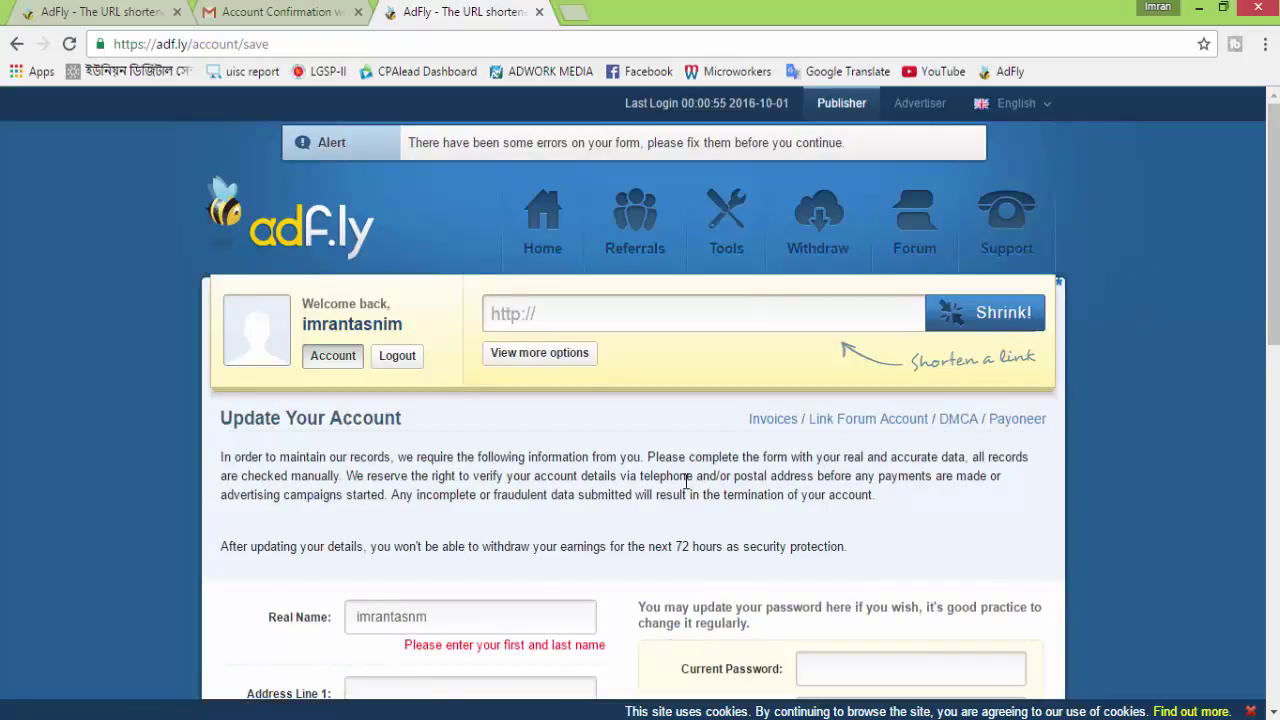
Resubmit the account form without fixing the Real Name error, then go to Withdraw
{"action": "scroll", "coordinate": [686, 481], "scroll_direction": "down", "scroll_amount": 4}
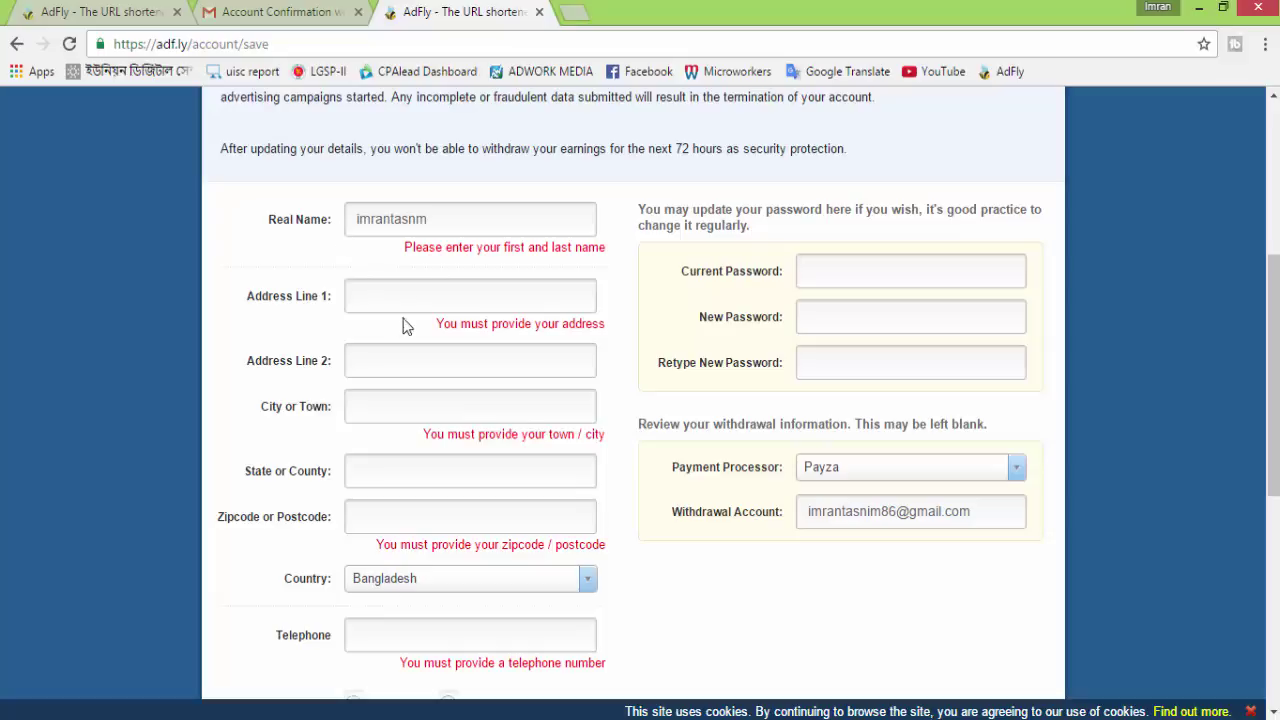
{"action": "scroll", "coordinate": [395, 335], "scroll_direction": "down", "scroll_amount": 2}
{"action": "scroll", "coordinate": [486, 386], "scroll_direction": "down", "scroll_amount": 1}
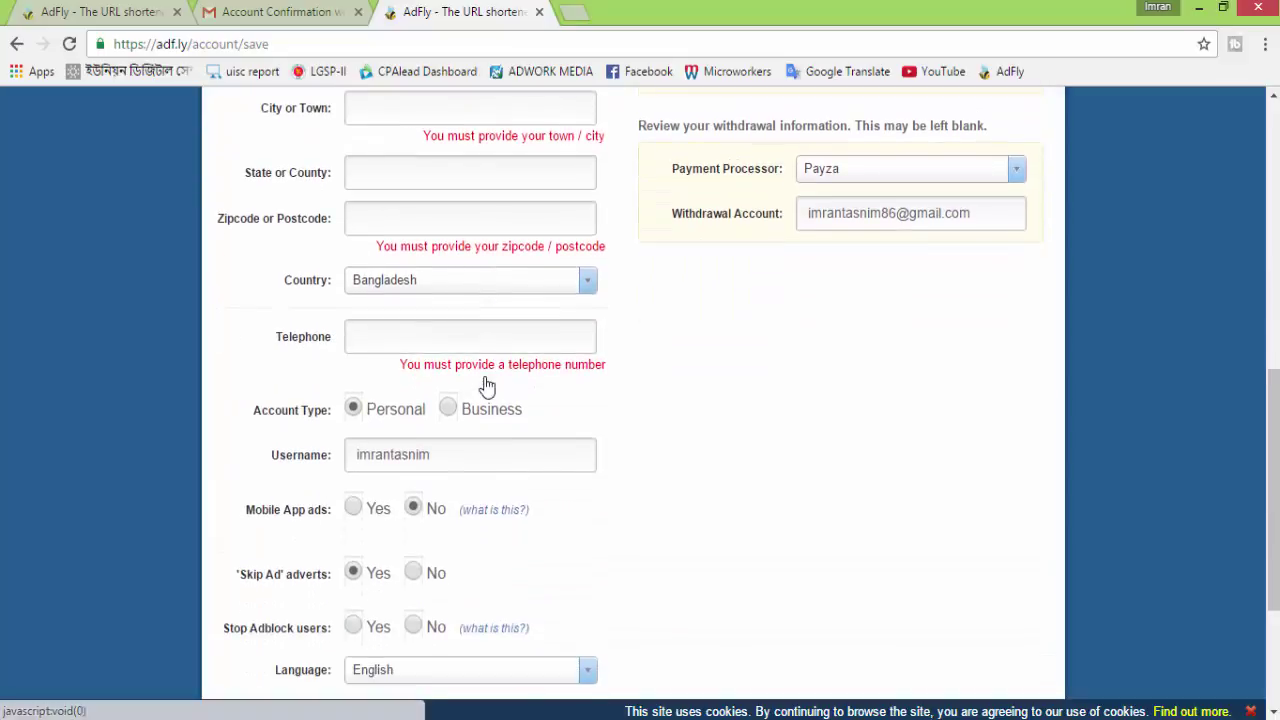
{"action": "left_click", "coordinate": [439, 337]}
{"action": "scroll", "coordinate": [439, 337], "scroll_direction": "up", "scroll_amount": 3}
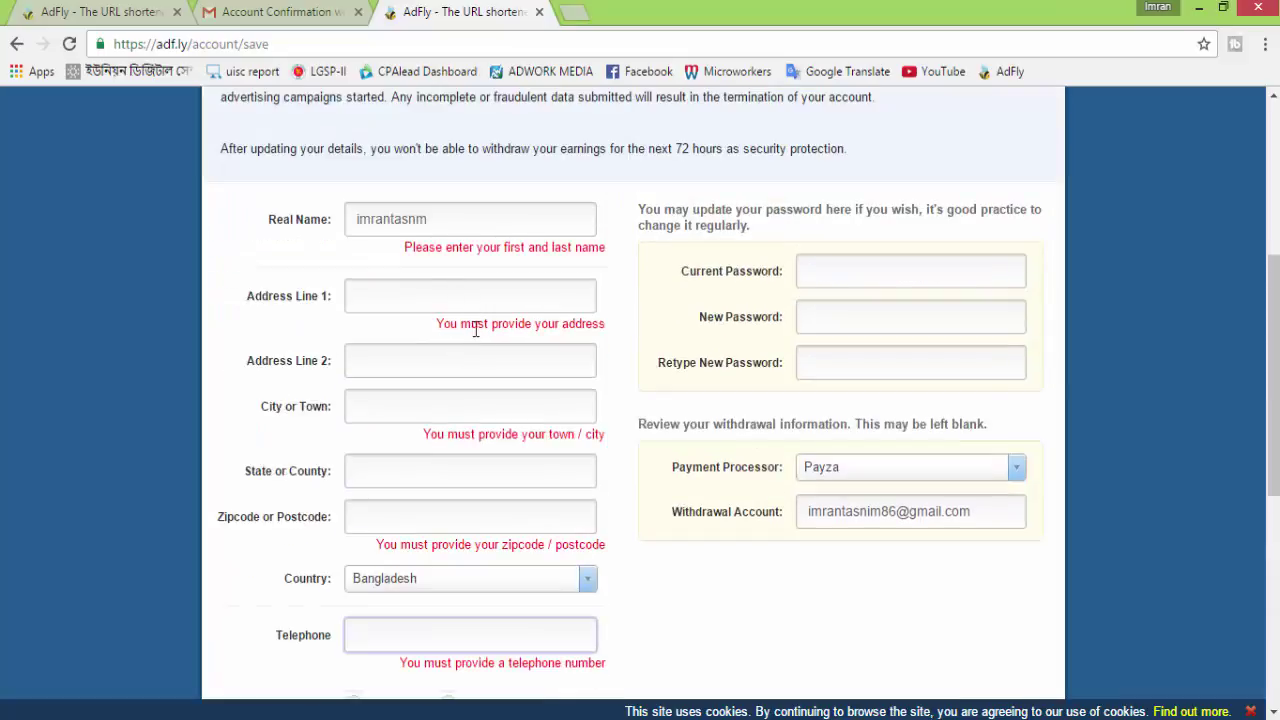
{"action": "scroll", "coordinate": [477, 340], "scroll_direction": "up", "scroll_amount": 3}
{"action": "scroll", "coordinate": [486, 343], "scroll_direction": "down", "scroll_amount": 3}
{"action": "scroll", "coordinate": [646, 443], "scroll_direction": "down", "scroll_amount": 5}
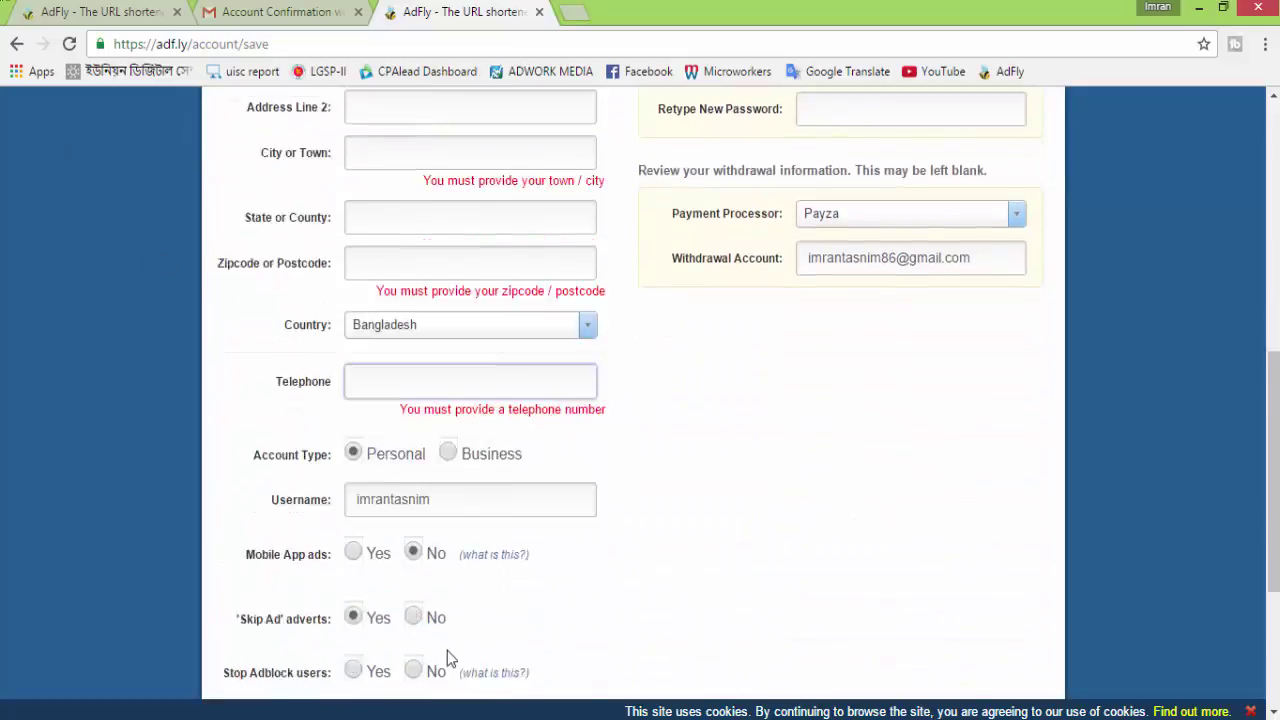
{"action": "left_click", "coordinate": [395, 548]}
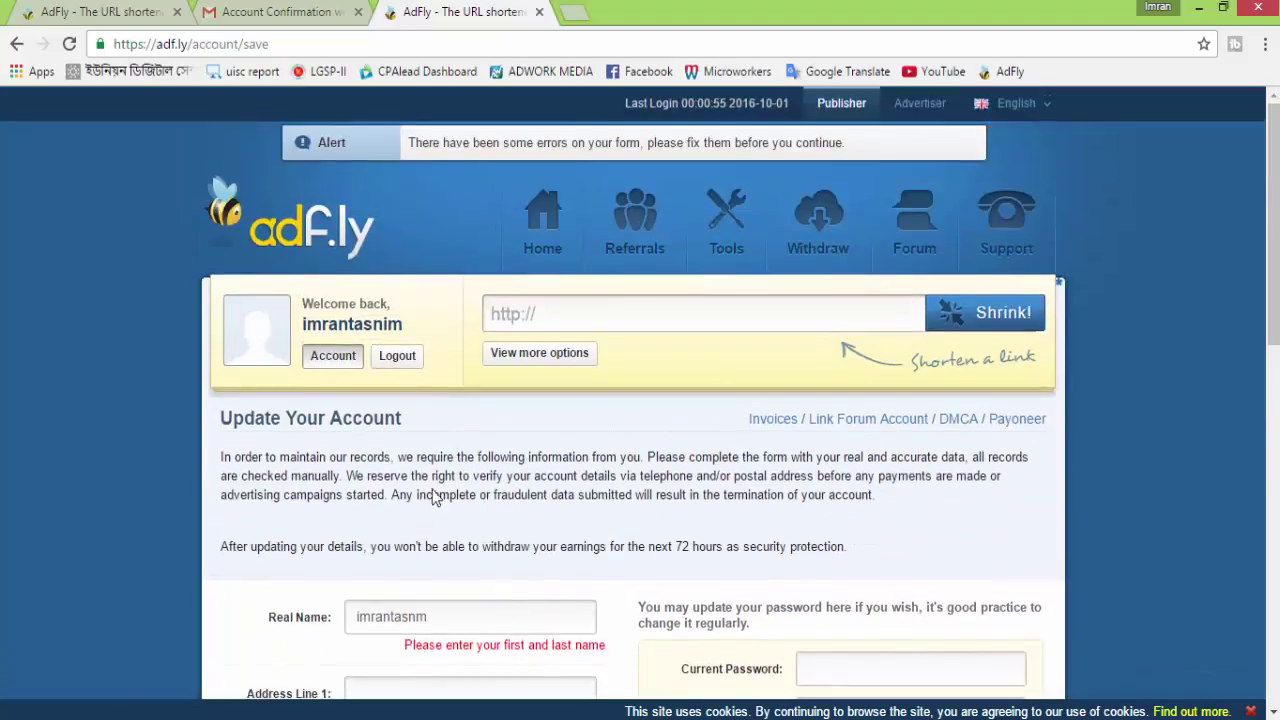
{"action": "left_click", "coordinate": [820, 220]}
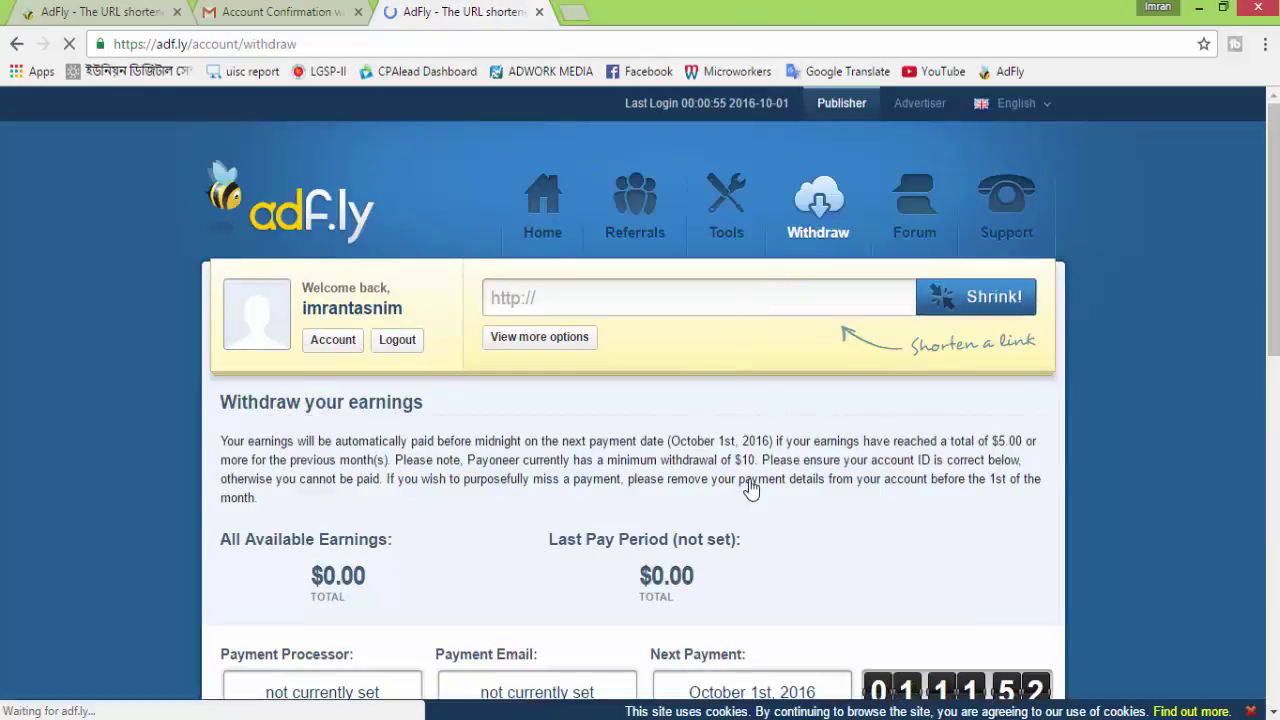
Scroll the new account's withdraw page, highlighting the $5 cashout limit requirement
{"action": "scroll", "coordinate": [751, 480], "scroll_direction": "down", "scroll_amount": 3}
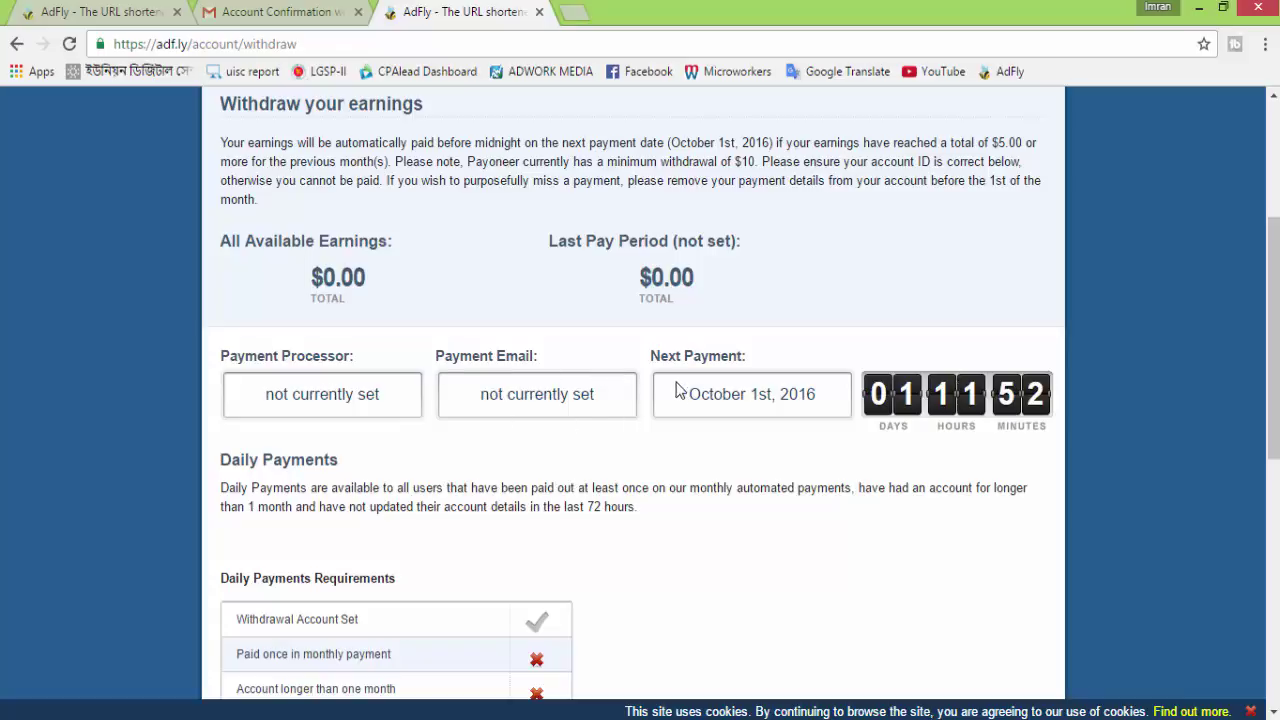
{"action": "scroll", "coordinate": [694, 386], "scroll_direction": "down", "scroll_amount": 4}
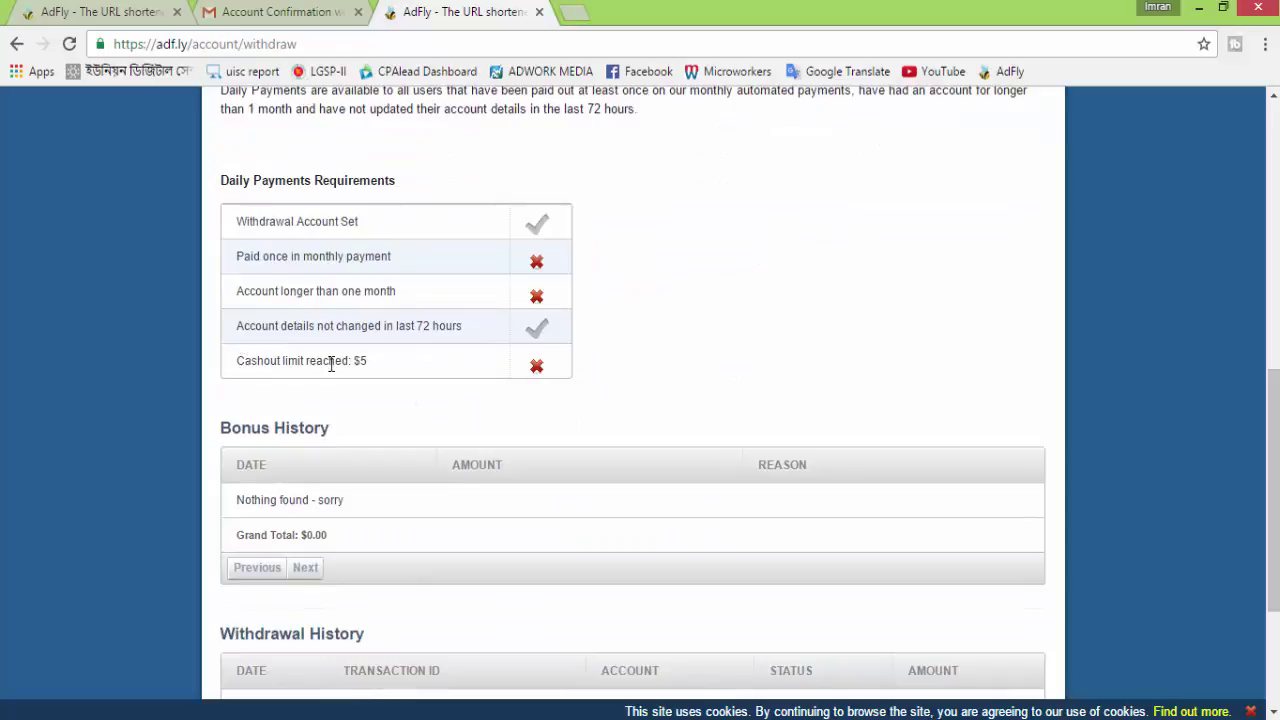
{"action": "left_click_drag", "start_coordinate": [238, 358], "coordinate": [363, 360]}
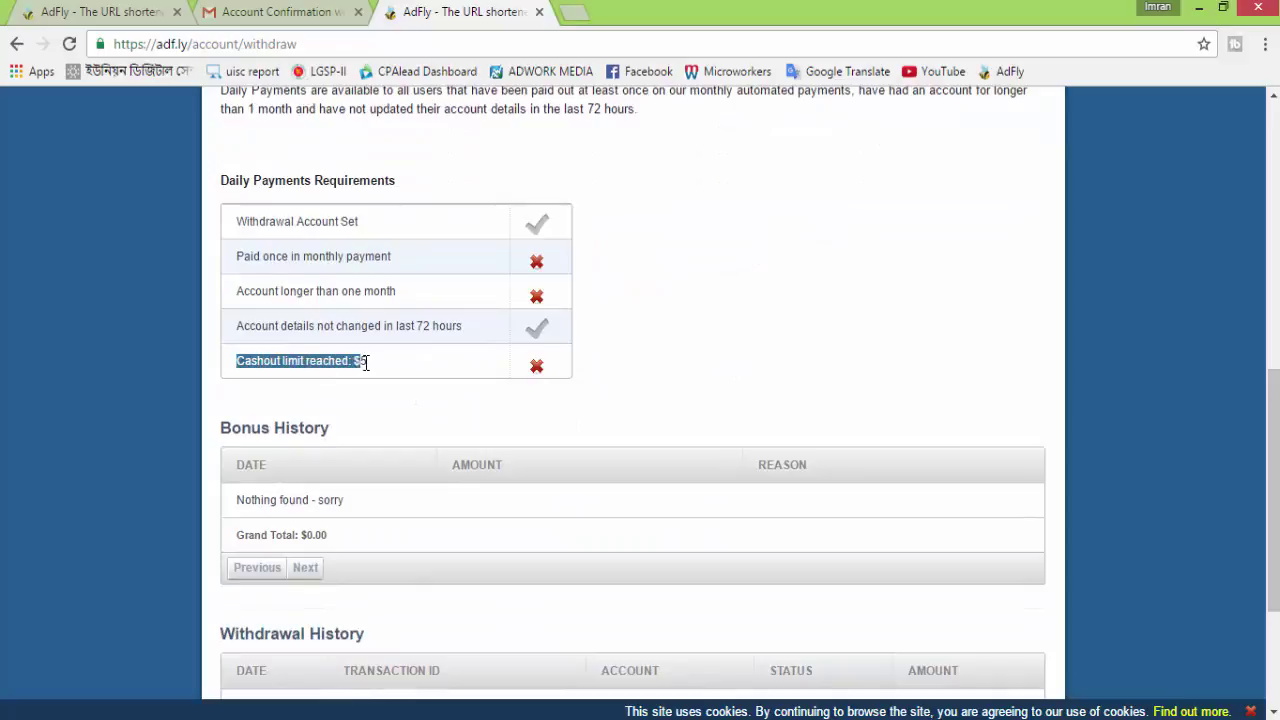
{"action": "scroll", "coordinate": [660, 362], "scroll_direction": "up", "scroll_amount": 4}
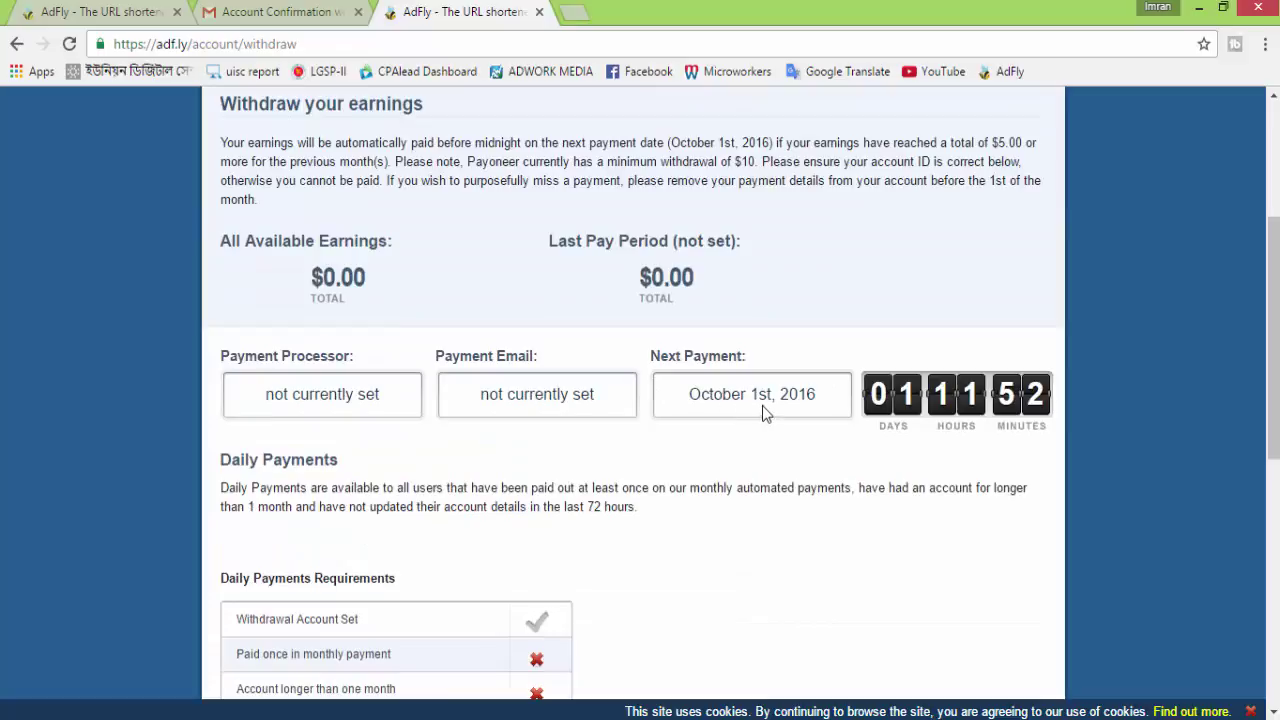
{"action": "scroll", "coordinate": [762, 398], "scroll_direction": "down", "scroll_amount": 1}
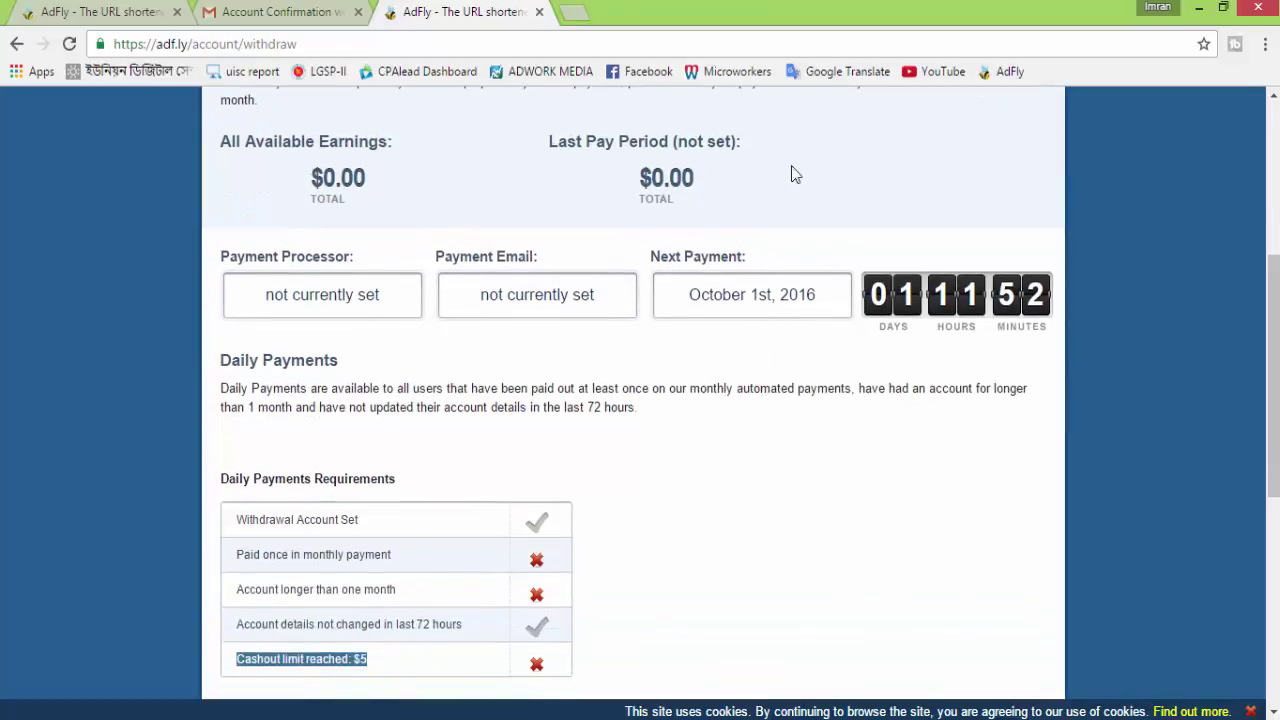
{"action": "scroll", "coordinate": [783, 233], "scroll_direction": "down", "scroll_amount": 1}
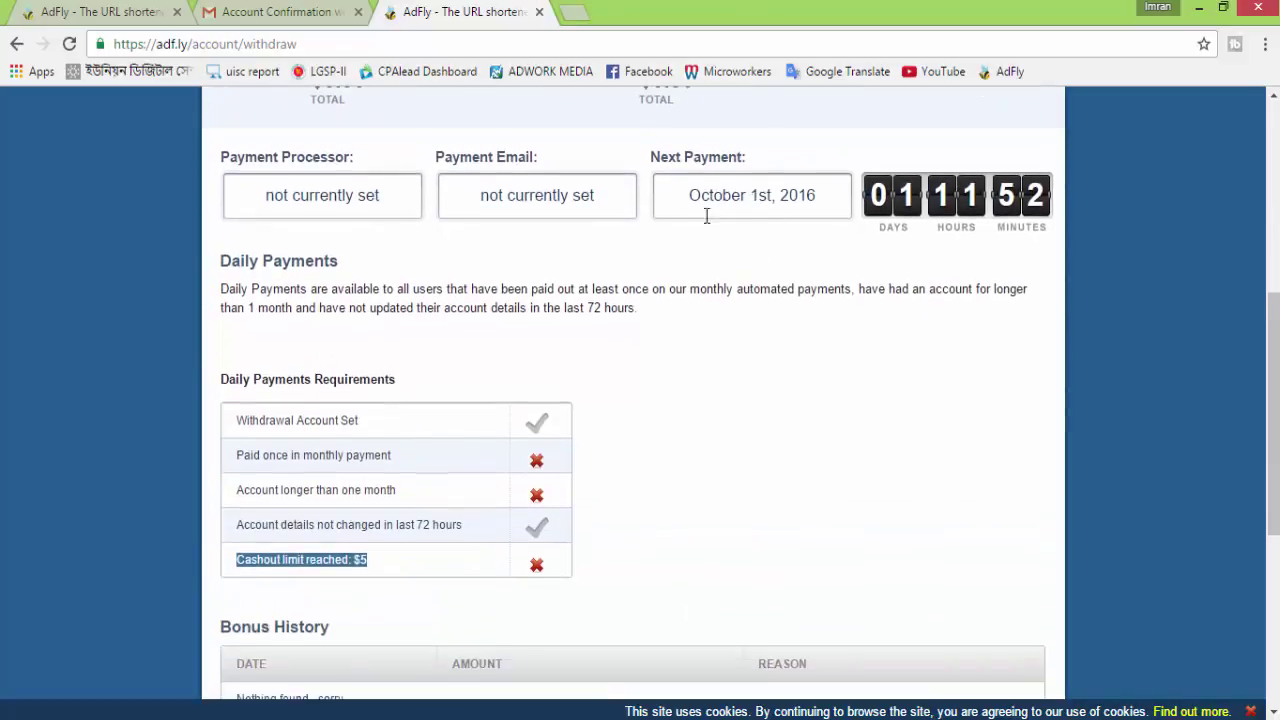
{"action": "left_click", "coordinate": [670, 446]}
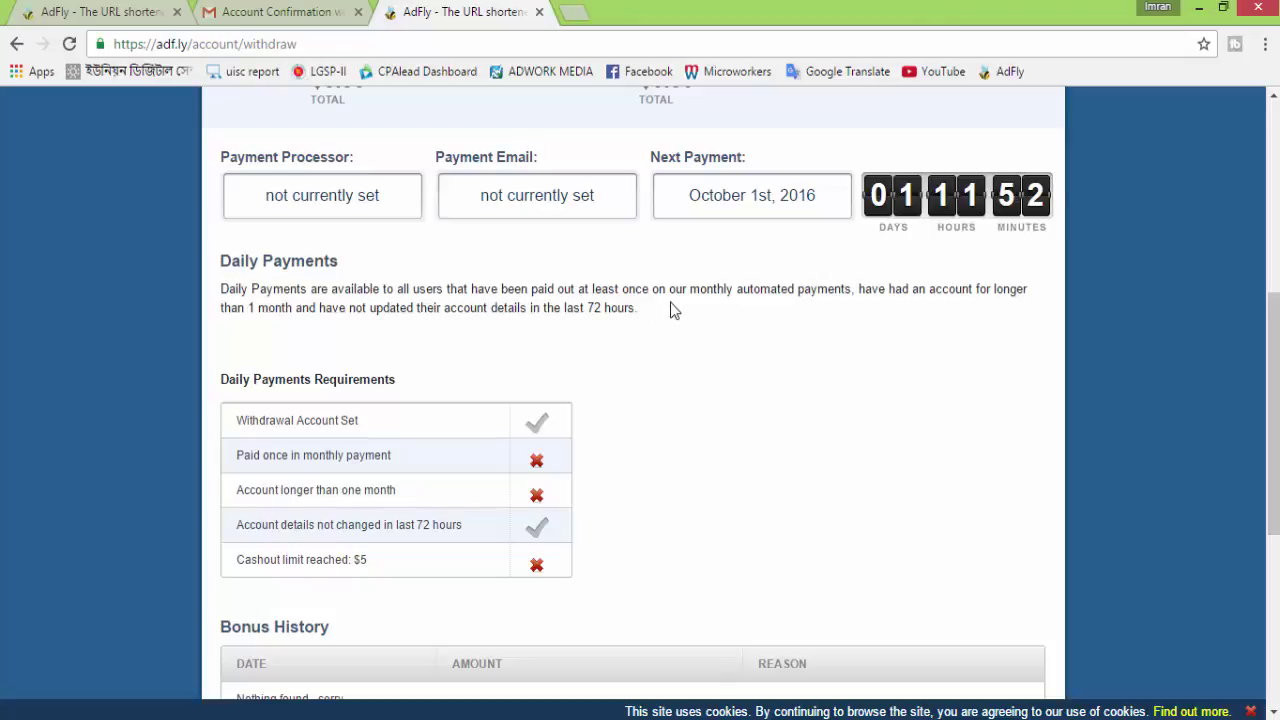
Scroll back through the remaining withdraw page sections before signing out
{"action": "scroll", "coordinate": [430, 490], "scroll_direction": "down", "scroll_amount": 5}
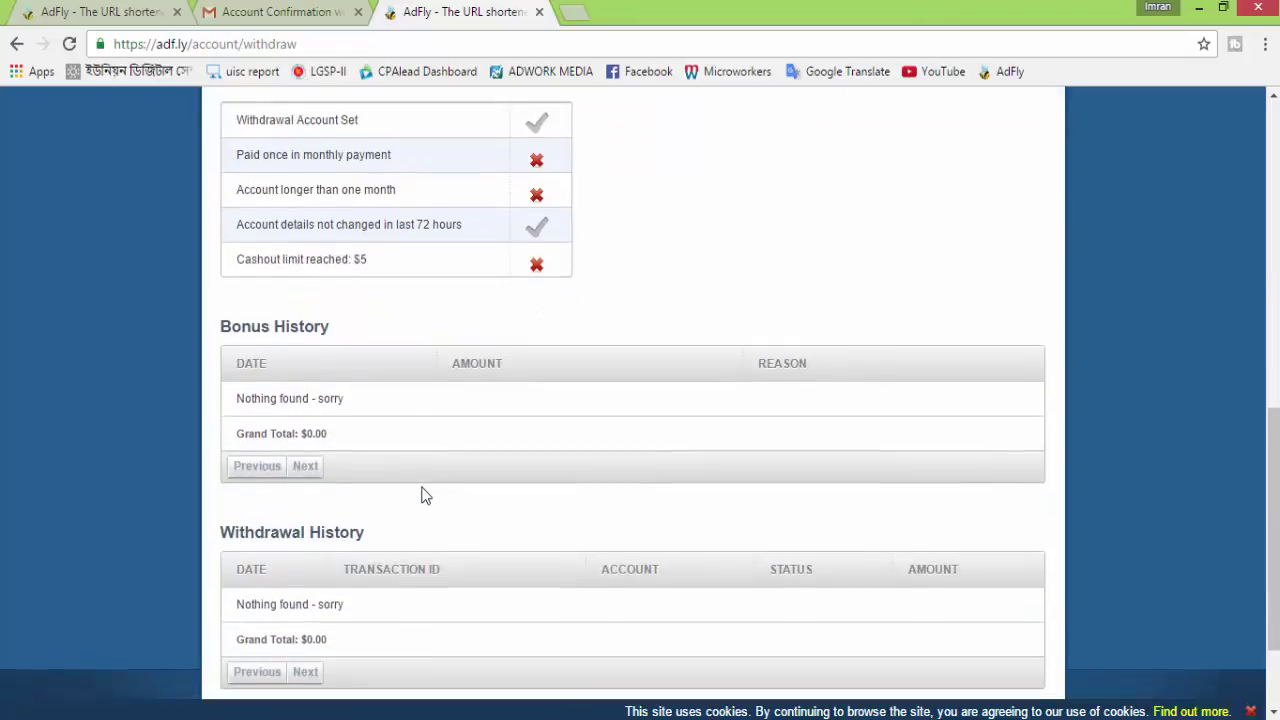
{"action": "scroll", "coordinate": [420, 491], "scroll_direction": "up", "scroll_amount": 2}
{"action": "scroll", "coordinate": [422, 491], "scroll_direction": "up", "scroll_amount": 8}
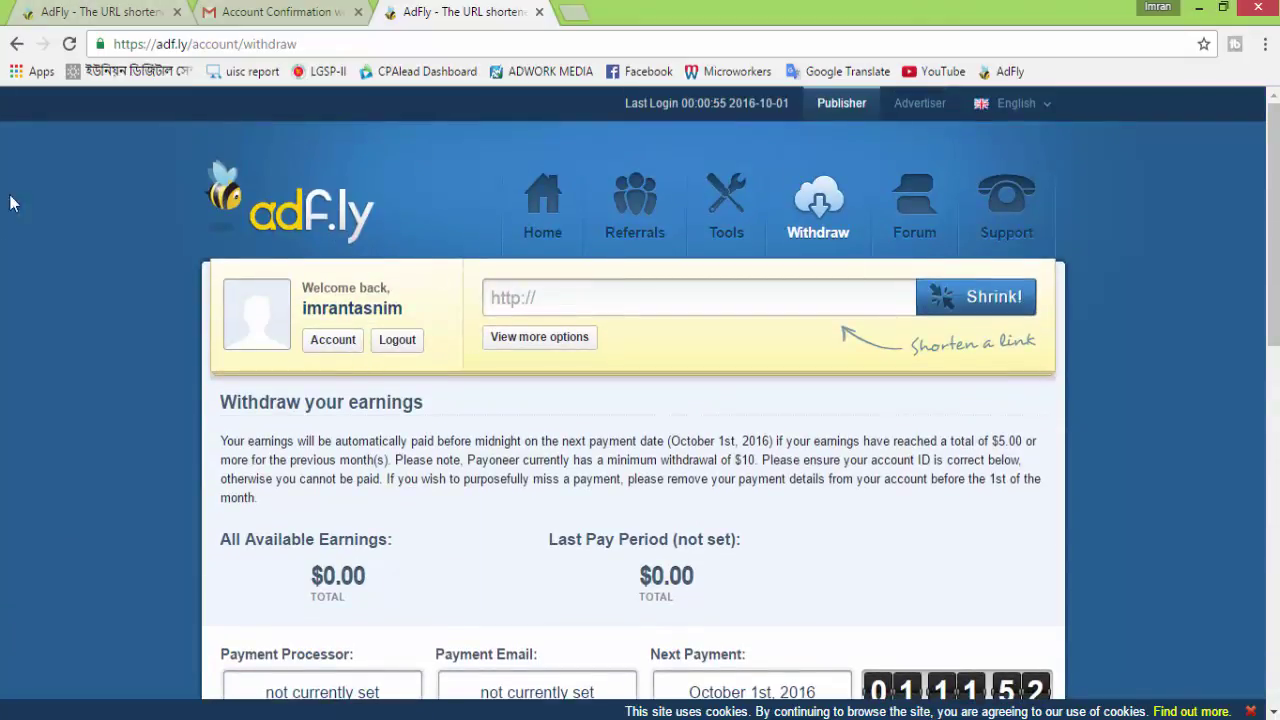
{"action": "scroll", "coordinate": [929, 443], "scroll_direction": "down", "scroll_amount": 4}
{"action": "scroll", "coordinate": [906, 440], "scroll_direction": "up", "scroll_amount": 4}
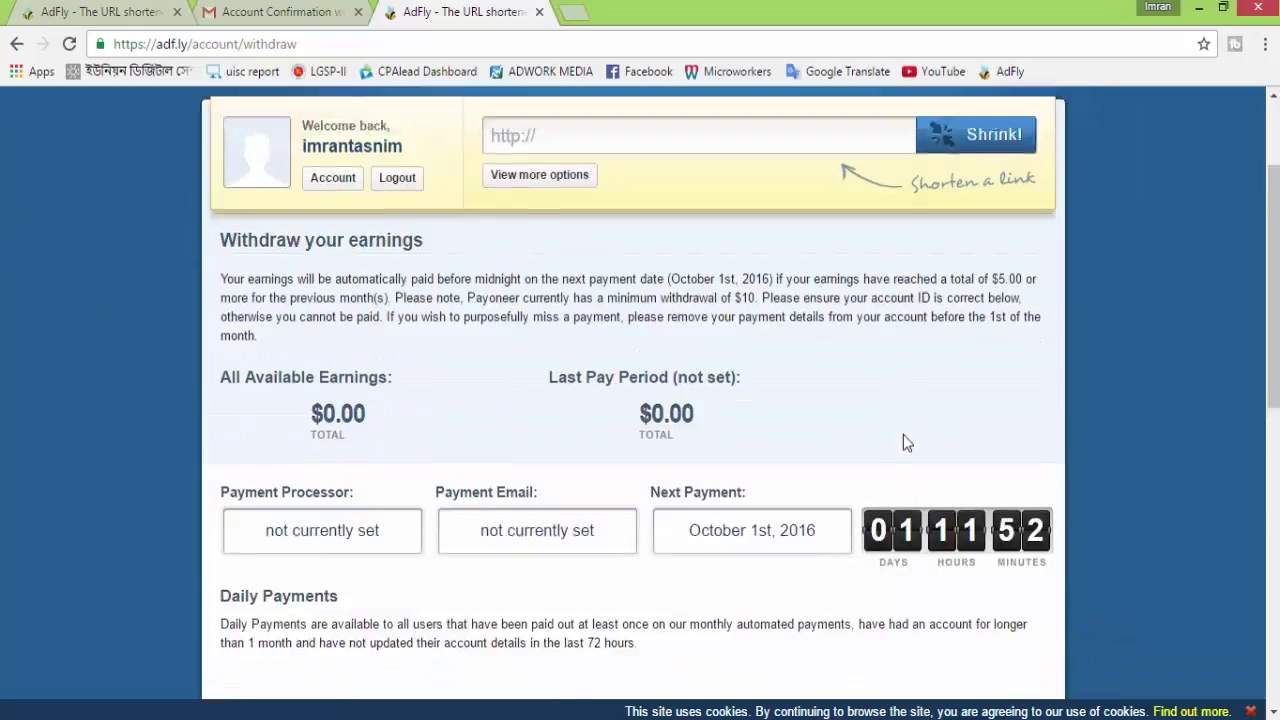
{"action": "scroll", "coordinate": [786, 414], "scroll_direction": "down", "scroll_amount": 3}
{"action": "scroll", "coordinate": [788, 415], "scroll_direction": "down", "scroll_amount": 4}
{"action": "scroll", "coordinate": [786, 415], "scroll_direction": "up", "scroll_amount": 8}
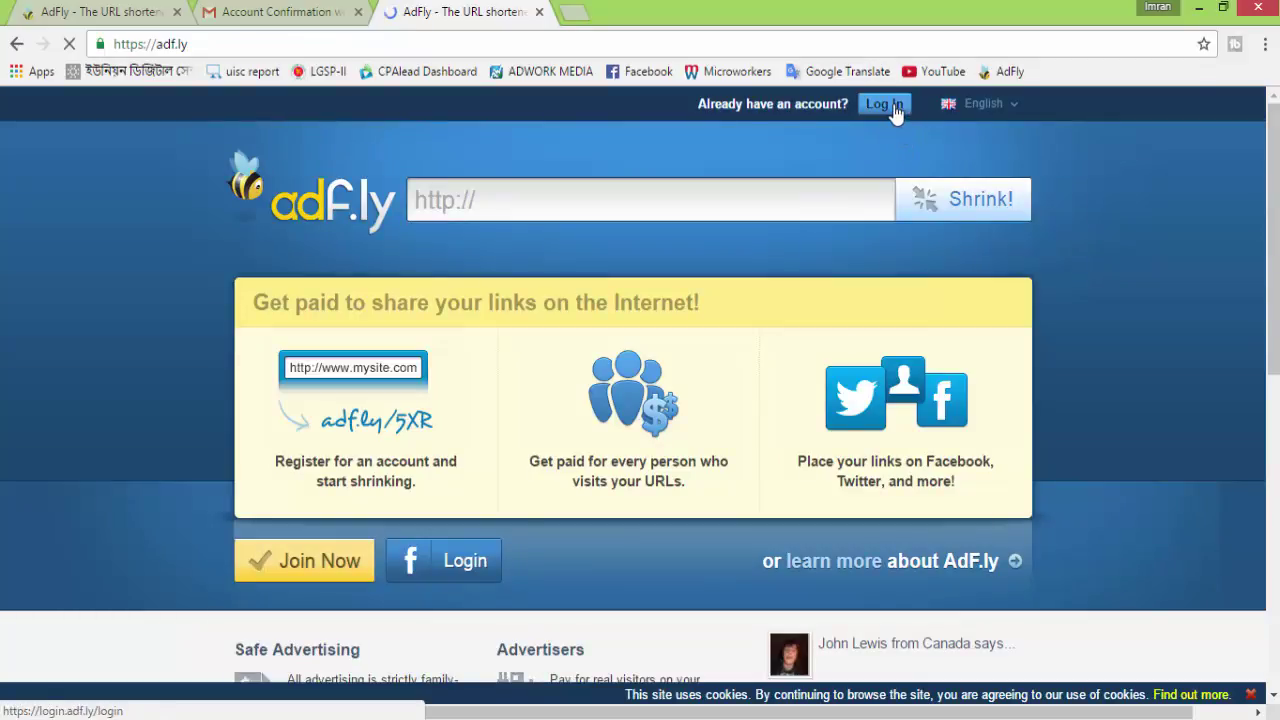
Sign in to the established account and review its dashboard: 1,921 views, $5.58217 total earnings
{"action": "left_click", "coordinate": [1012, 115]}
{"action": "left_click", "coordinate": [886, 104]}
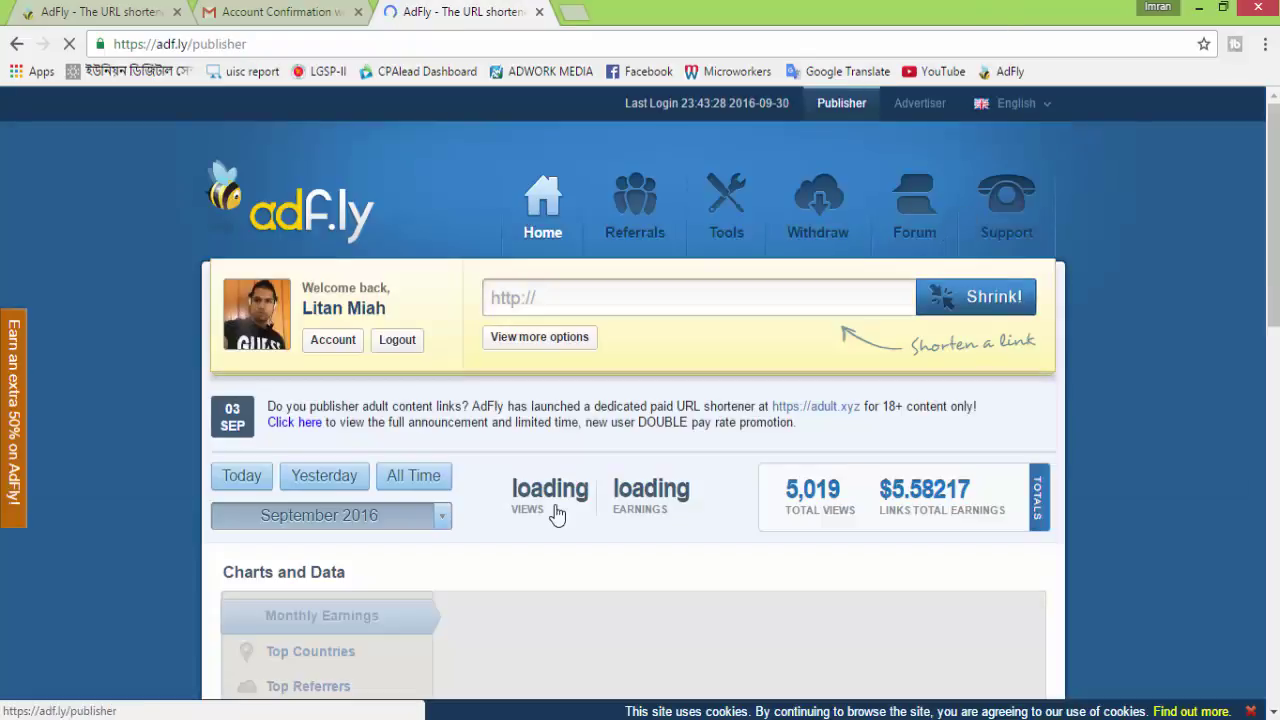
{"action": "scroll", "coordinate": [320, 290], "scroll_direction": "down", "scroll_amount": 1}
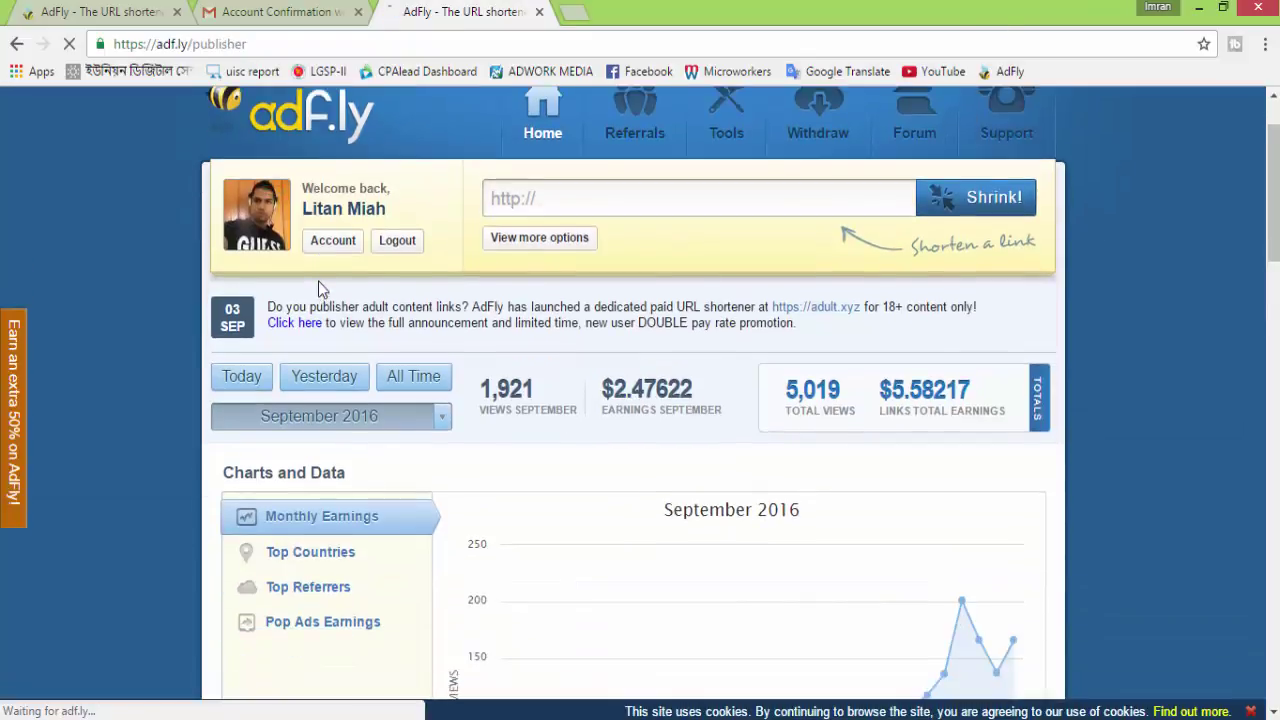
{"action": "scroll", "coordinate": [520, 415], "scroll_direction": "down", "scroll_amount": 2}
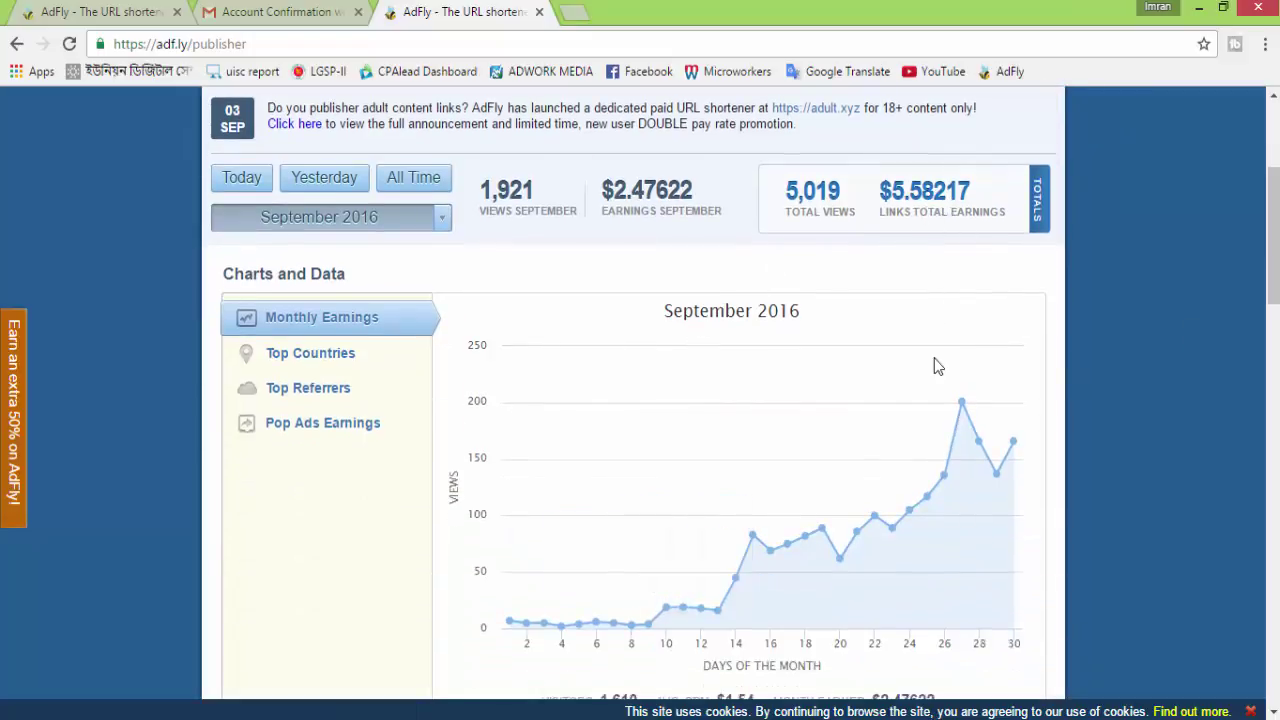
{"action": "scroll", "coordinate": [940, 400], "scroll_direction": "down", "scroll_amount": 3}
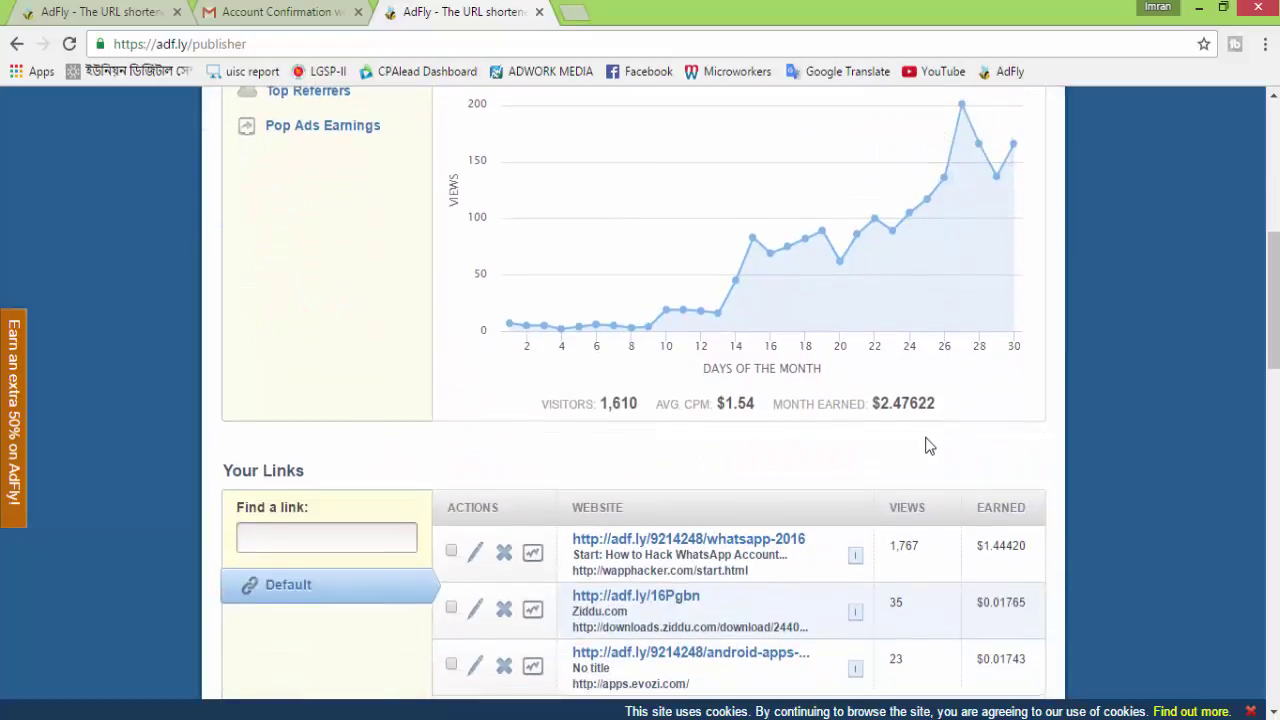
{"action": "scroll", "coordinate": [920, 430], "scroll_direction": "up", "scroll_amount": 2}
{"action": "scroll", "coordinate": [923, 437], "scroll_direction": "down", "scroll_amount": 4}
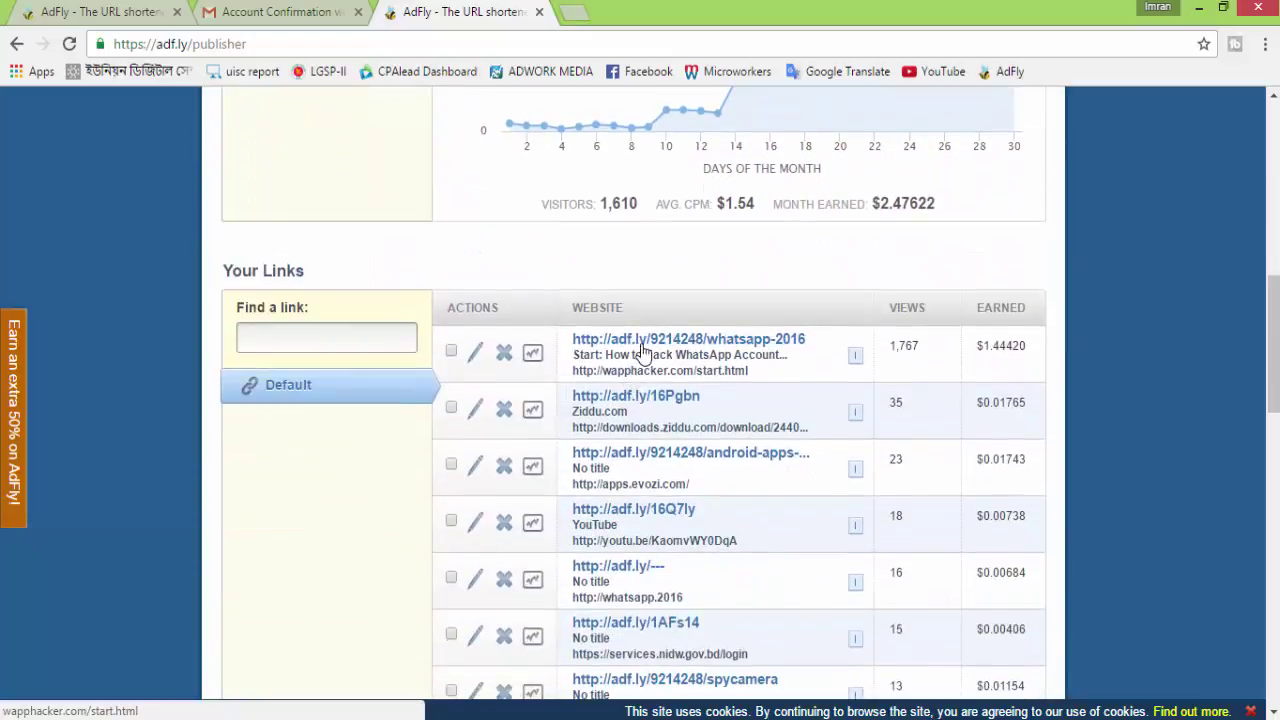
{"action": "scroll", "coordinate": [688, 458], "scroll_direction": "down", "scroll_amount": 3}
{"action": "scroll", "coordinate": [690, 505], "scroll_direction": "down", "scroll_amount": 2}
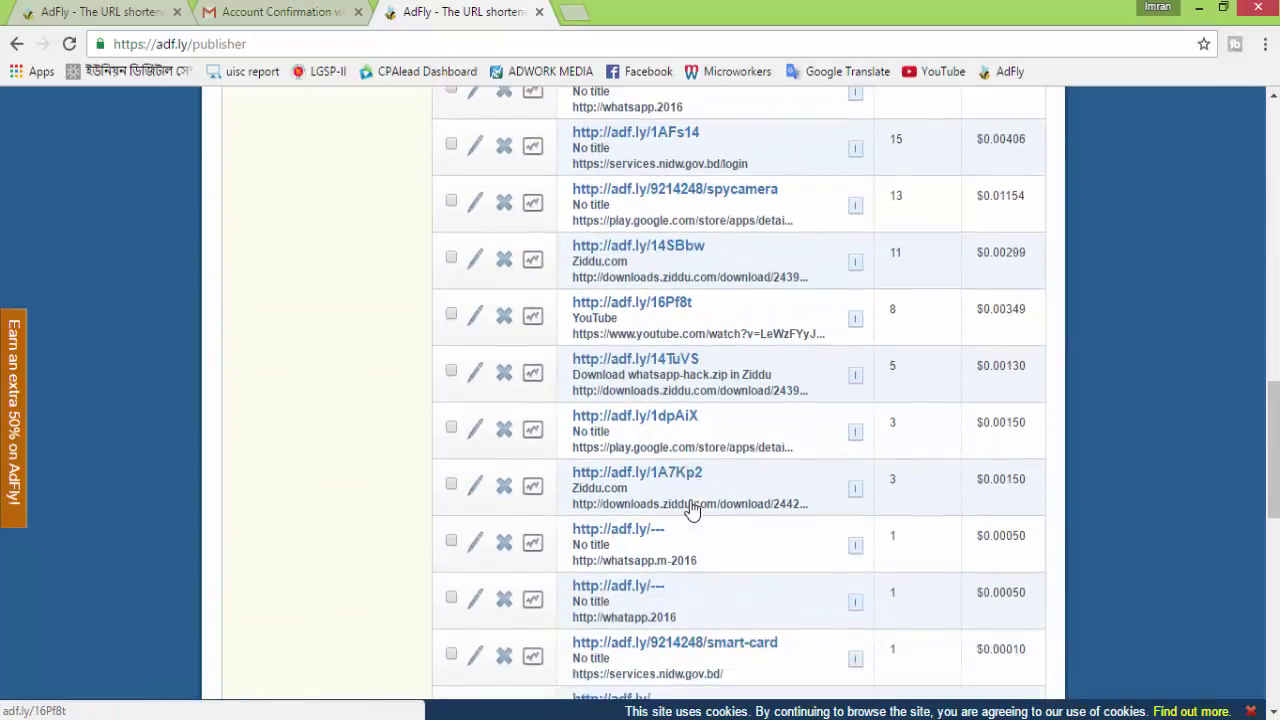
{"action": "scroll", "coordinate": [689, 512], "scroll_direction": "up", "scroll_amount": 6}
{"action": "scroll", "coordinate": [692, 508], "scroll_direction": "up", "scroll_amount": 3}
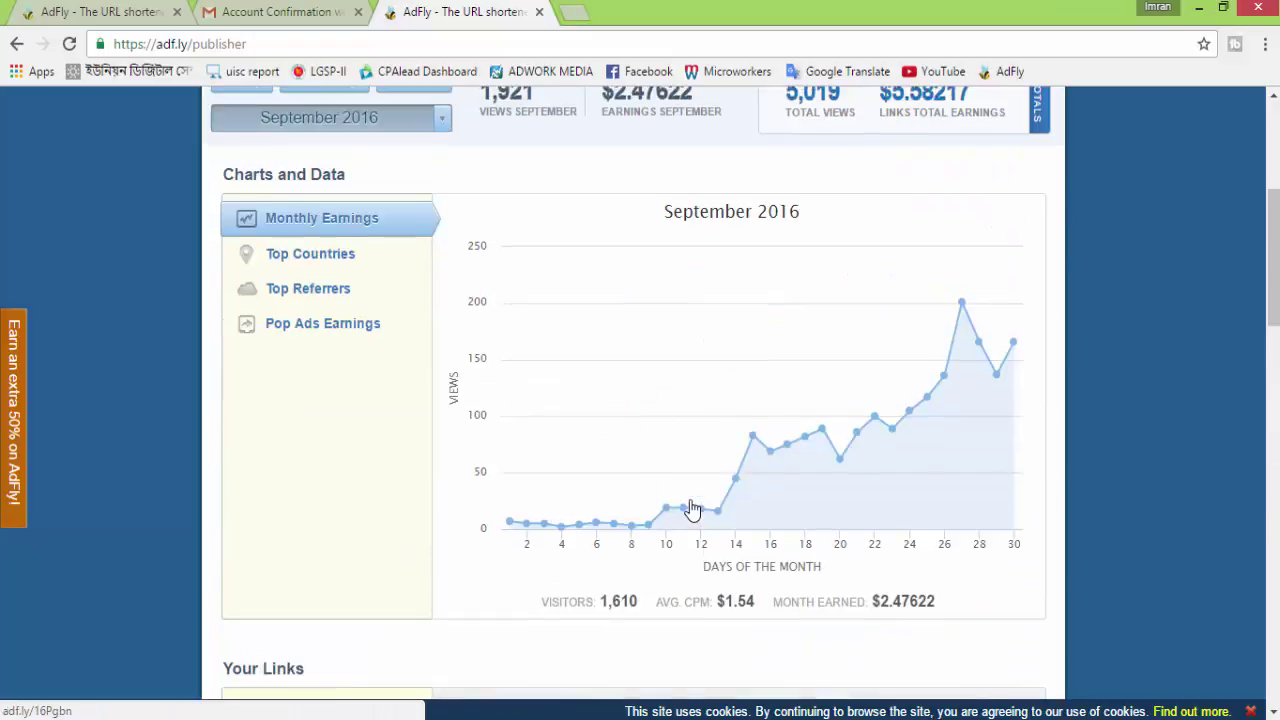
{"action": "scroll", "coordinate": [692, 505], "scroll_direction": "up", "scroll_amount": 3}
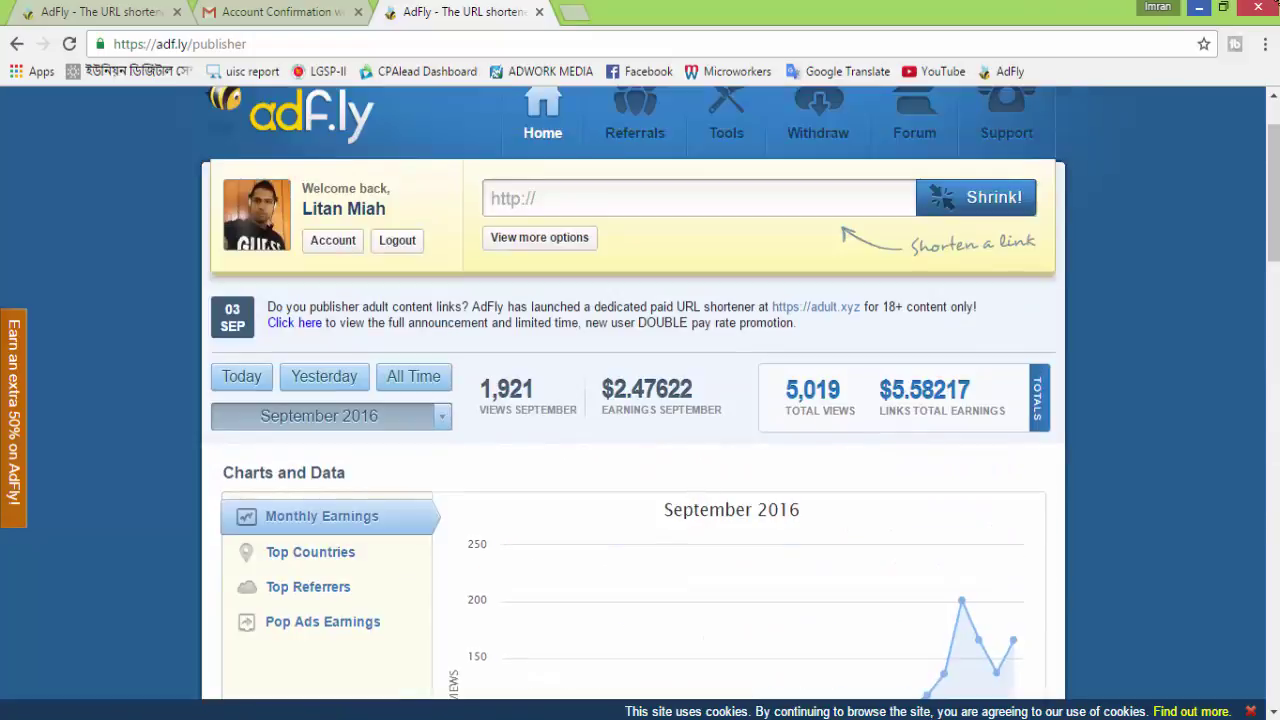
{"action": "scroll", "coordinate": [795, 441], "scroll_direction": "up", "scroll_amount": 1}
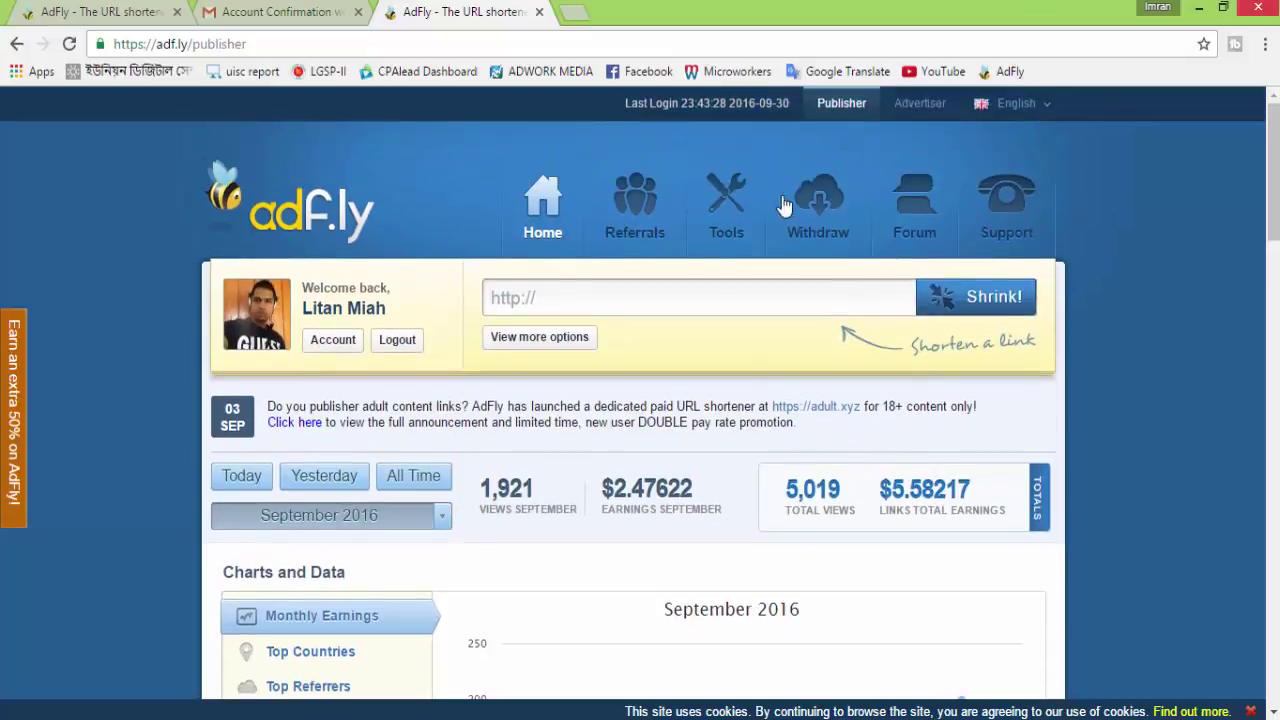
Open Withdraw and review the $5.59 available, $3.11 September earnings, Payza and payment requirements
{"action": "left_click", "coordinate": [824, 199]}
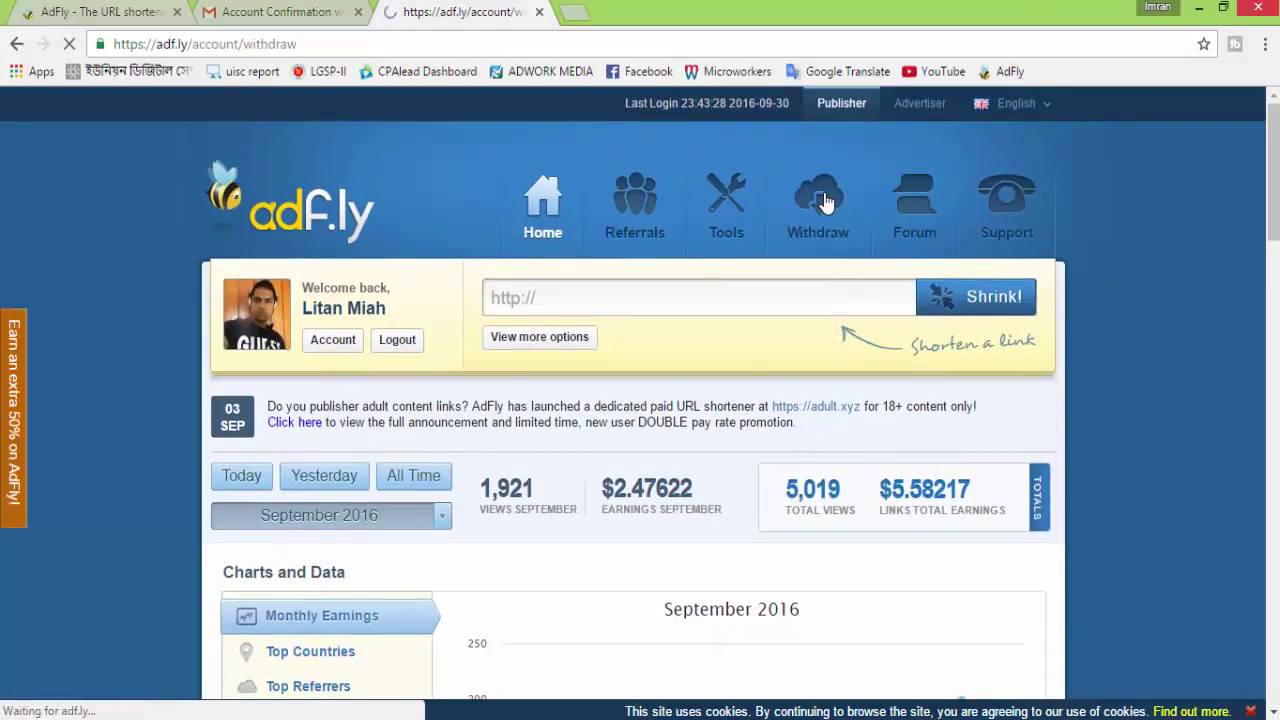
{"action": "scroll", "coordinate": [820, 362], "scroll_direction": "down", "scroll_amount": 2}
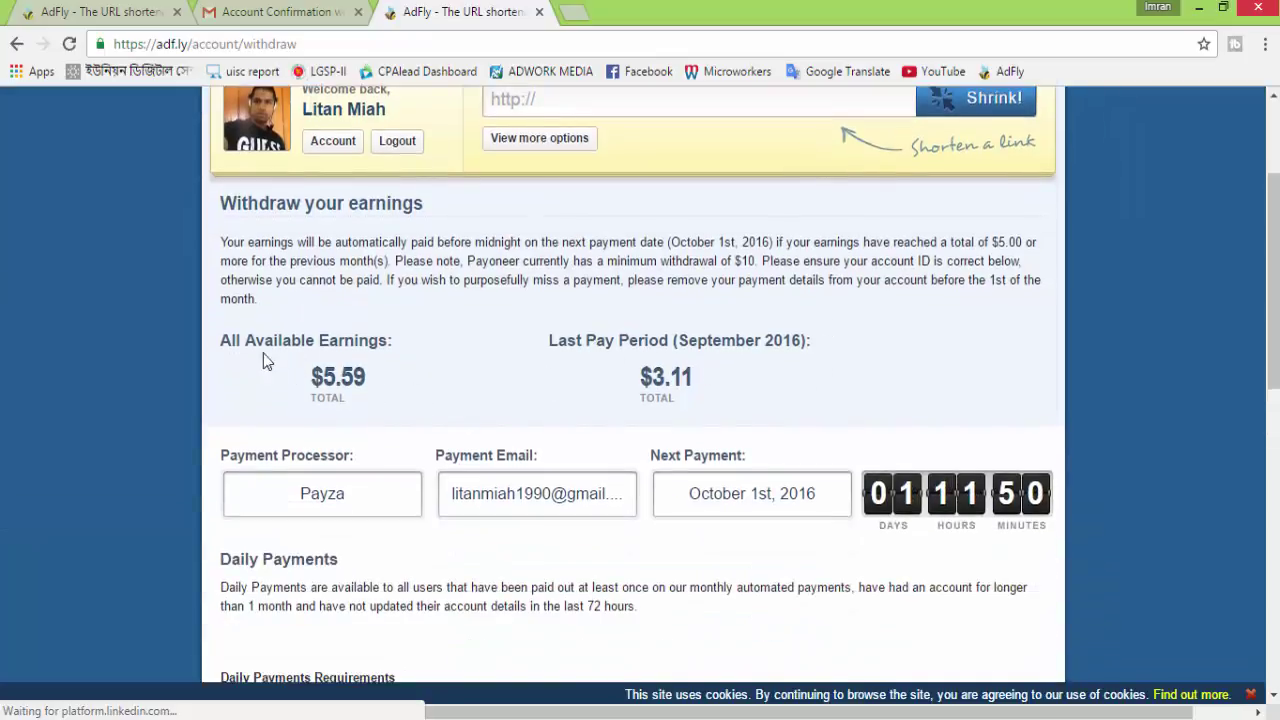
{"action": "scroll", "coordinate": [360, 414], "scroll_direction": "down", "scroll_amount": 1}
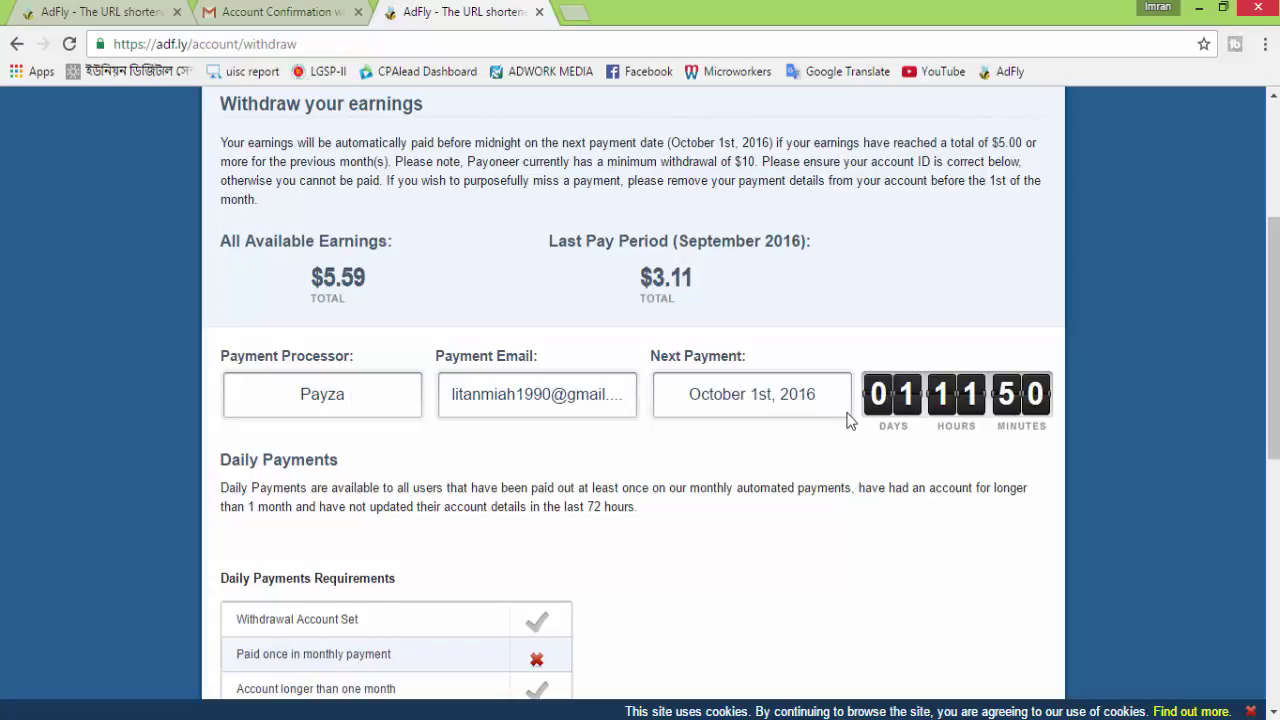
{"action": "scroll", "coordinate": [857, 415], "scroll_direction": "down", "scroll_amount": 1}
{"action": "scroll", "coordinate": [577, 547], "scroll_direction": "down", "scroll_amount": 2}
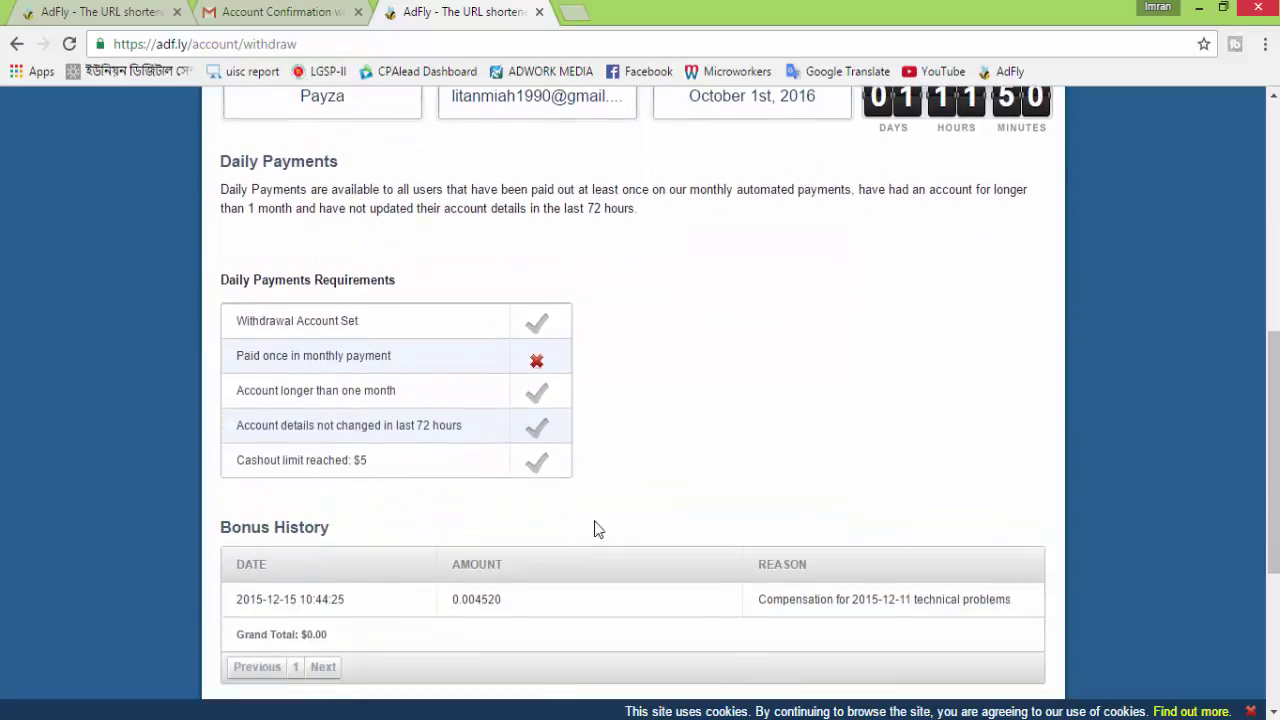
{"action": "scroll", "coordinate": [837, 400], "scroll_direction": "down", "scroll_amount": 1}
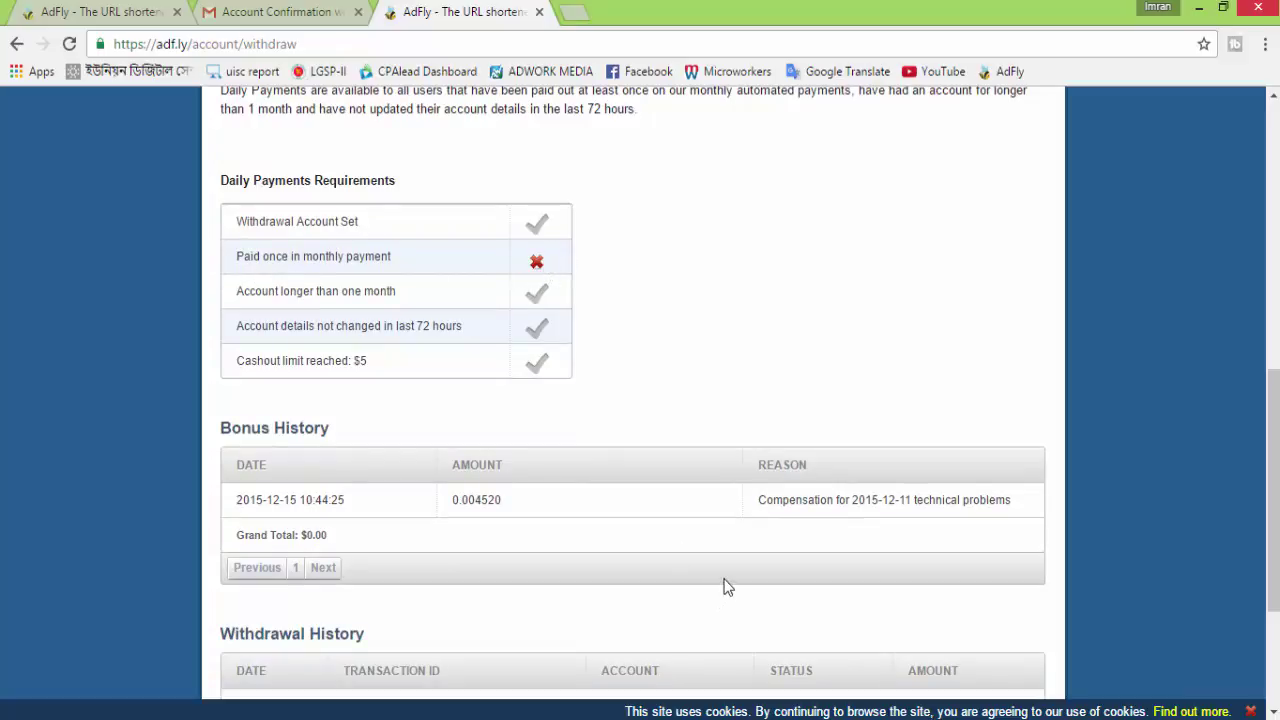
{"action": "scroll", "coordinate": [725, 586], "scroll_direction": "up", "scroll_amount": 7}
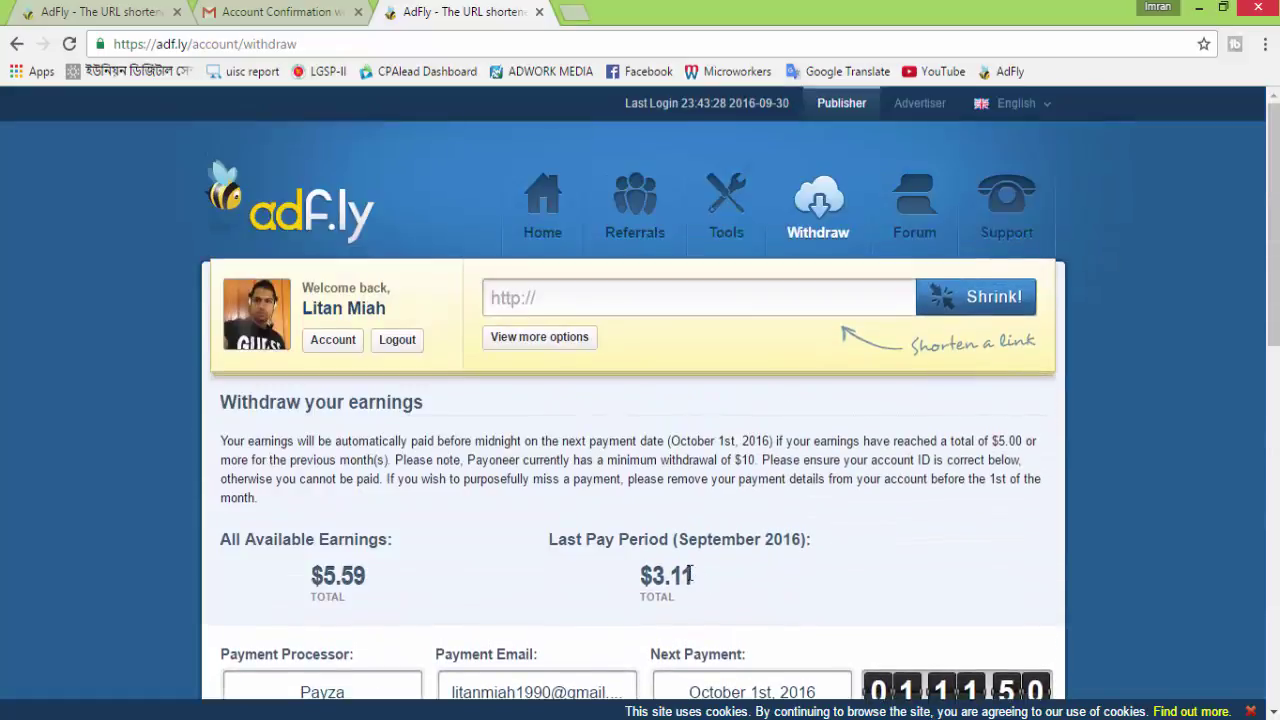
{"action": "scroll", "coordinate": [502, 478], "scroll_direction": "down", "scroll_amount": 1}
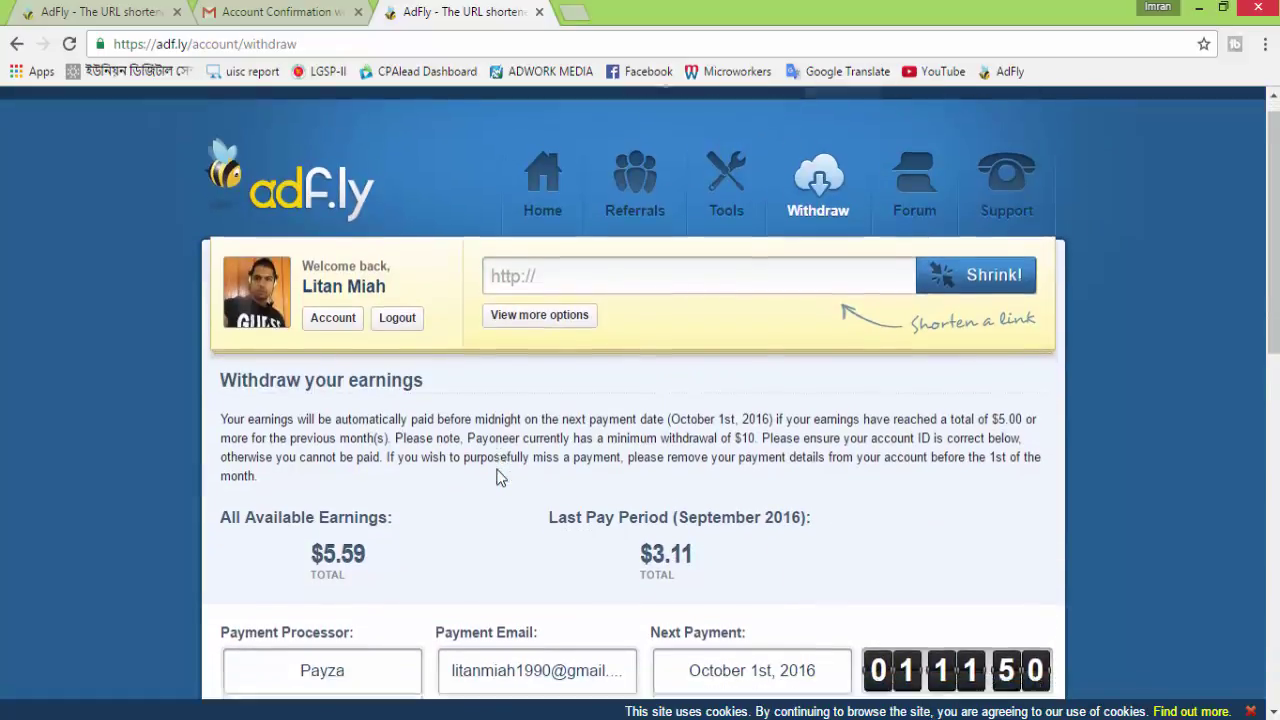
{"action": "scroll", "coordinate": [546, 441], "scroll_direction": "up", "scroll_amount": 1}
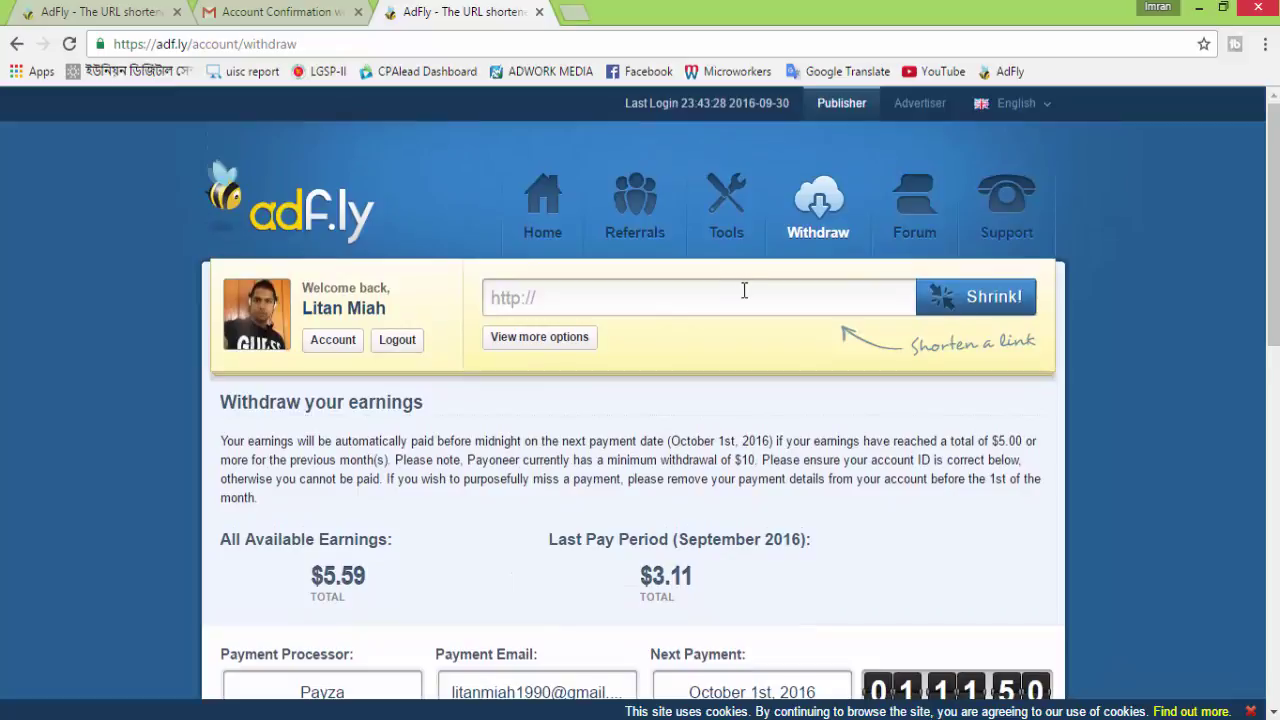
Go back to the publisher dashboard and review the September 2016 daily views chart, 1,610 visitors and $1.54 CPM
{"action": "left_click", "coordinate": [562, 212]}
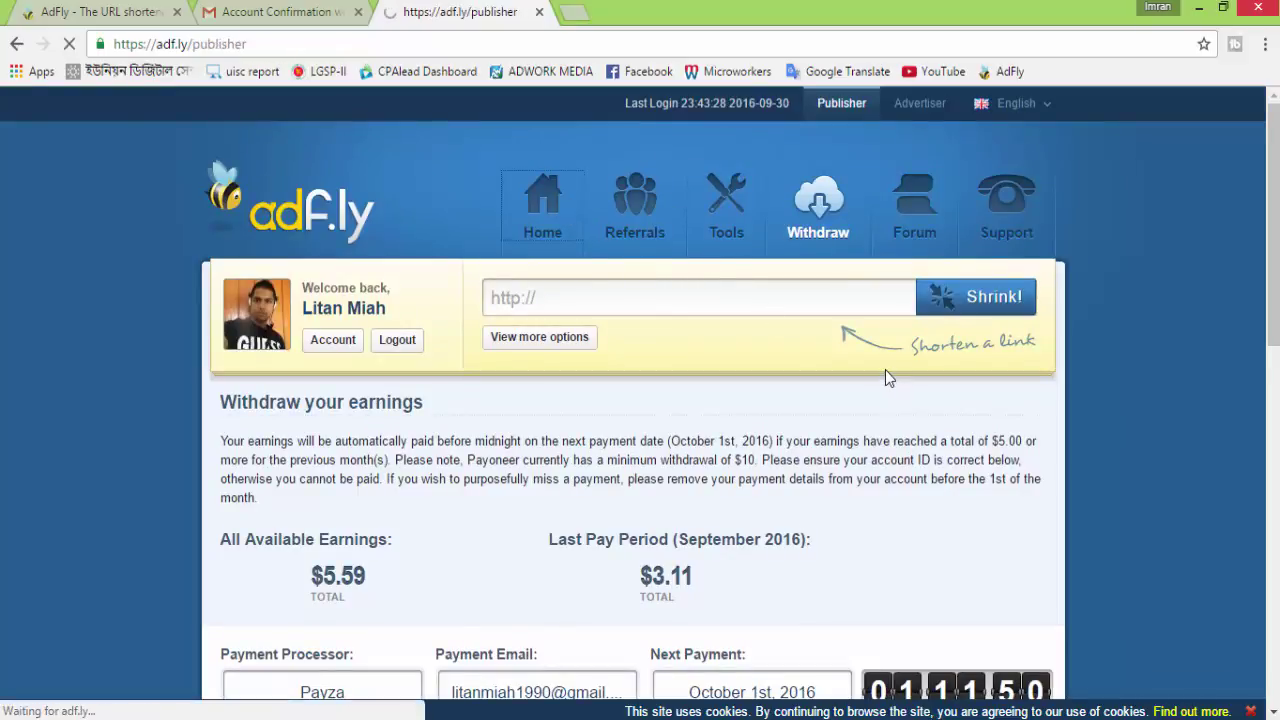
{"action": "scroll", "coordinate": [812, 488], "scroll_direction": "down", "scroll_amount": 2}
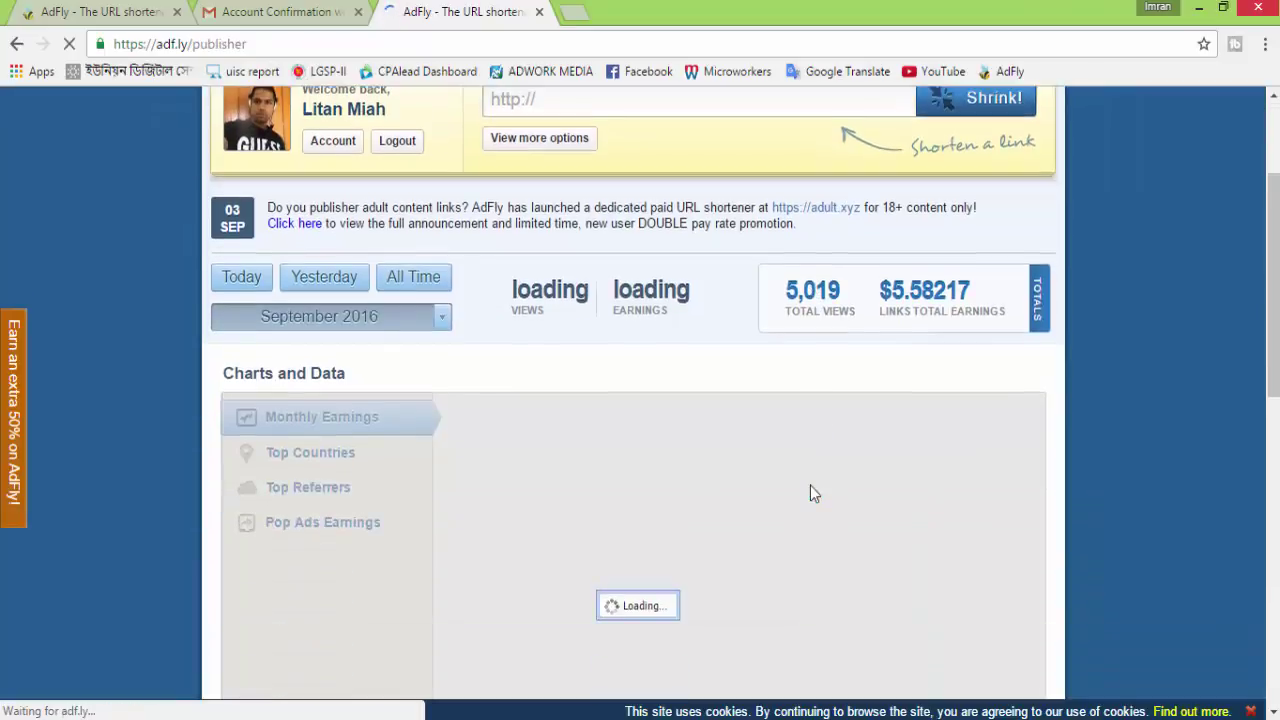
{"action": "scroll", "coordinate": [808, 478], "scroll_direction": "down", "scroll_amount": 2}
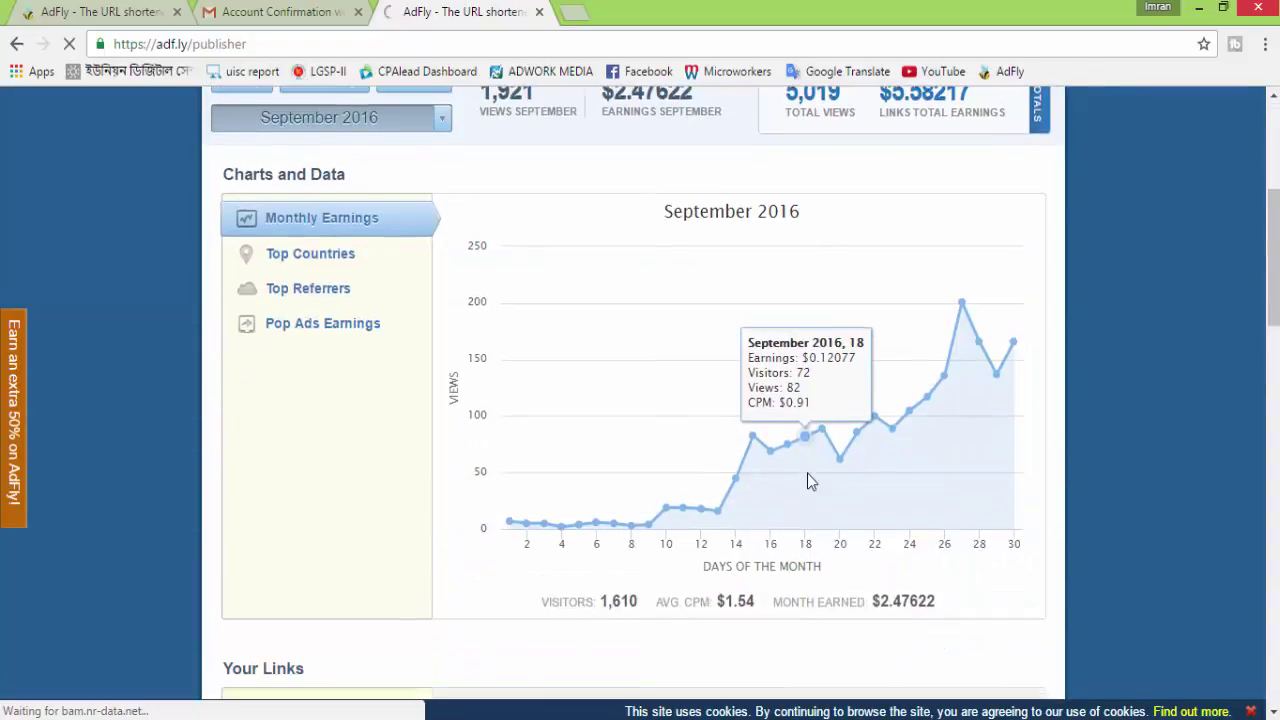
{"action": "scroll", "coordinate": [815, 475], "scroll_direction": "up", "scroll_amount": 3}
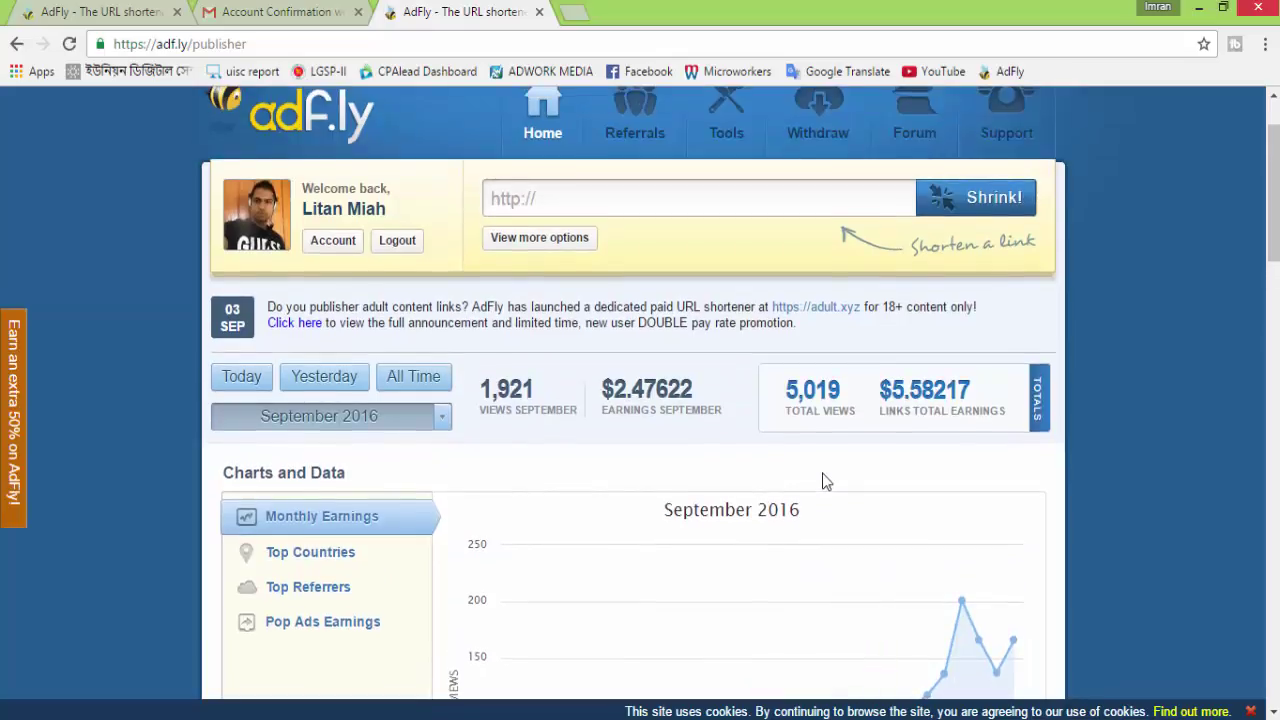
{"action": "scroll", "coordinate": [788, 465], "scroll_direction": "down", "scroll_amount": 5}
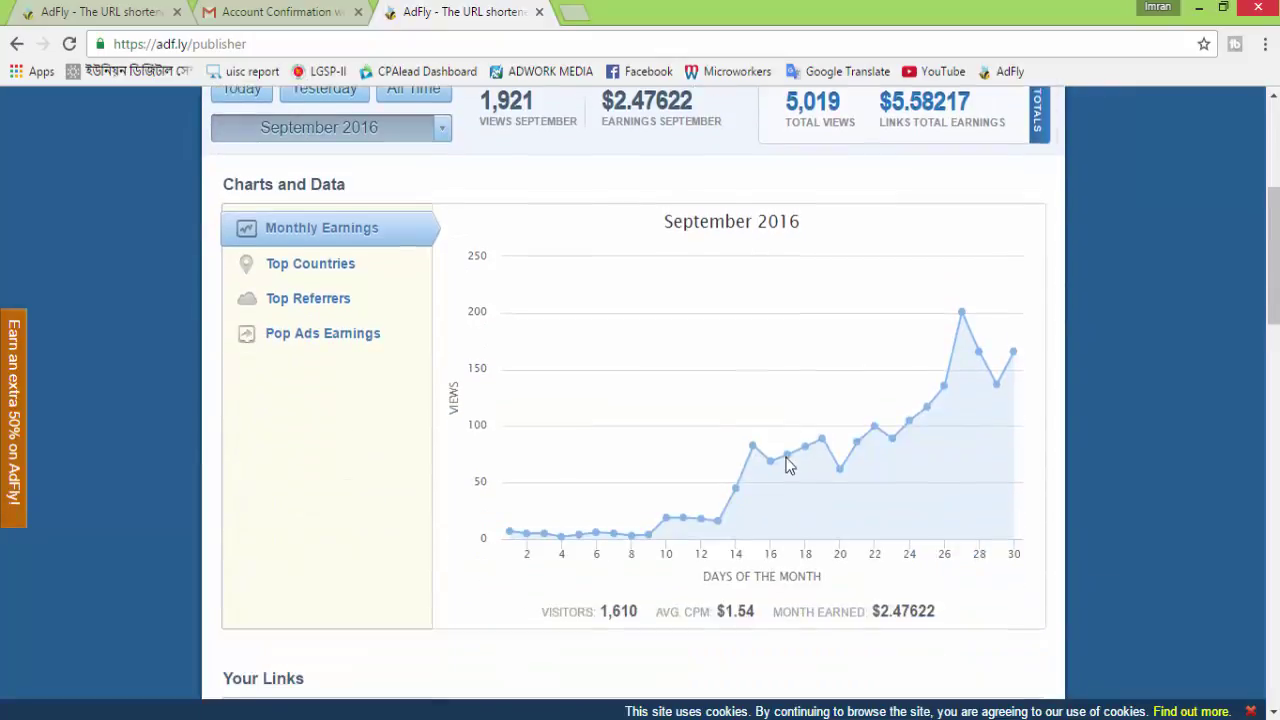
{"action": "scroll", "coordinate": [786, 455], "scroll_direction": "up", "scroll_amount": 6}
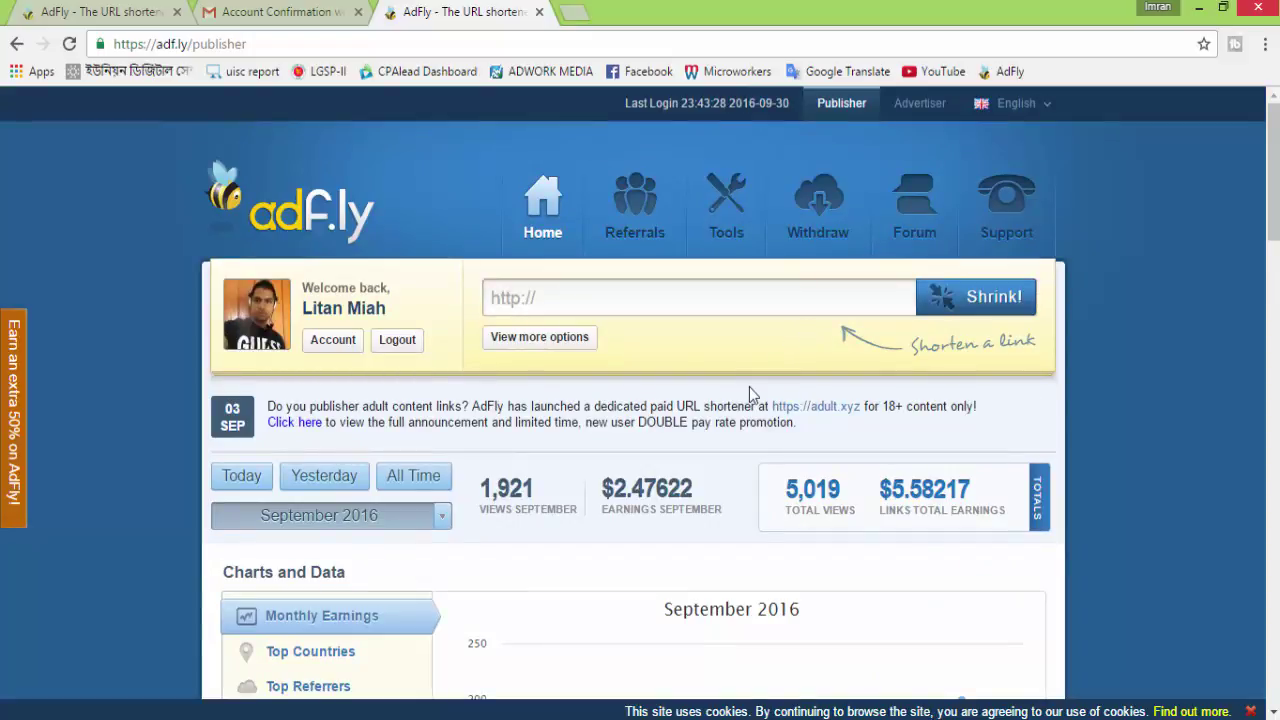
{"action": "scroll", "coordinate": [749, 389], "scroll_direction": "down", "scroll_amount": 2}
{"action": "scroll", "coordinate": [743, 405], "scroll_direction": "down", "scroll_amount": 3}
{"action": "scroll", "coordinate": [743, 405], "scroll_direction": "up", "scroll_amount": 5}
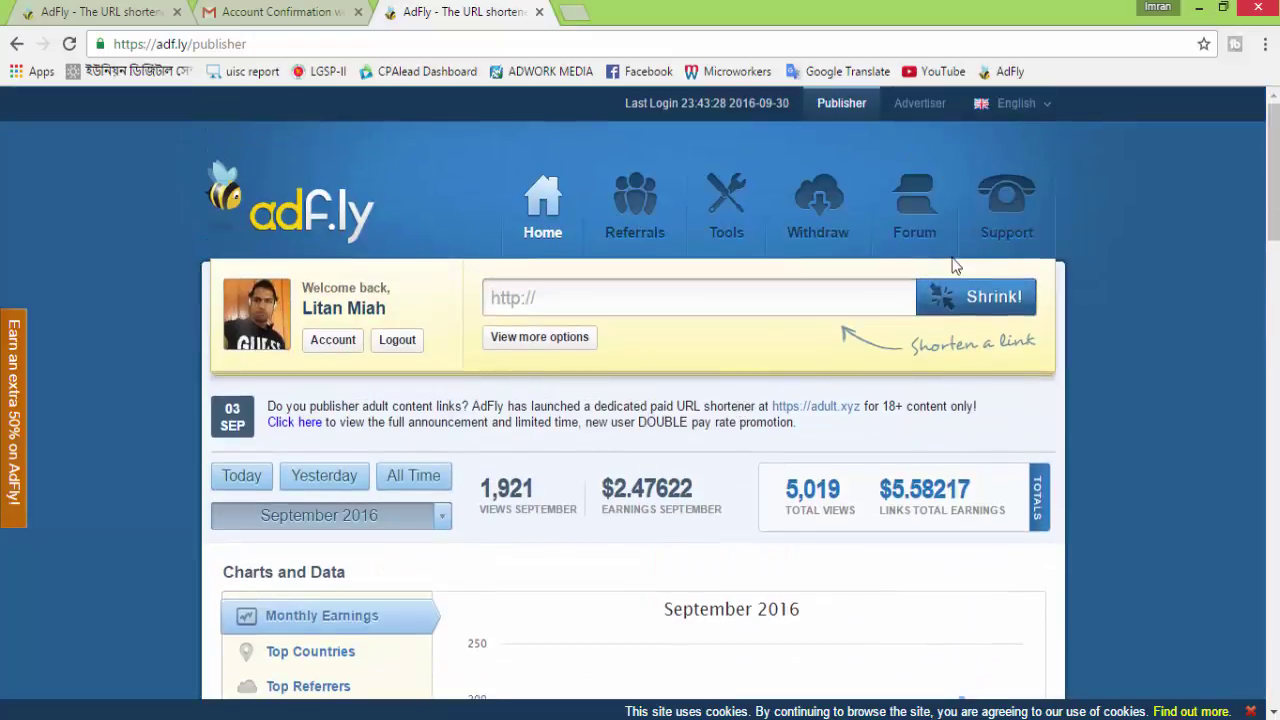